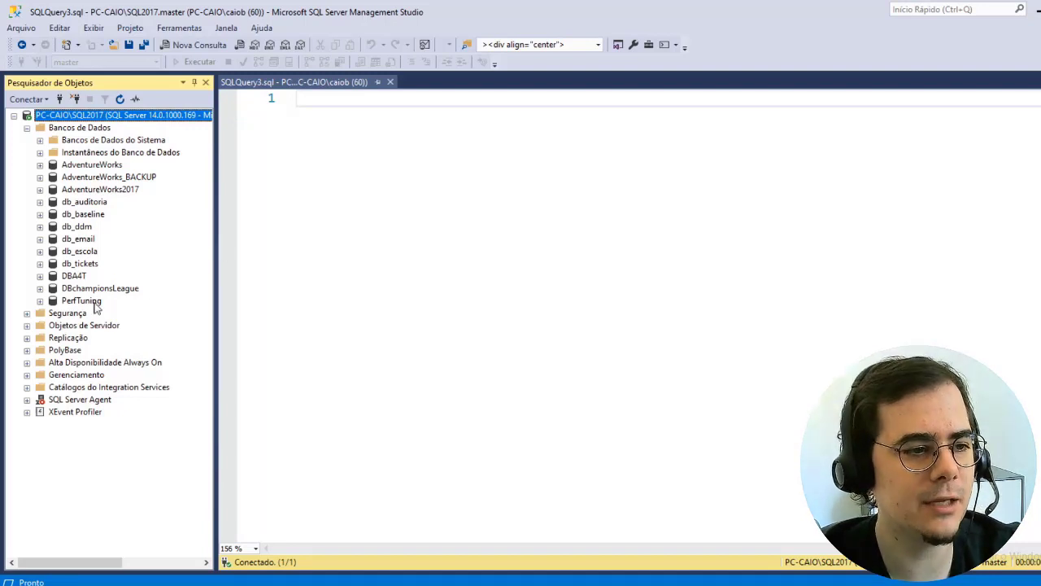
- Examine the tables, views and programmability objects of the DBchampionsLeague database, then collapse its tree
click(40, 289)
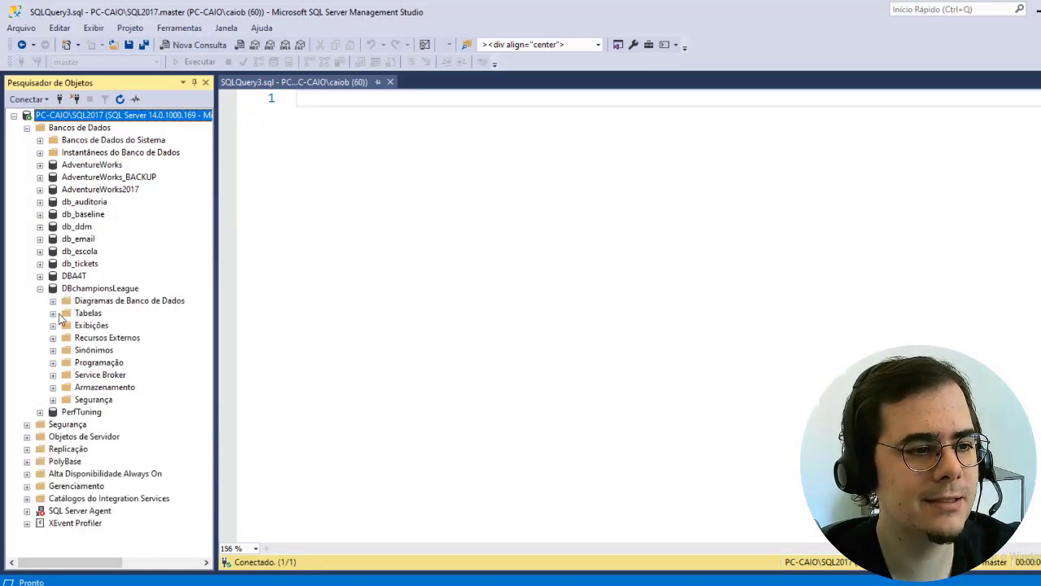
click(52, 313)
scroll(118, 244, down, 3)
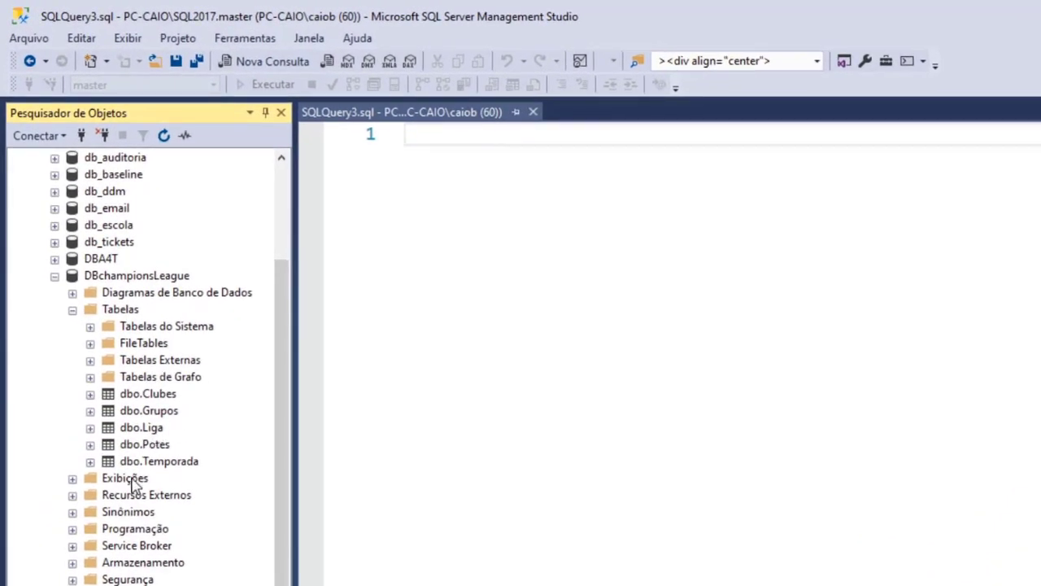
double_click(130, 478)
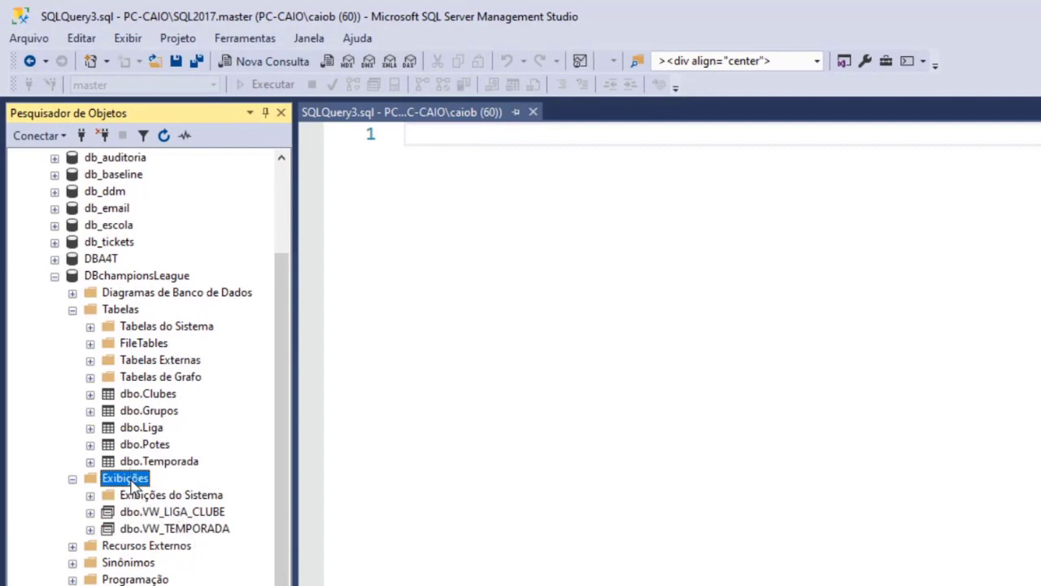
double_click(129, 480)
double_click(154, 528)
click(157, 548)
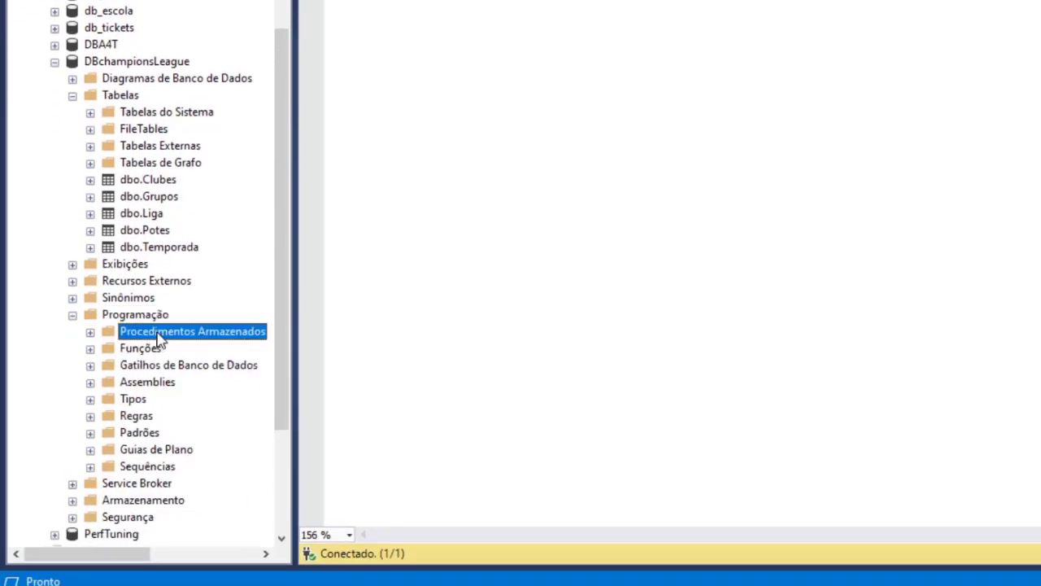
double_click(158, 335)
click(73, 316)
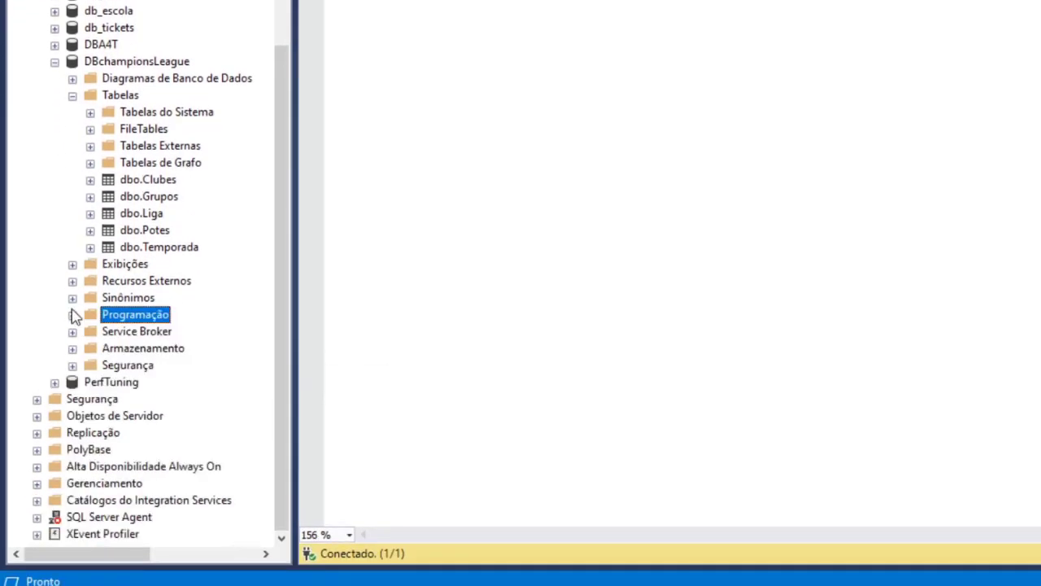
click(72, 96)
click(54, 183)
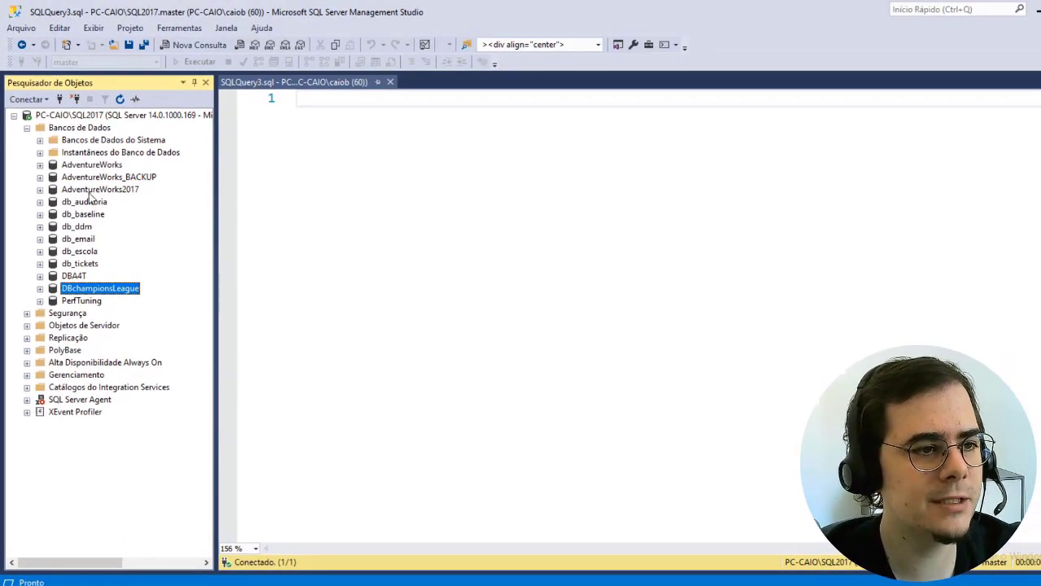
- Start the Generate Scripts wizard for the DBchampionsLeague database and proceed to choosing objects
right_click(94, 291)
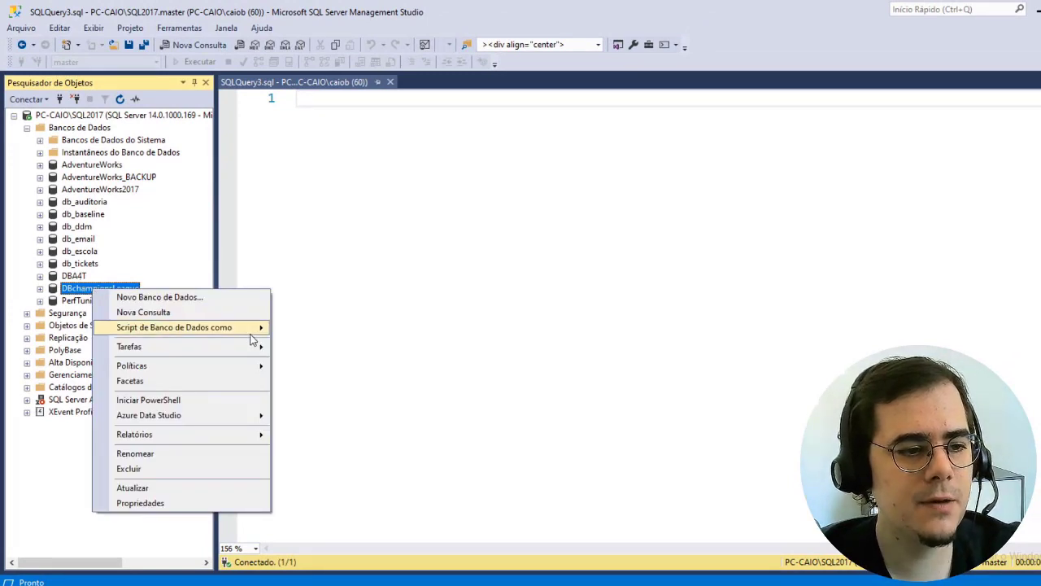
mouse_move(250, 350)
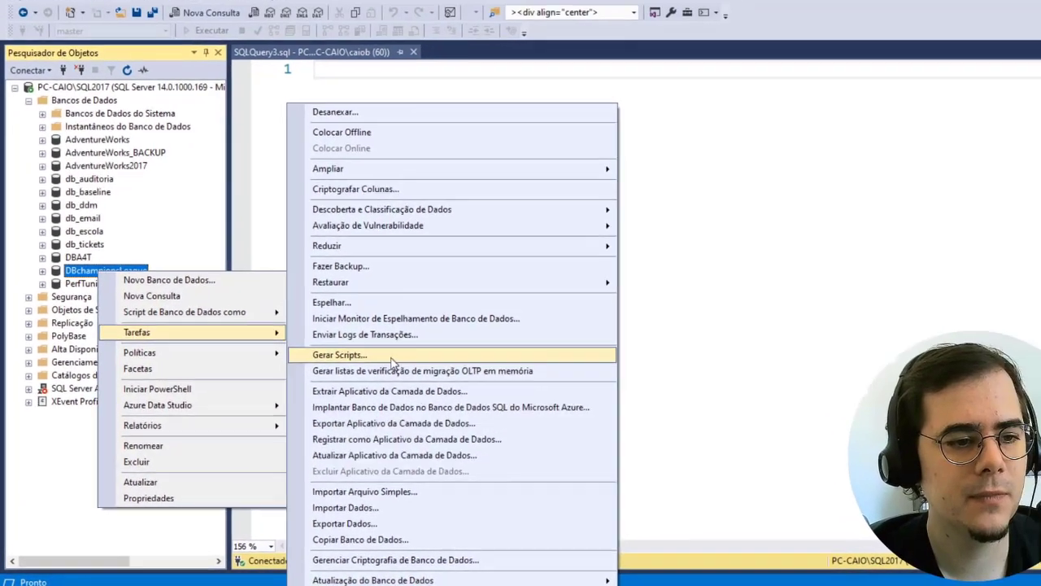
click(468, 313)
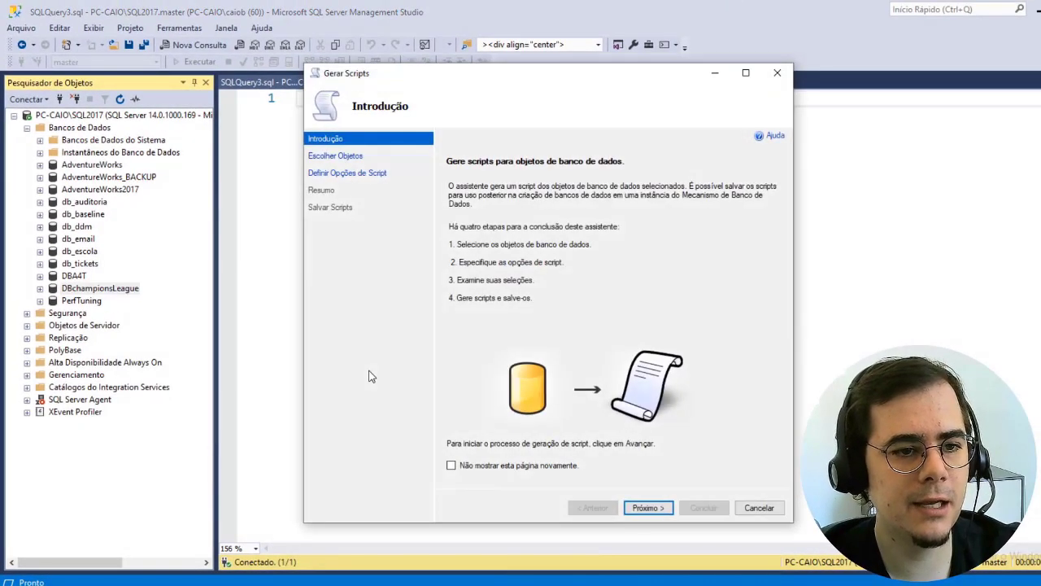
drag(519, 74, 445, 54)
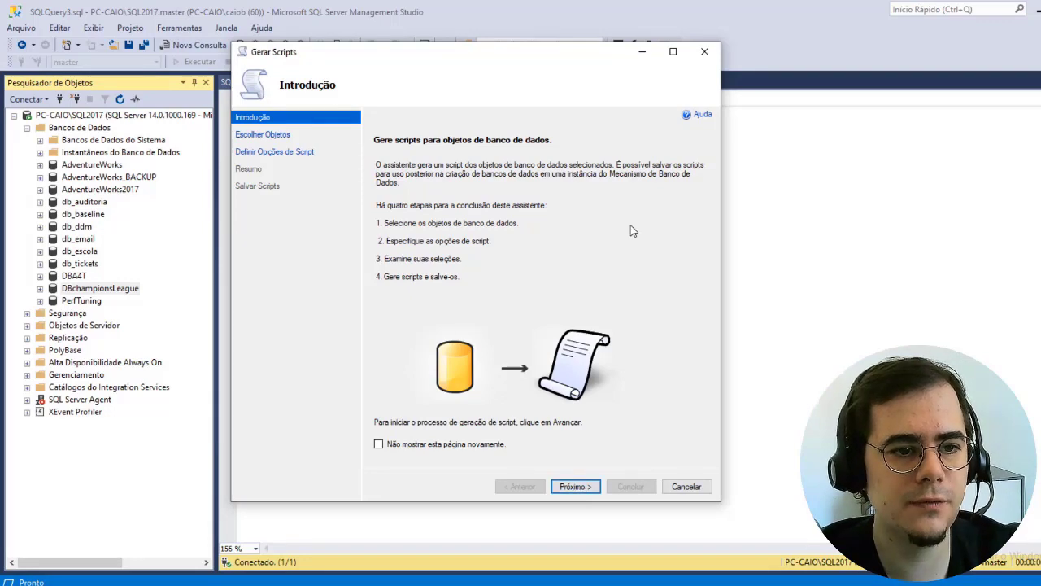
click(573, 487)
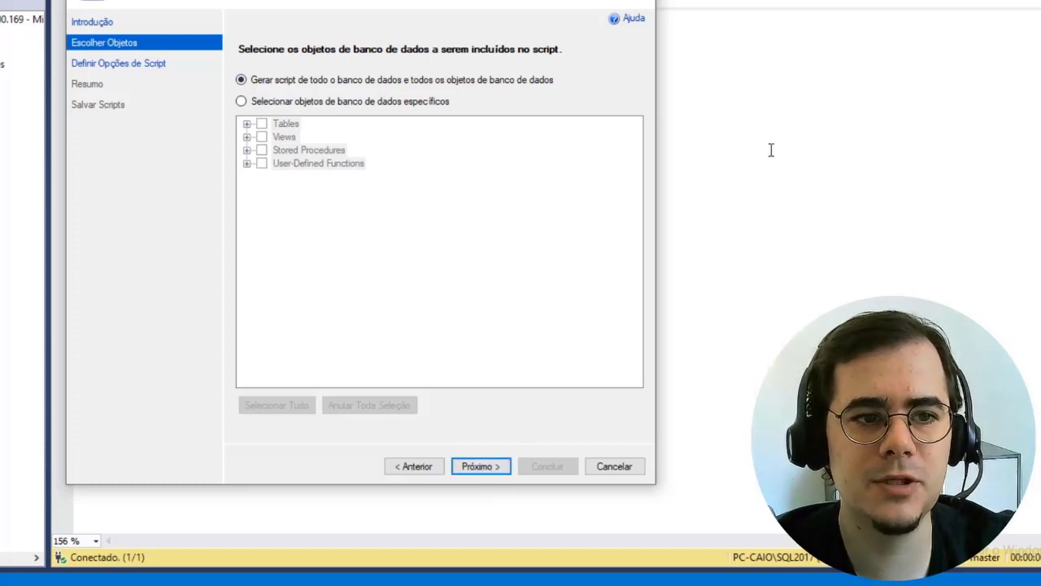
- Choose specific objects to script: tables Grupos and Temporada, view VW_LIGA_CLUBE, procedure USP_POTE_CLUBE and function FN_TB_CLUBES_LIGA
click(297, 101)
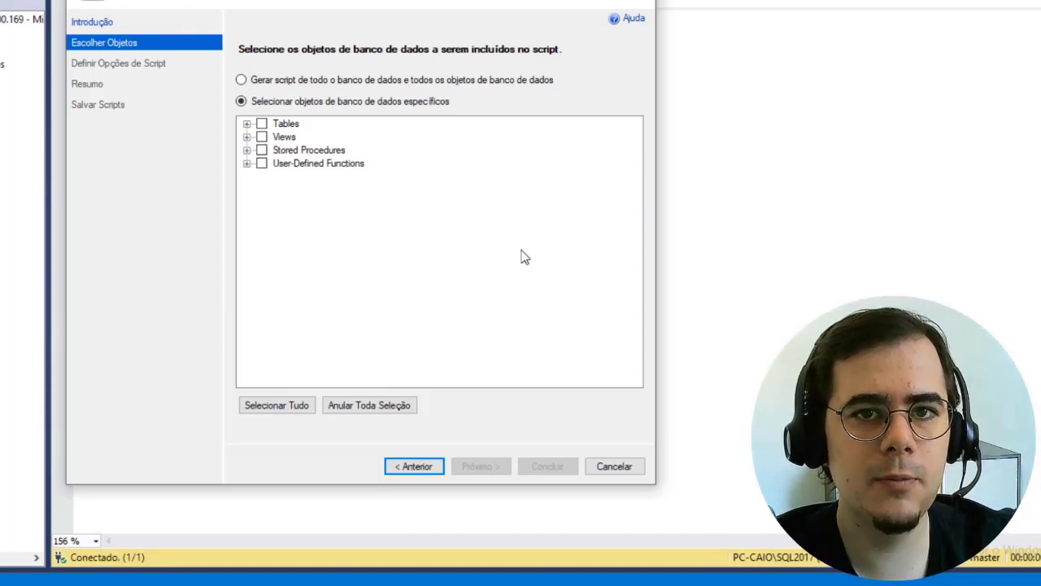
click(247, 124)
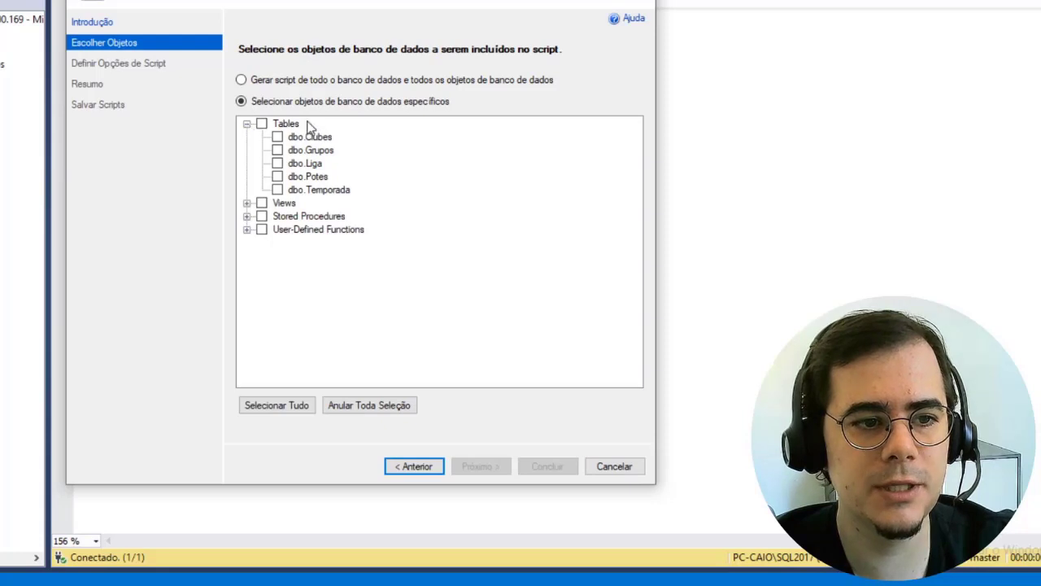
click(277, 151)
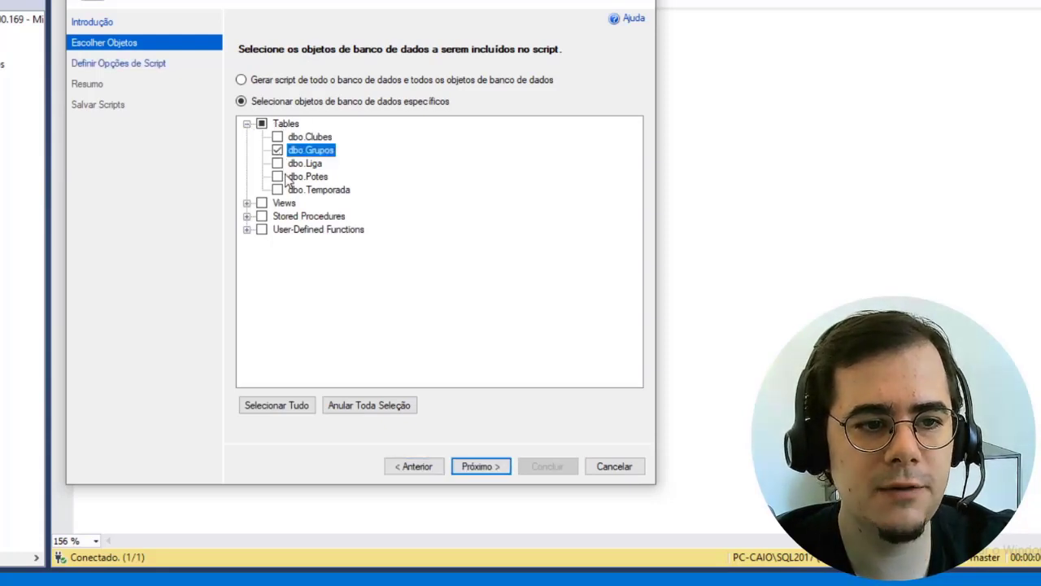
click(277, 190)
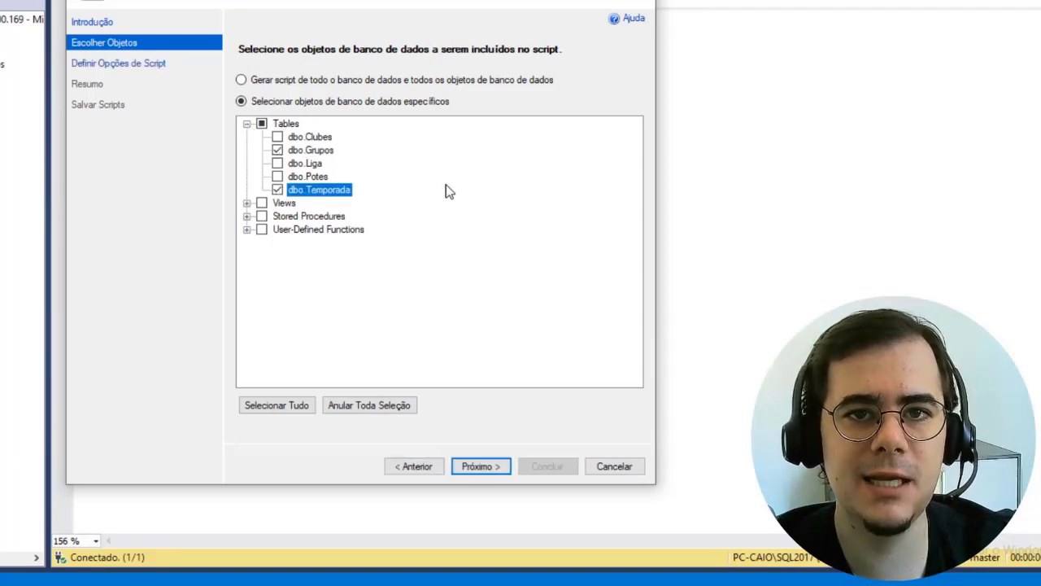
click(248, 203)
click(278, 216)
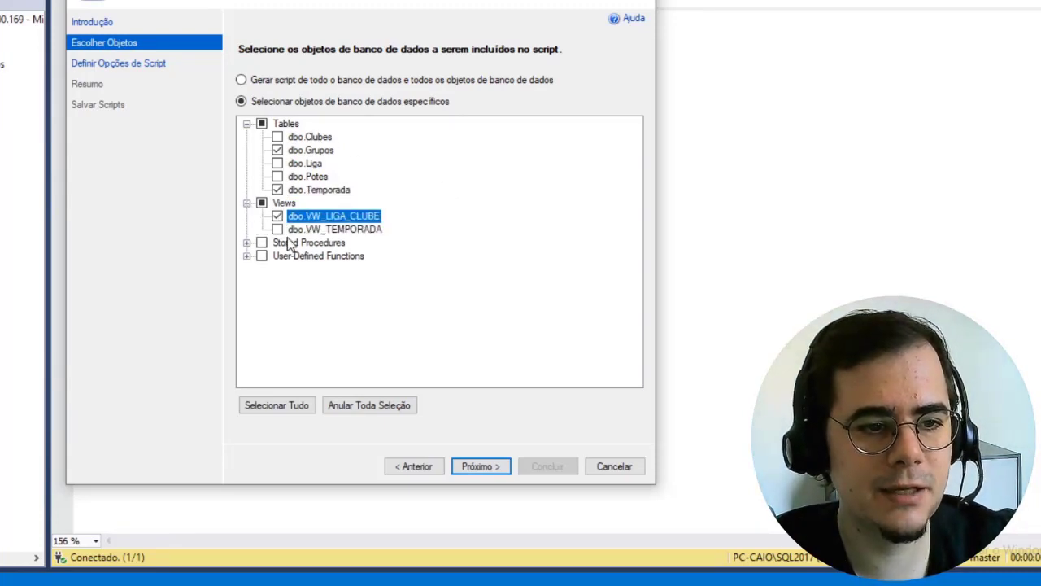
click(247, 242)
click(278, 269)
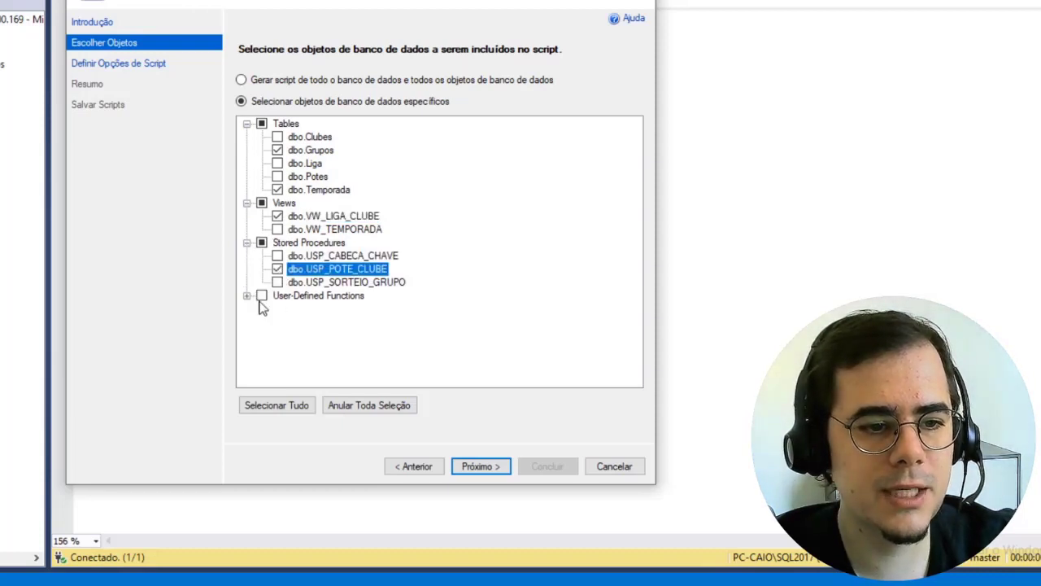
click(247, 296)
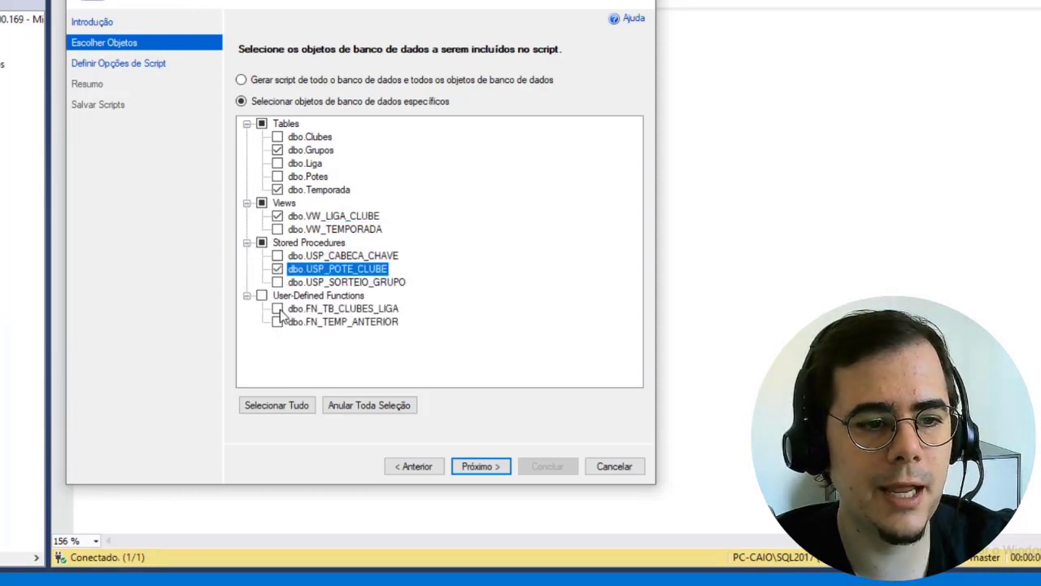
click(277, 308)
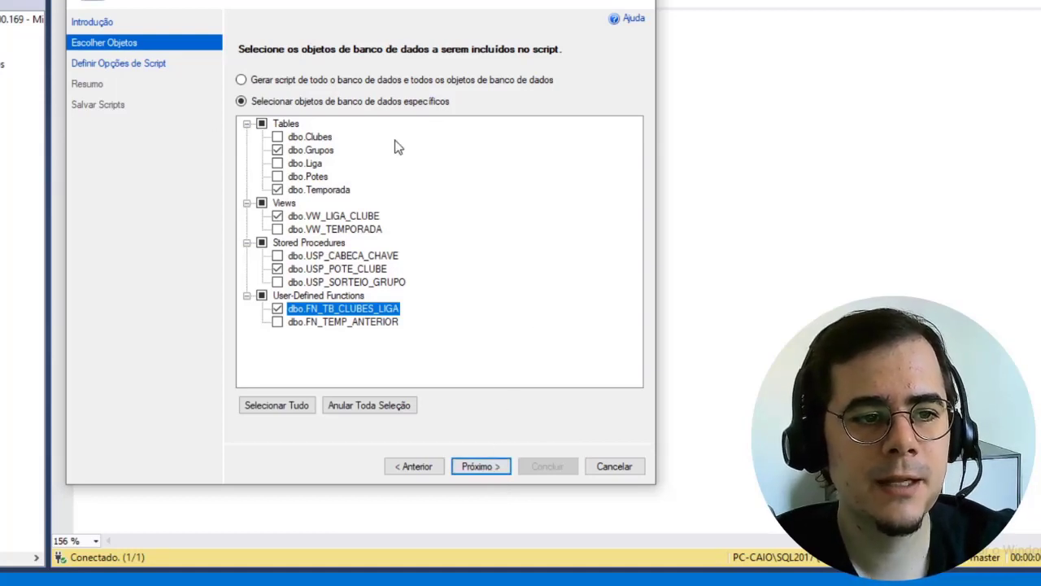
- Set the wizard to script the entire database with all its objects and proceed to the script options
click(246, 295)
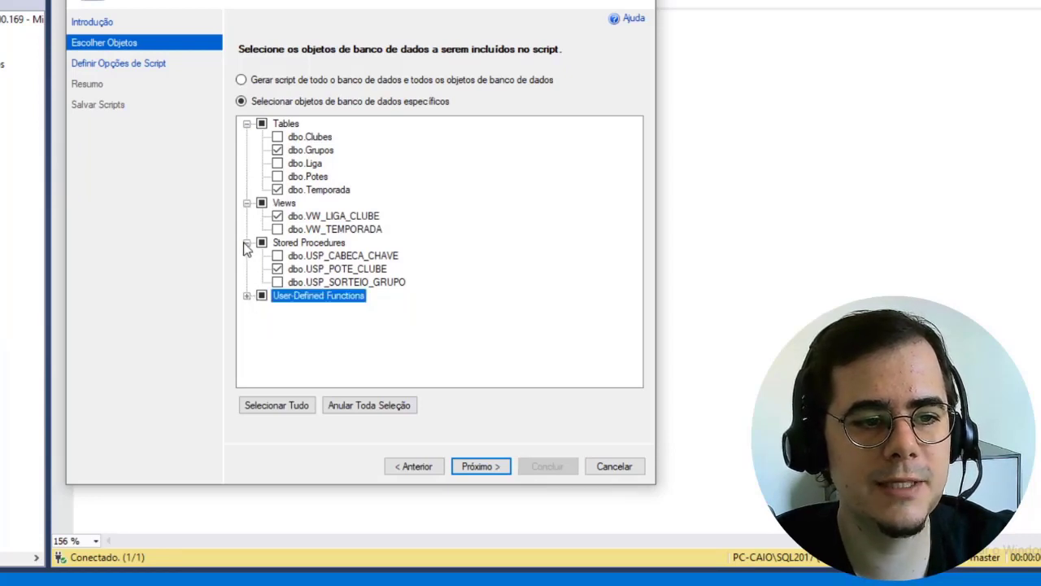
click(247, 243)
click(246, 203)
click(247, 123)
click(259, 80)
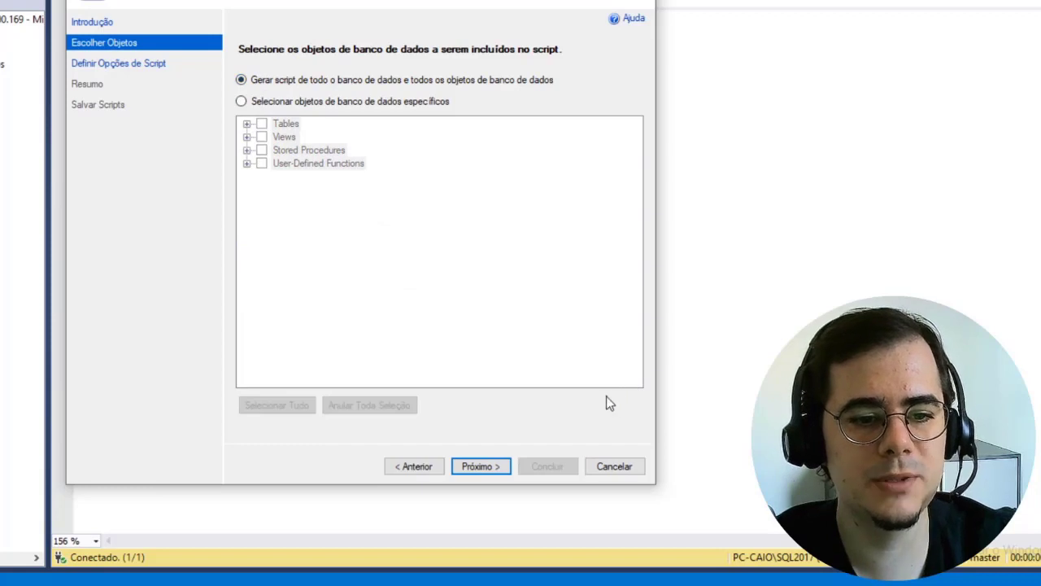
click(497, 468)
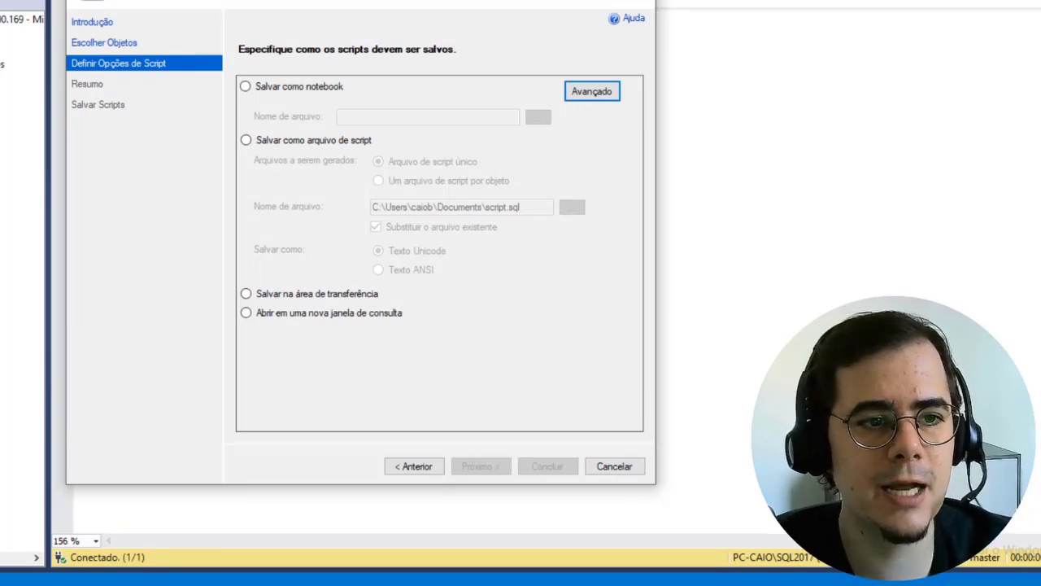
- Open the advanced scripting options and enlarge the dialog so more settings fit
click(600, 92)
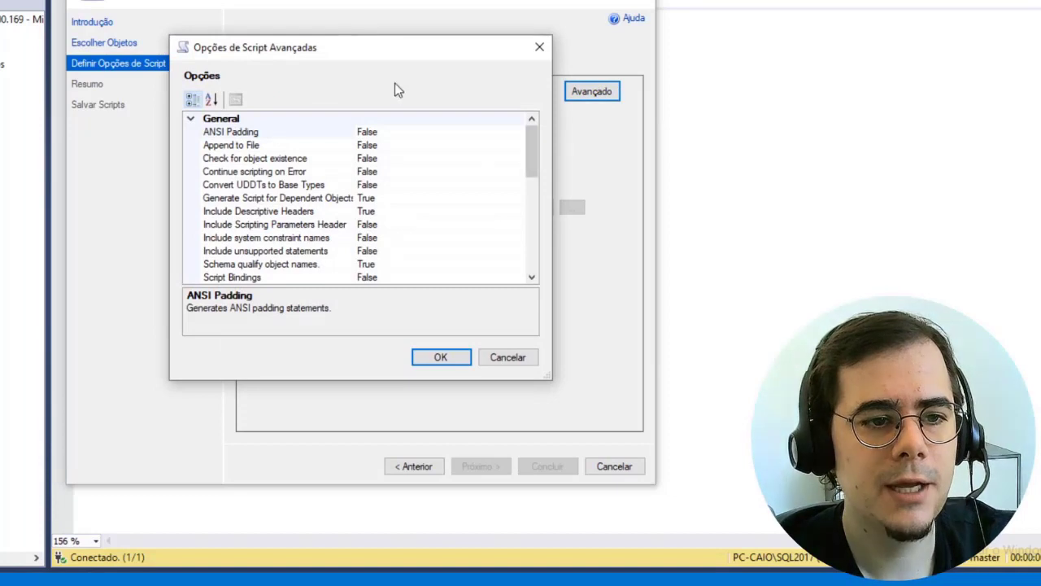
drag(371, 49, 358, 0)
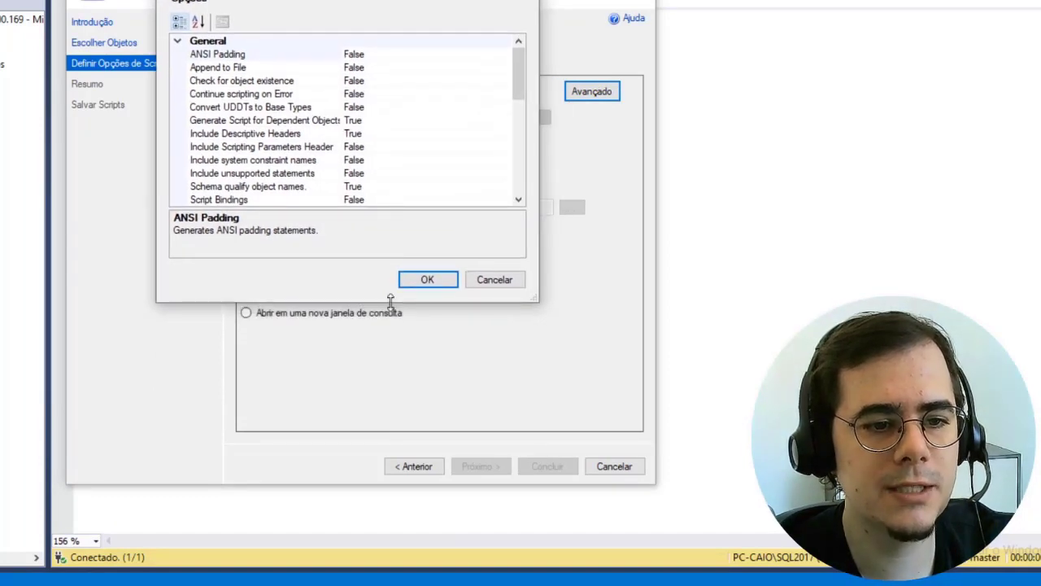
drag(542, 302, 600, 571)
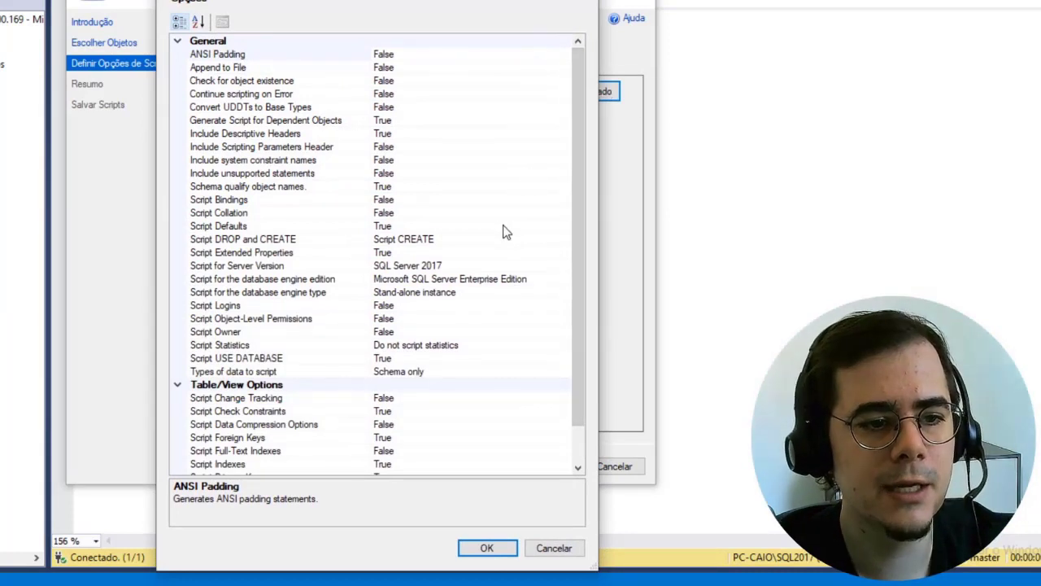
- Examine the options Script DROP and CREATE, Script Collation, Script USE DATABASE and Types of data to script
click(303, 241)
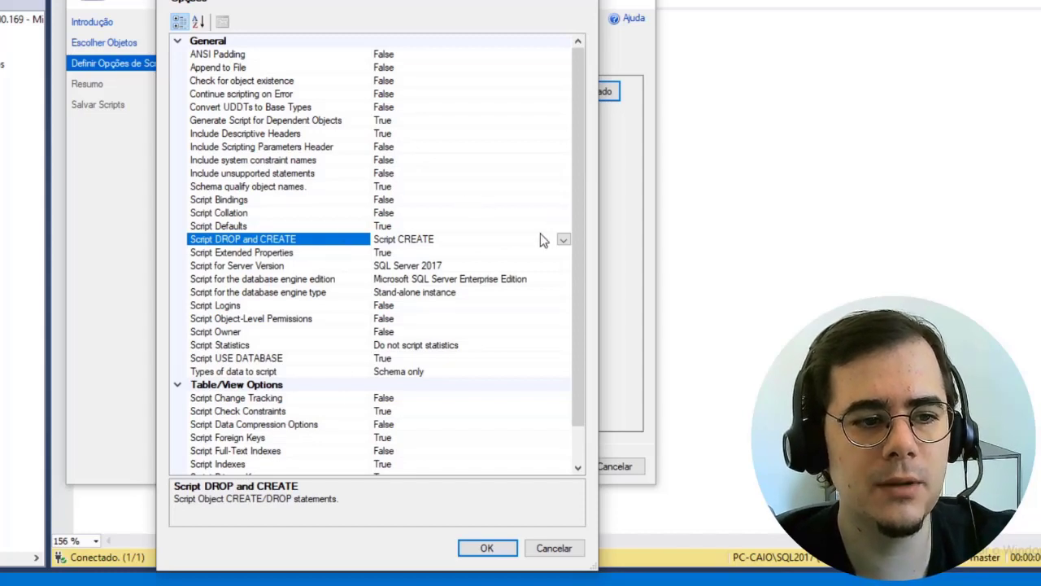
click(409, 215)
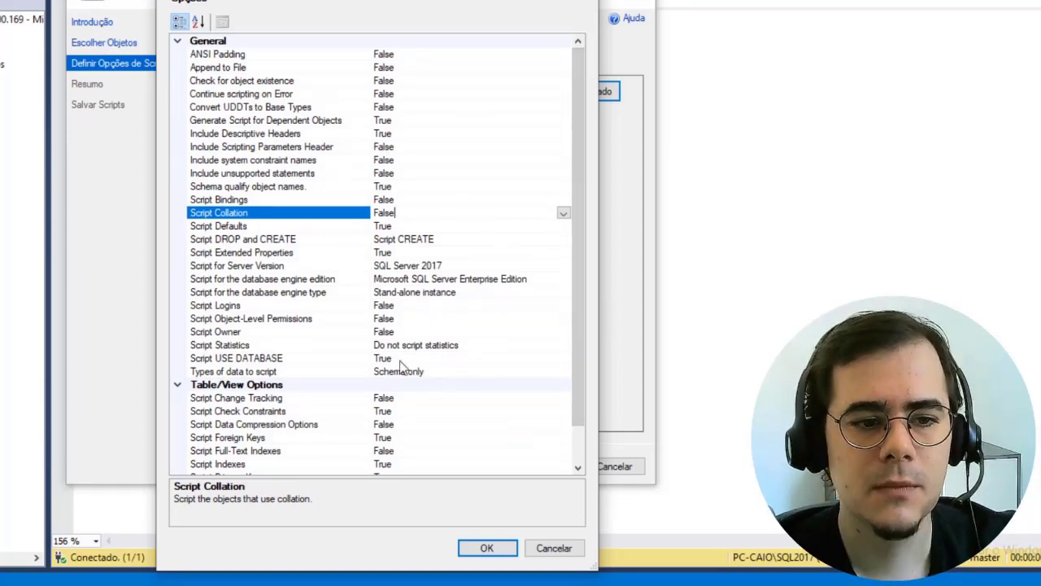
click(299, 361)
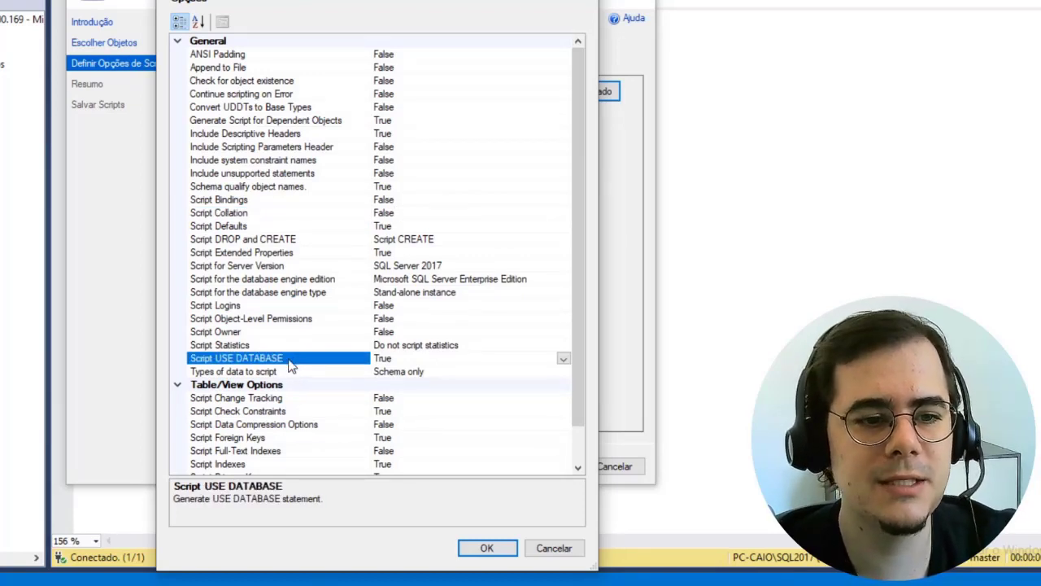
click(472, 371)
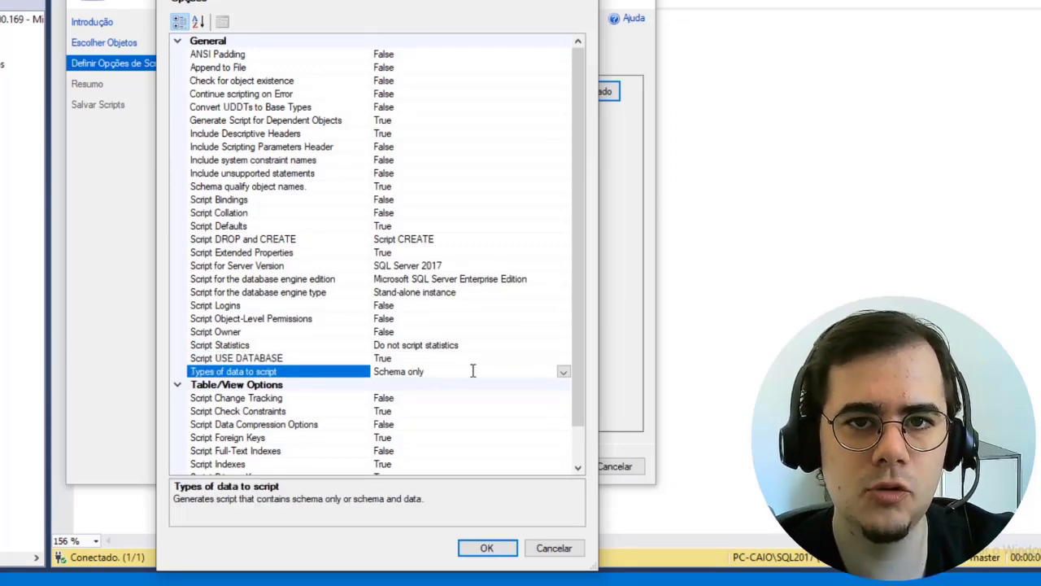
- Set the Script for Server Version option to SQL Server 2012
click(506, 266)
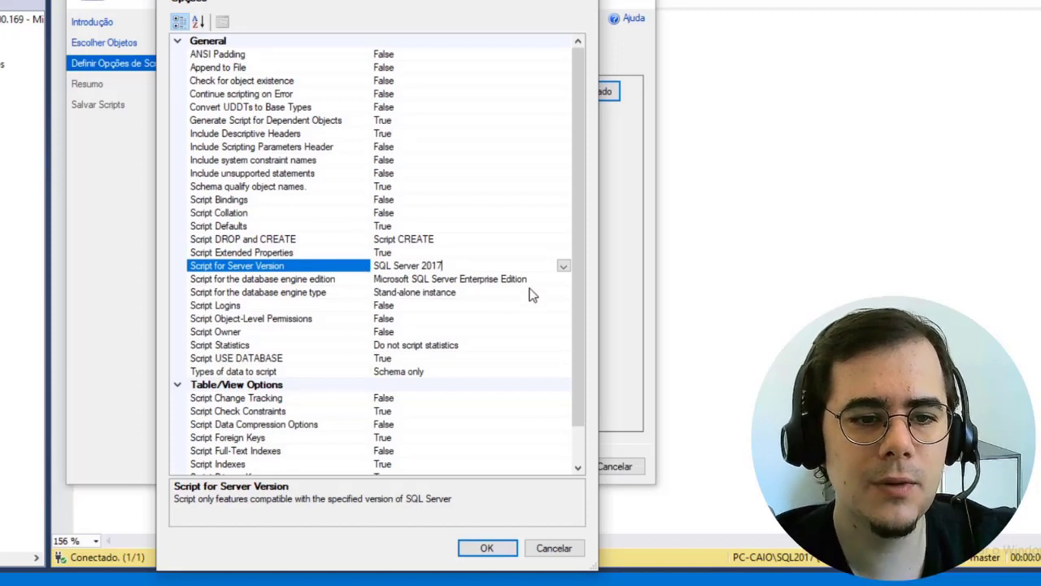
click(563, 266)
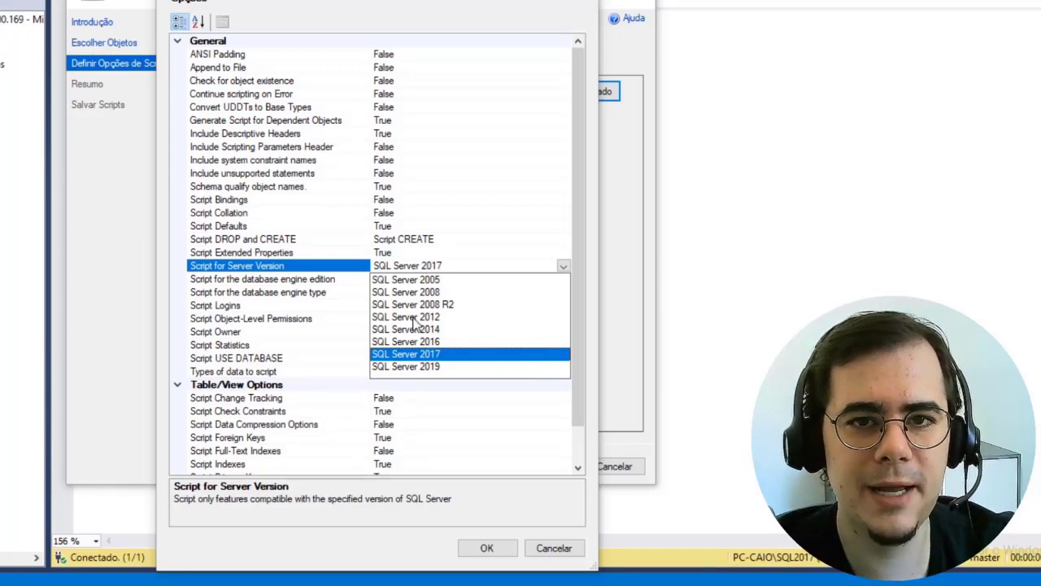
click(456, 318)
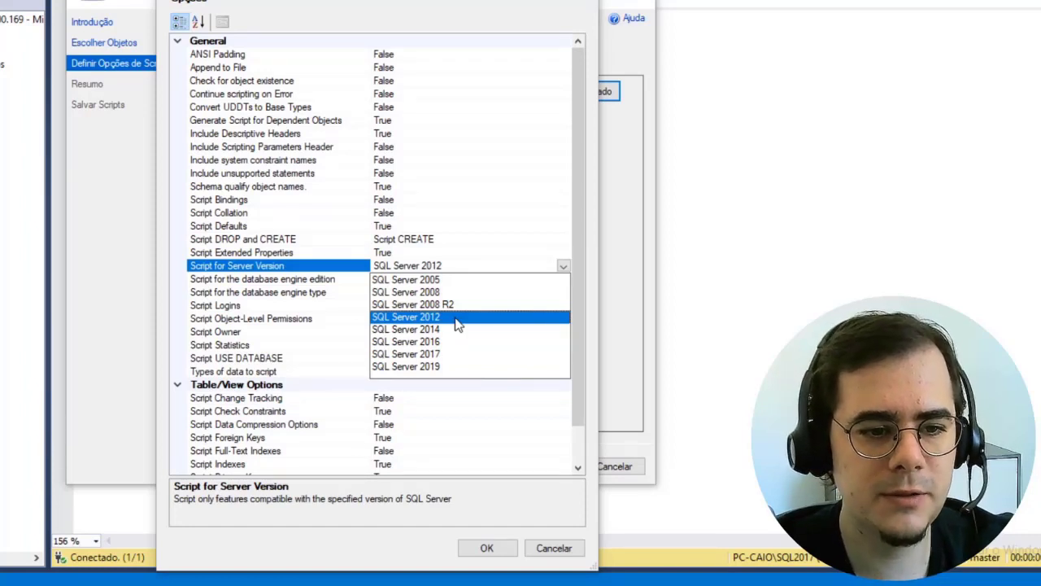
click(456, 323)
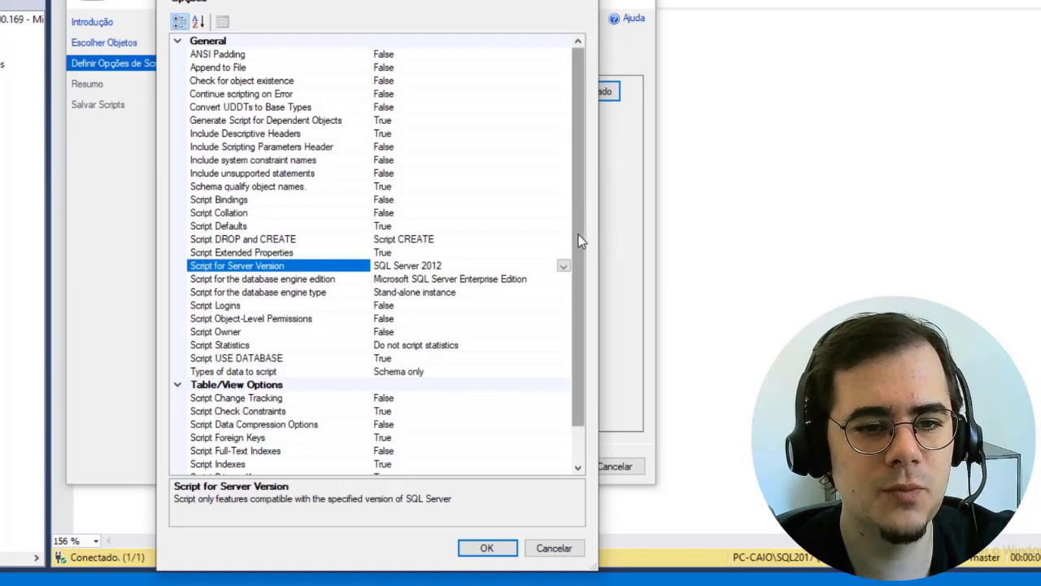
- Set the Script for Server Version option to SQL Server 2017
drag(581, 241, 576, 340)
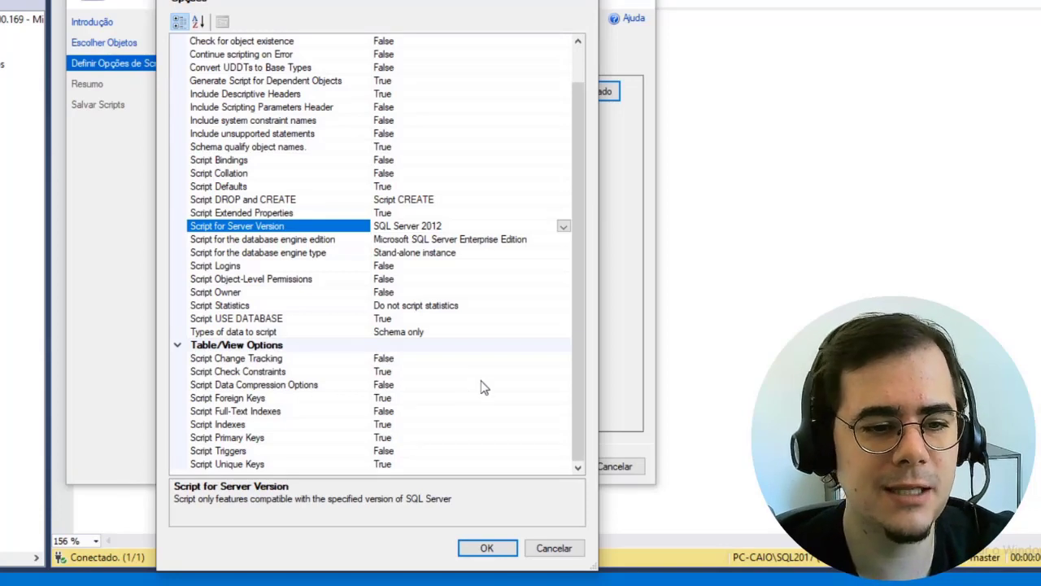
click(563, 225)
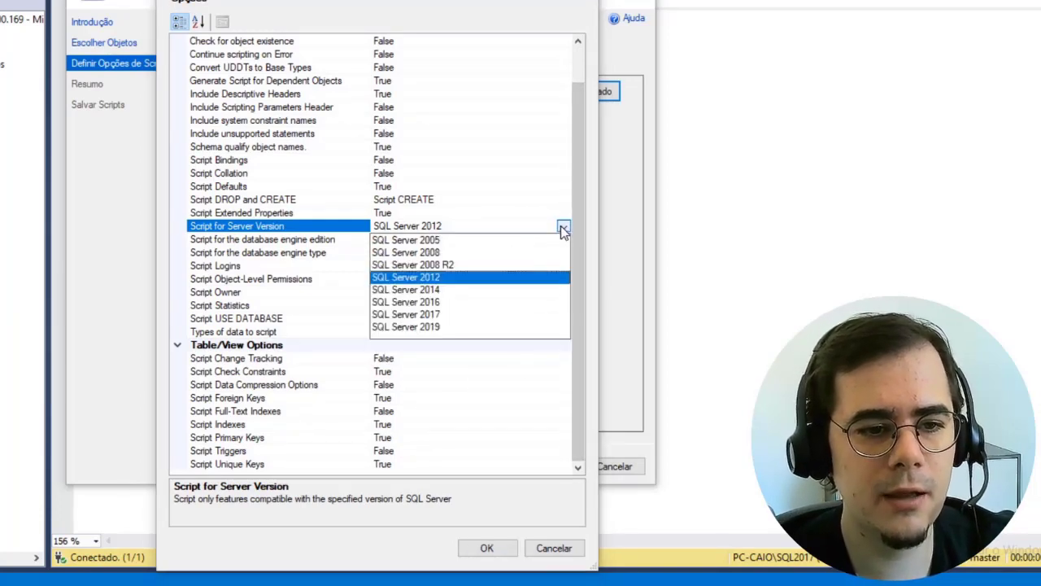
click(448, 315)
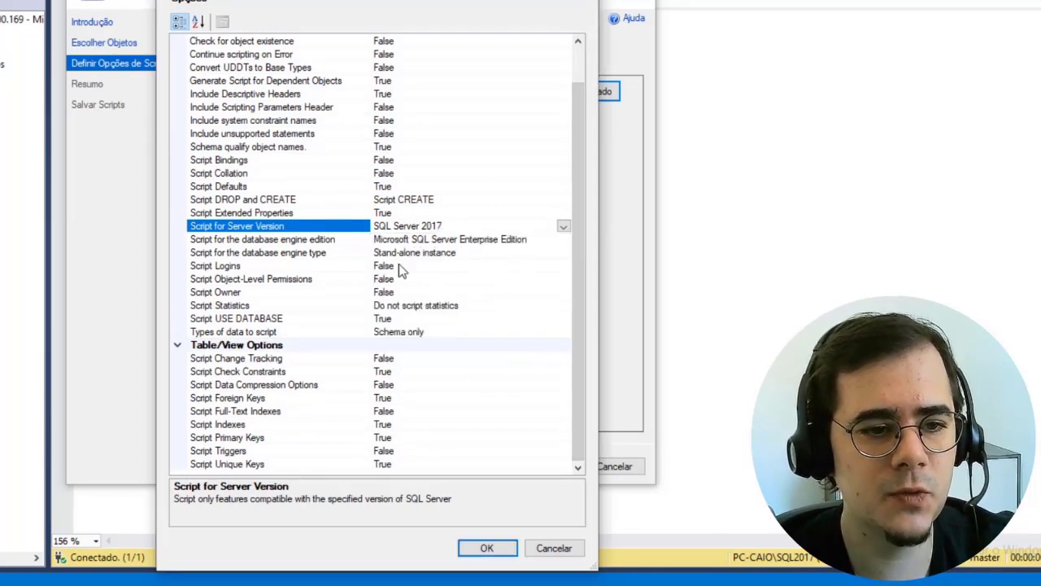
- Set Generate Script for Dependent Objects, Include Descriptive Headers, Schema qualify object names, Script Defaults and Script Extended Properties to False
scroll(476, 218, up, 1)
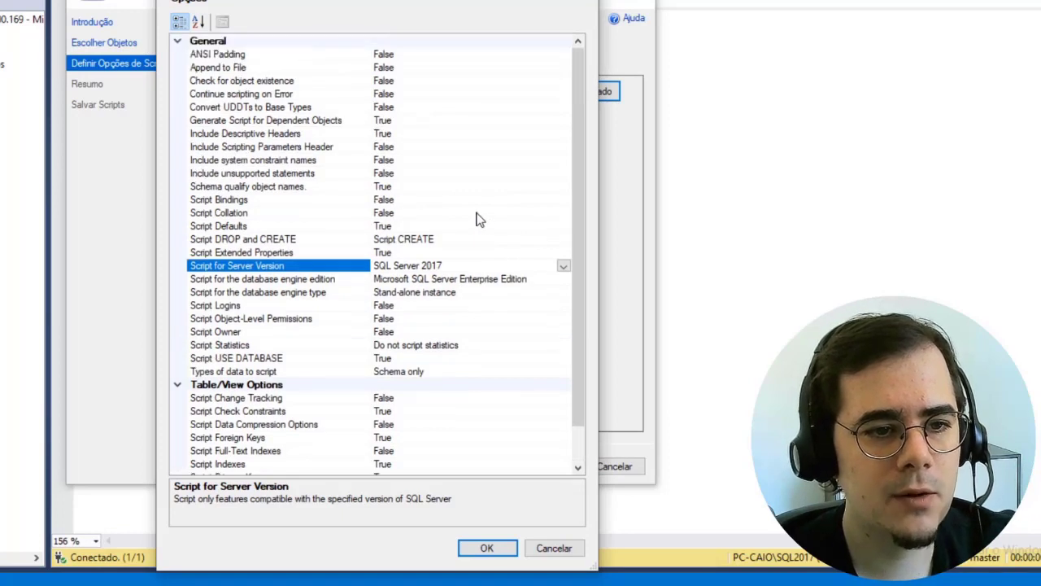
double_click(427, 120)
double_click(414, 132)
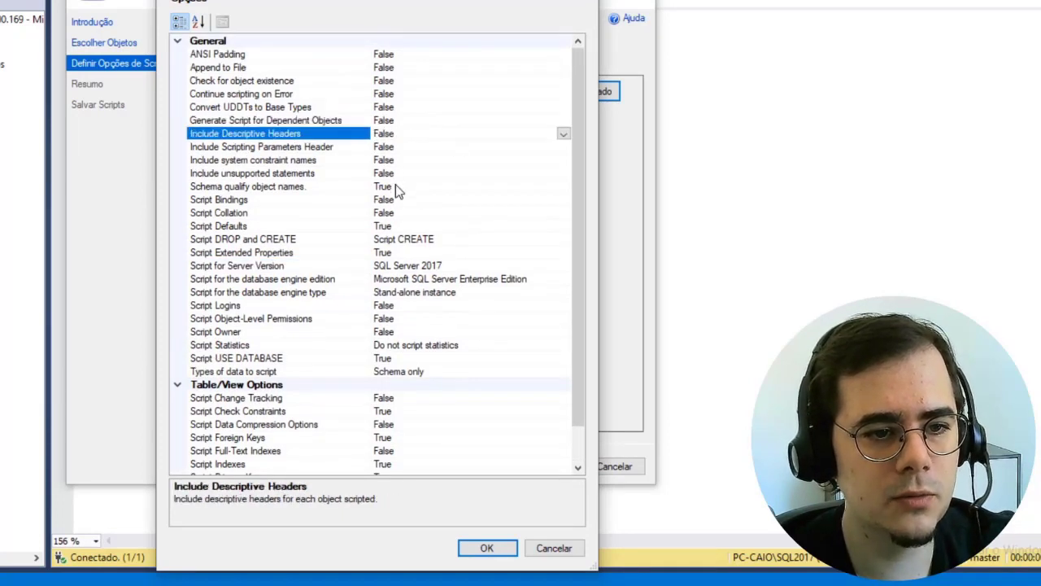
double_click(399, 186)
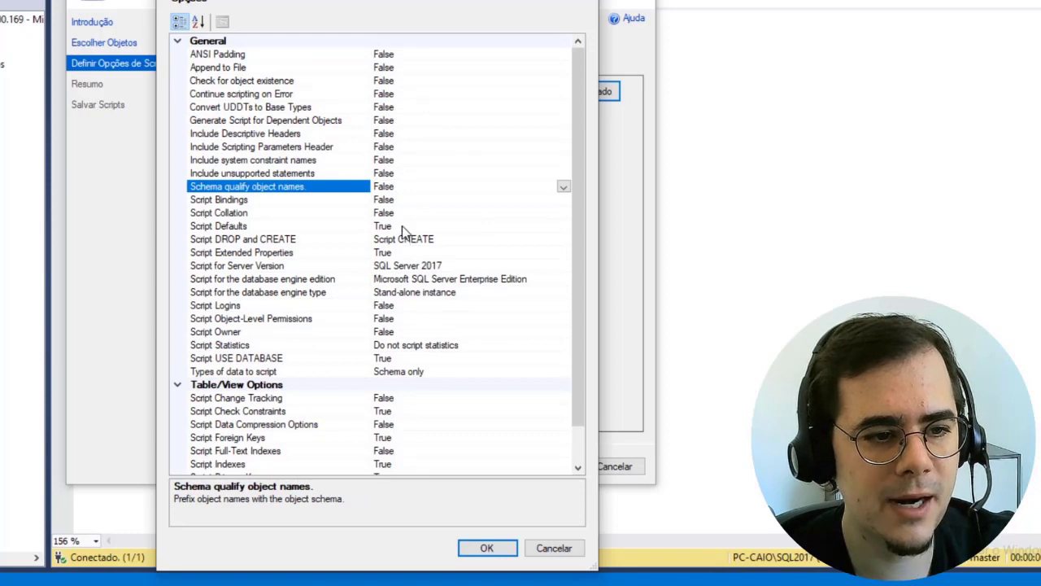
click(403, 225)
double_click(403, 225)
double_click(404, 252)
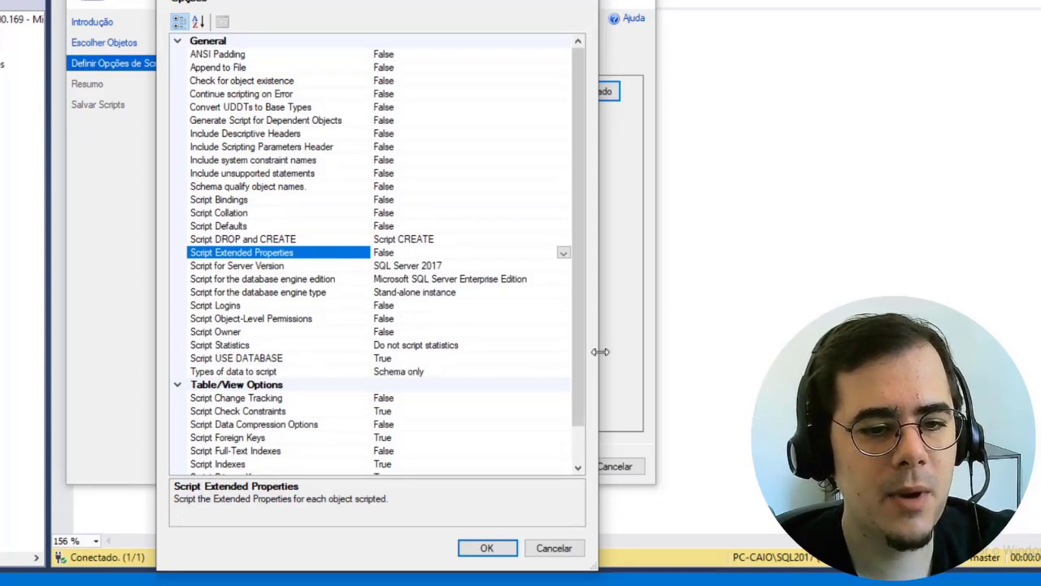
- Set the Script Triggers table option to True and confirm the advanced scripting options
scroll(574, 350, down, 1)
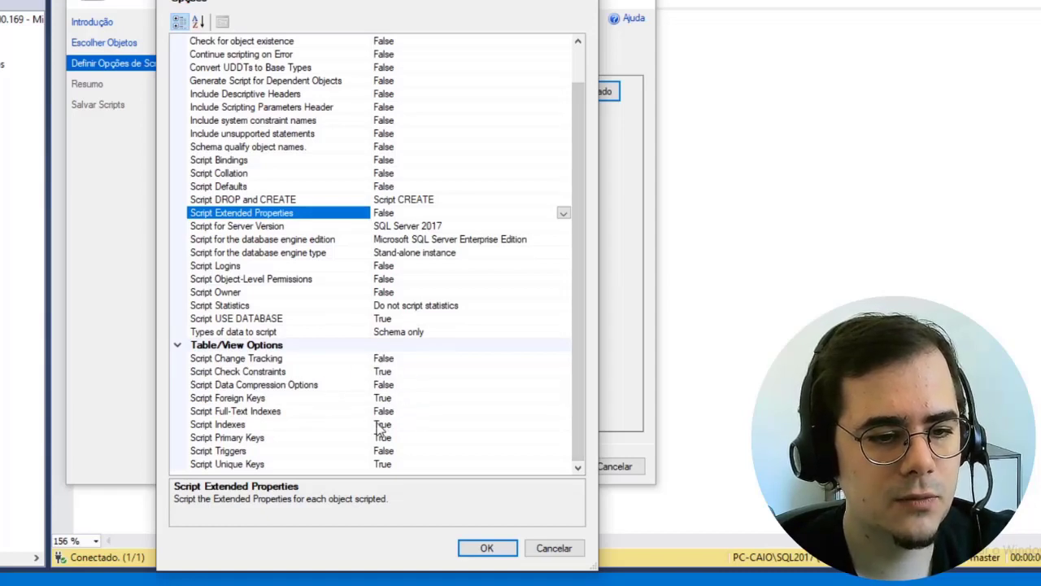
double_click(427, 452)
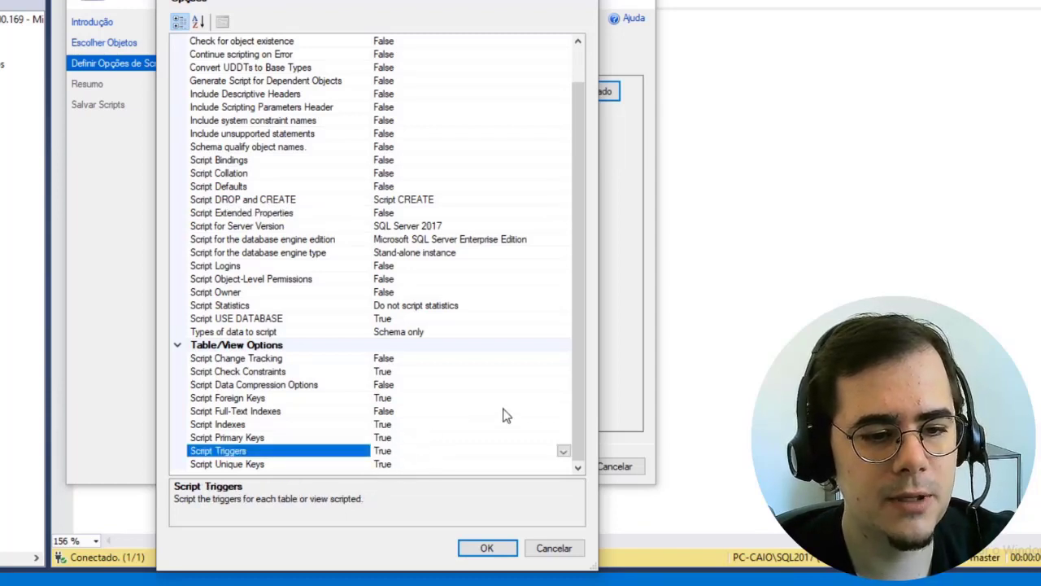
scroll(579, 244, up, 2)
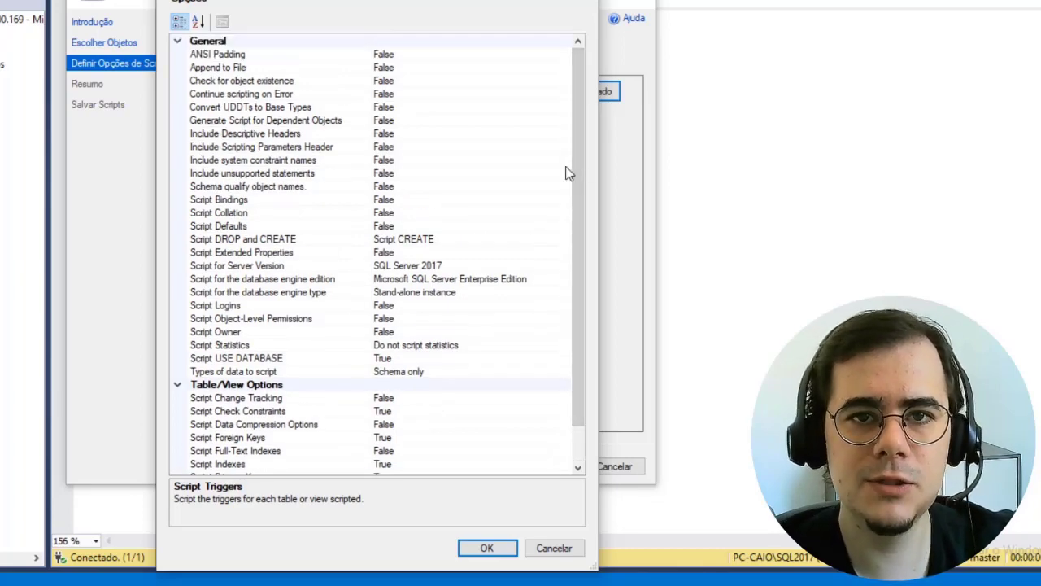
click(488, 548)
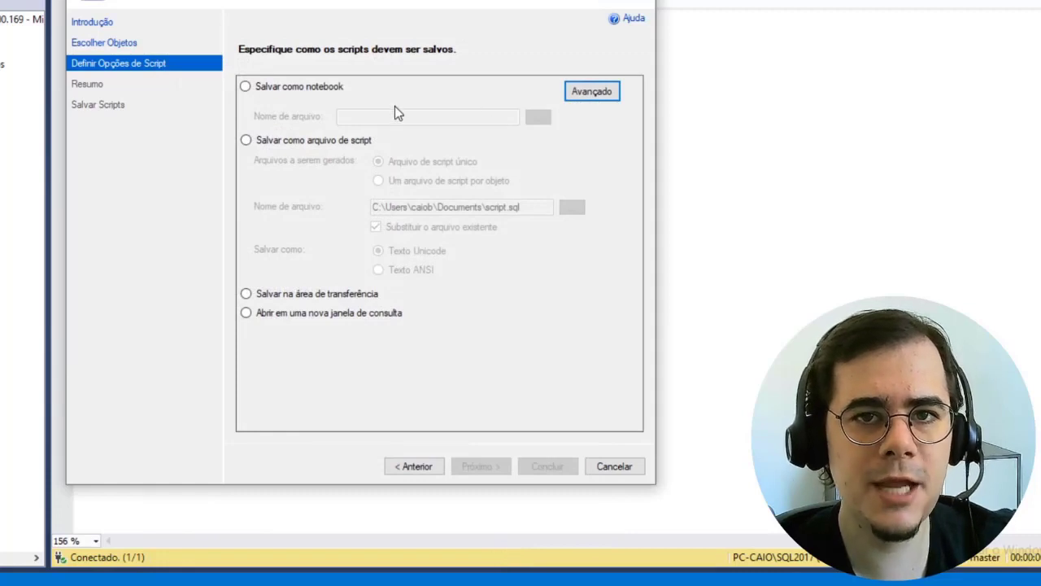
- Choose saving as a single script file named scriptsql2017basecl.sql in the Documents folder and proceed to the summary
click(275, 141)
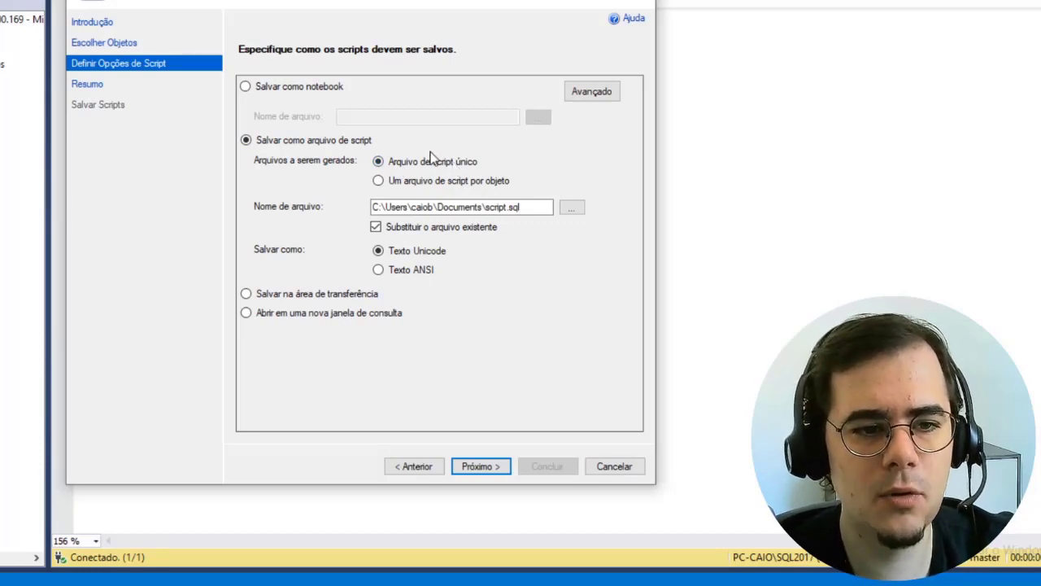
click(544, 206)
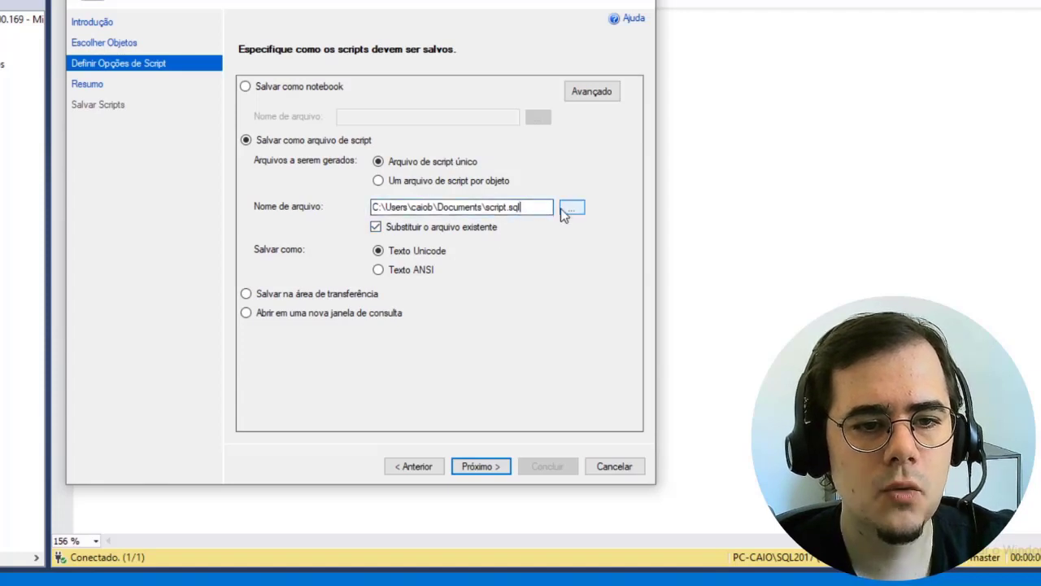
click(508, 207)
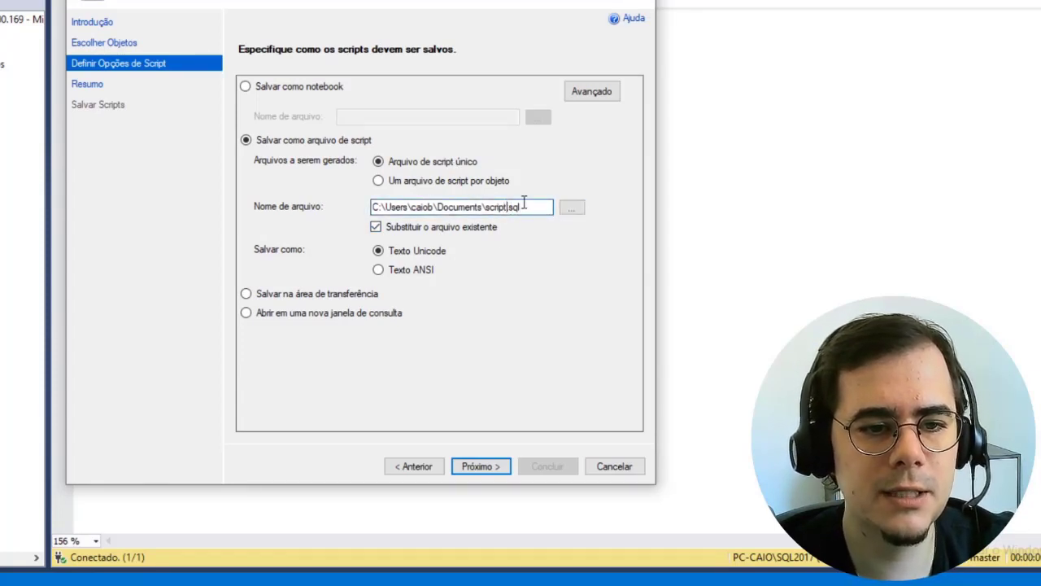
text(sql2017bas)
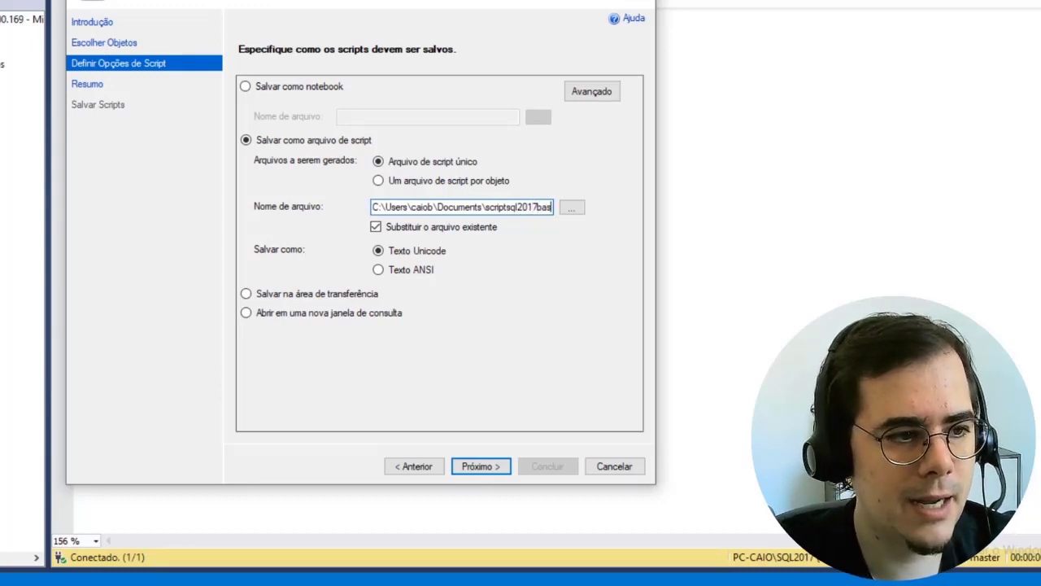
text(ecl.s)
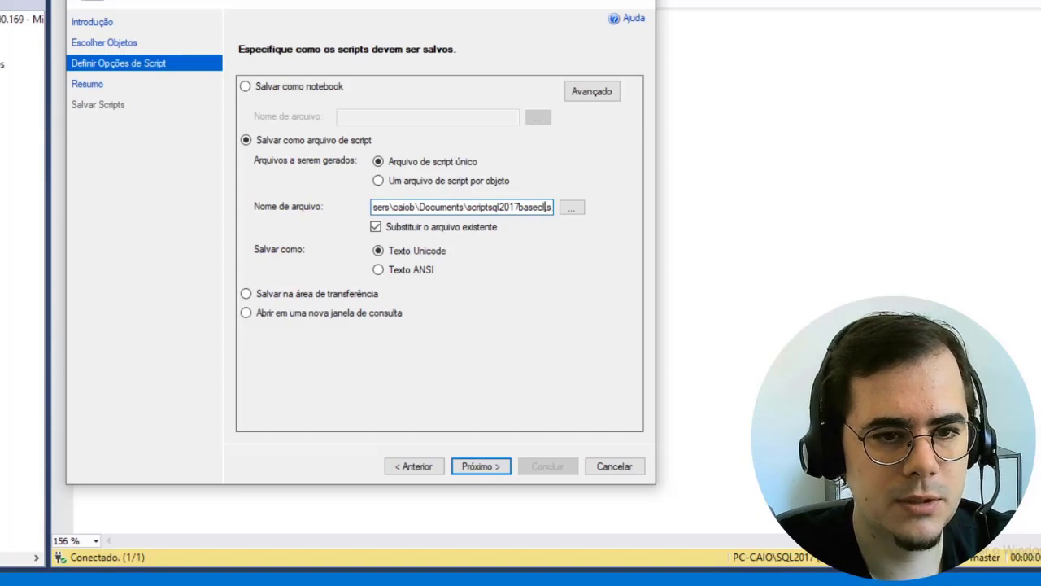
drag(531, 207, 570, 205)
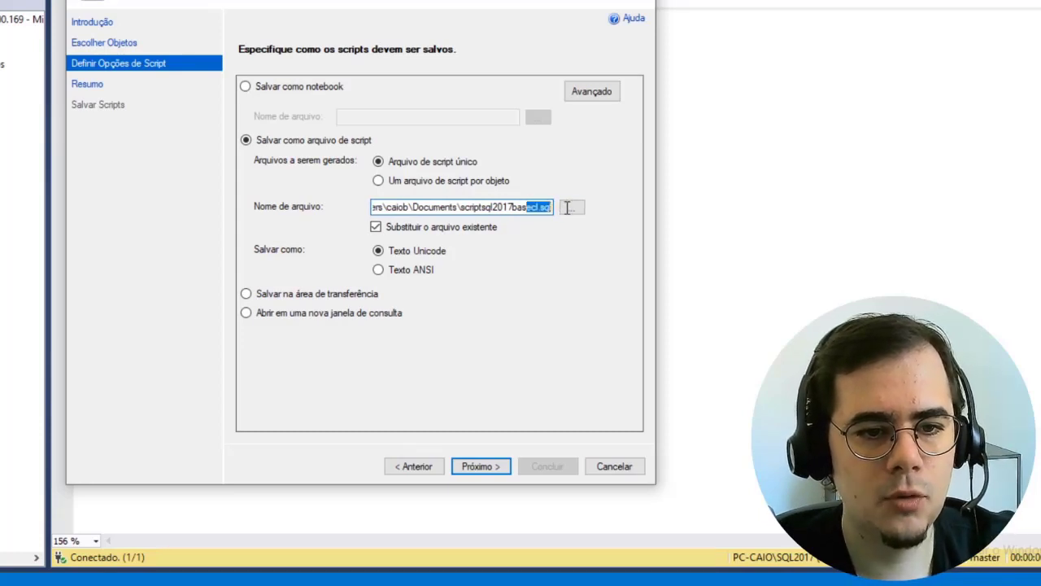
click(519, 206)
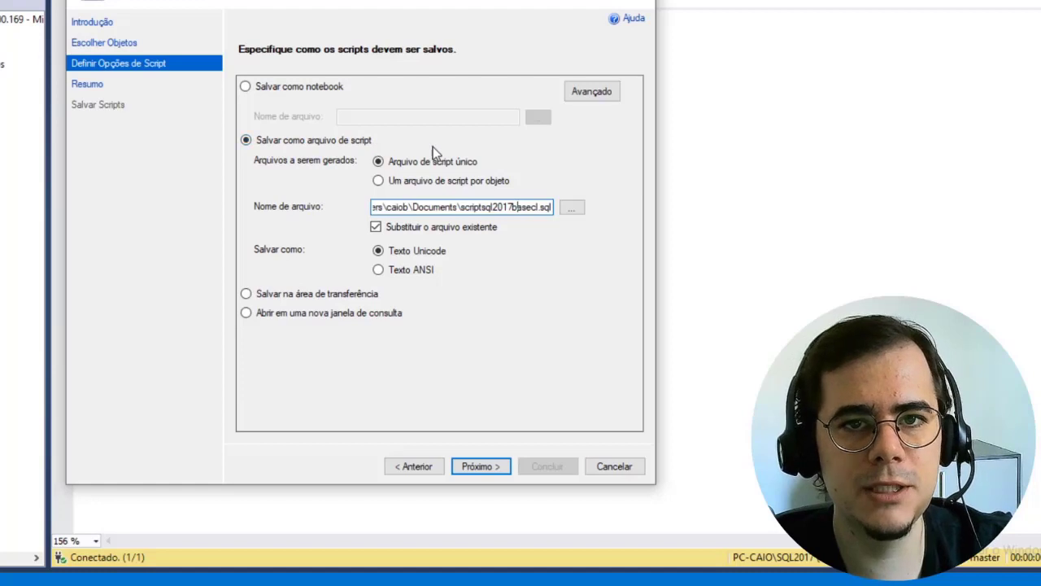
click(481, 468)
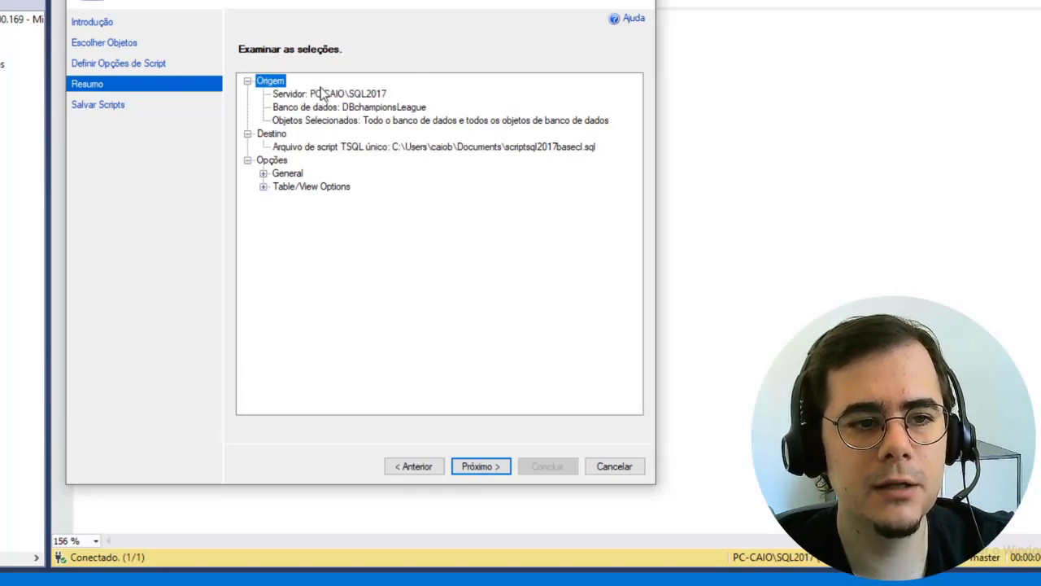
- Review the summary's database, destination file, General and Table/View options, and generate the script to finish the wizard
click(361, 112)
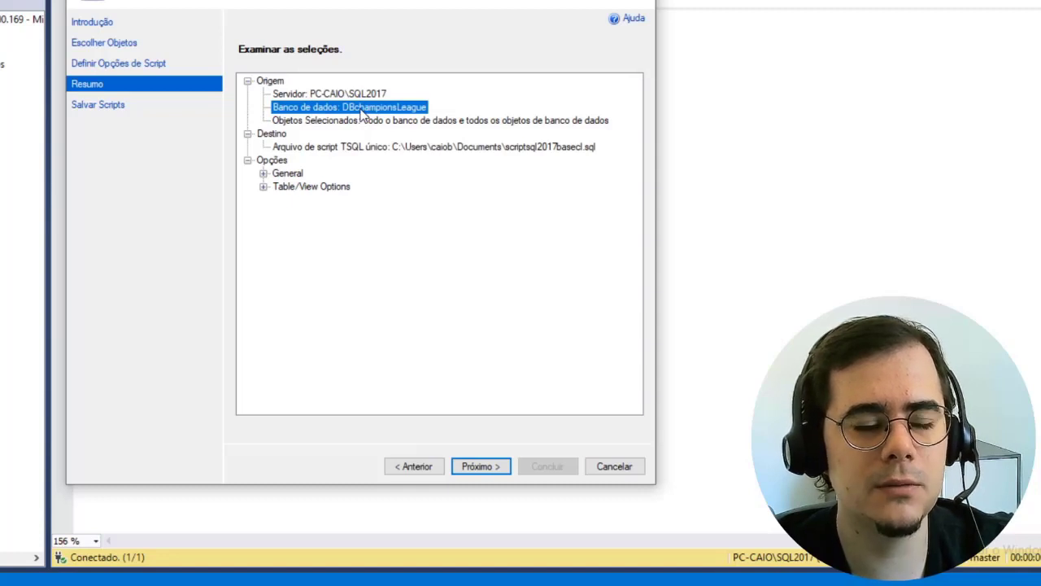
click(337, 148)
click(263, 173)
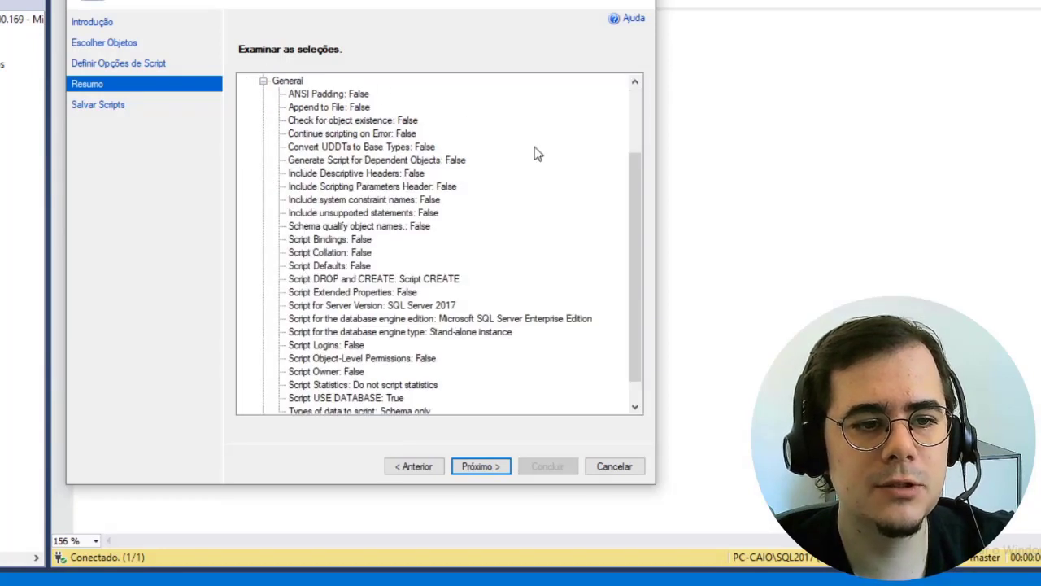
click(264, 80)
click(263, 187)
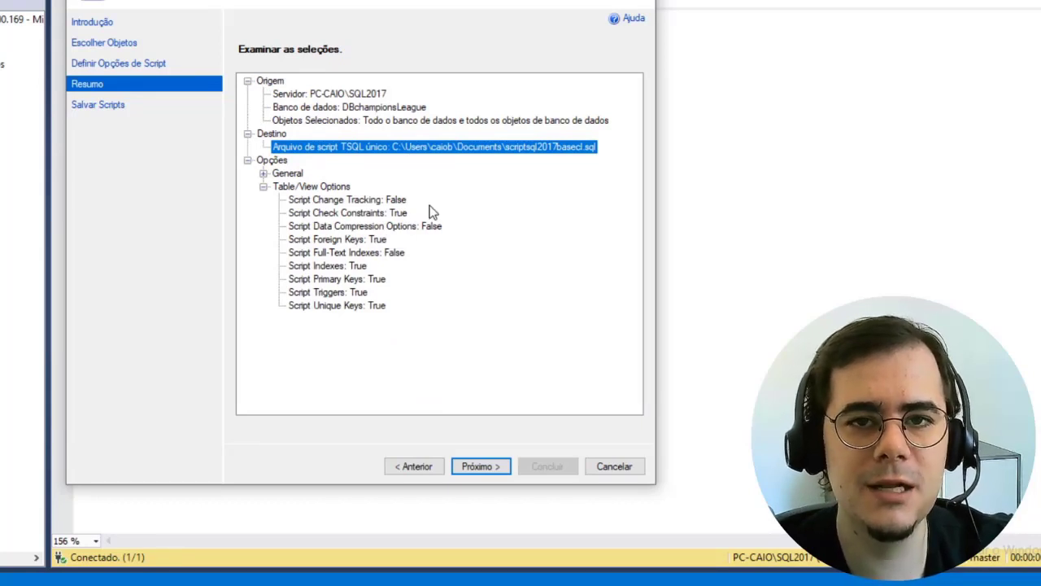
click(263, 186)
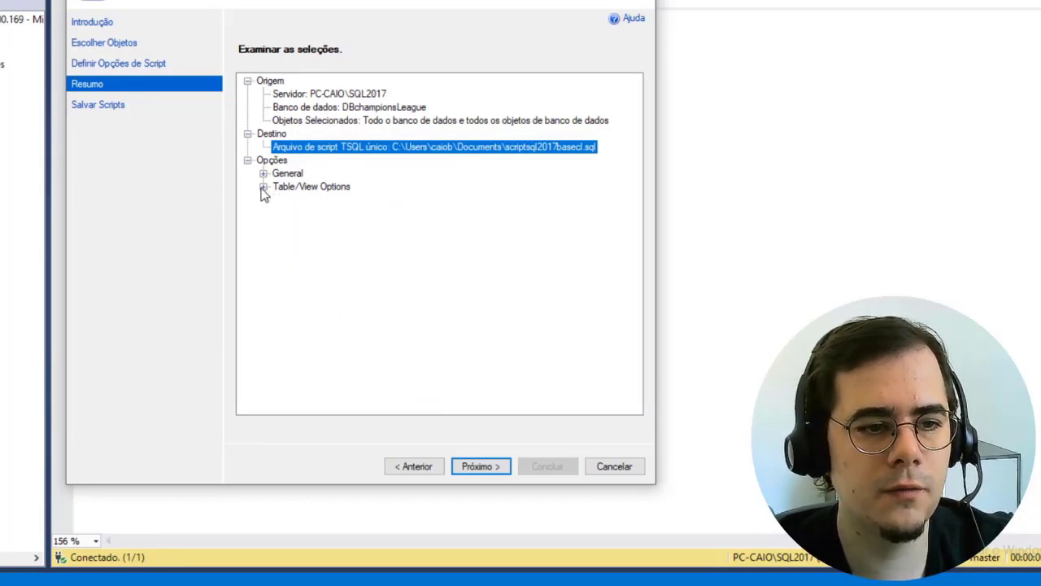
click(493, 467)
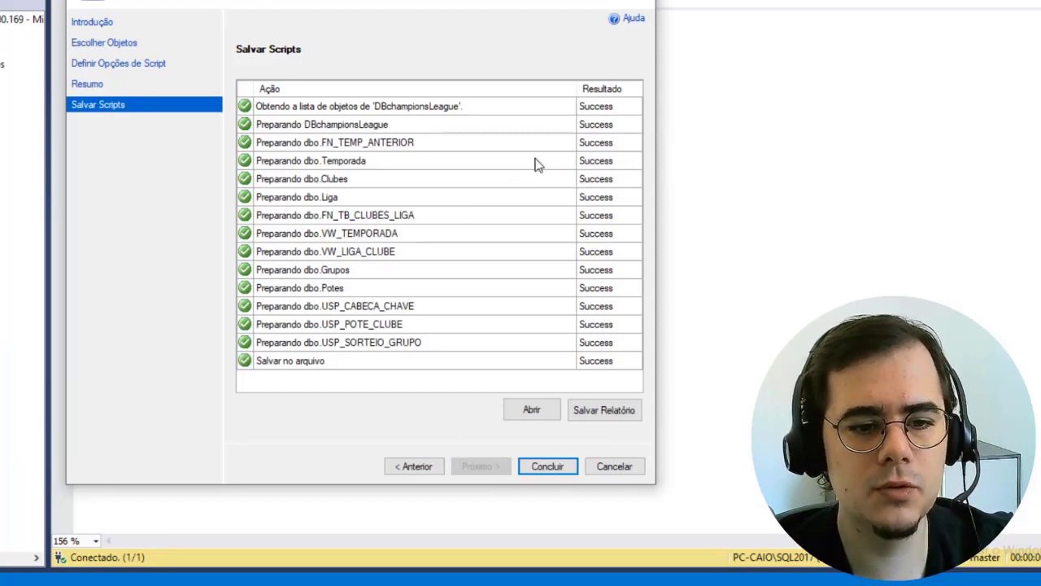
click(547, 468)
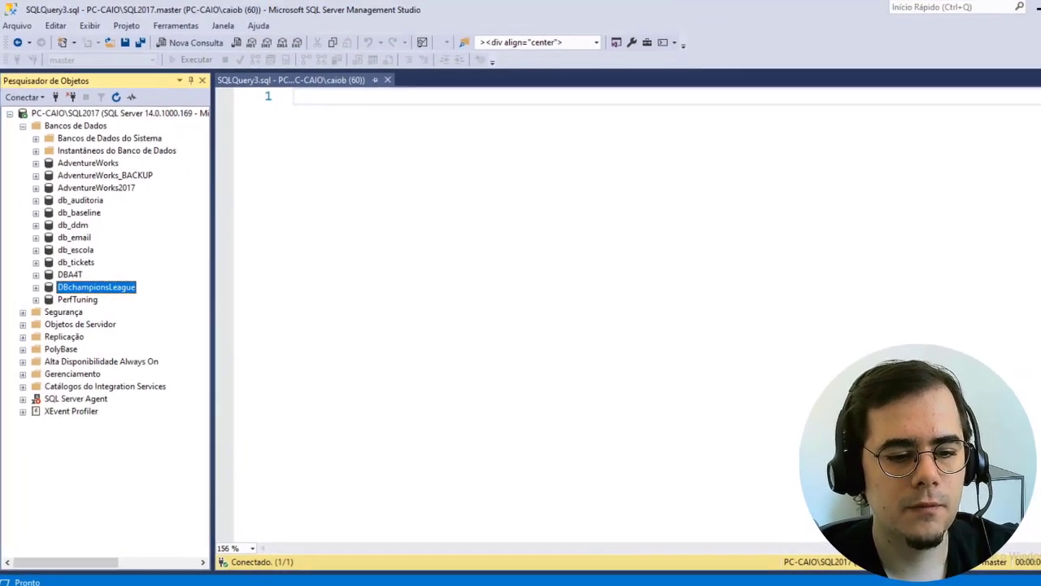
- Open scriptsql2017basecl.sql from the Documents folder in File Explorer and auto-hide the Object Explorer to widen the query editor
key(super+e)
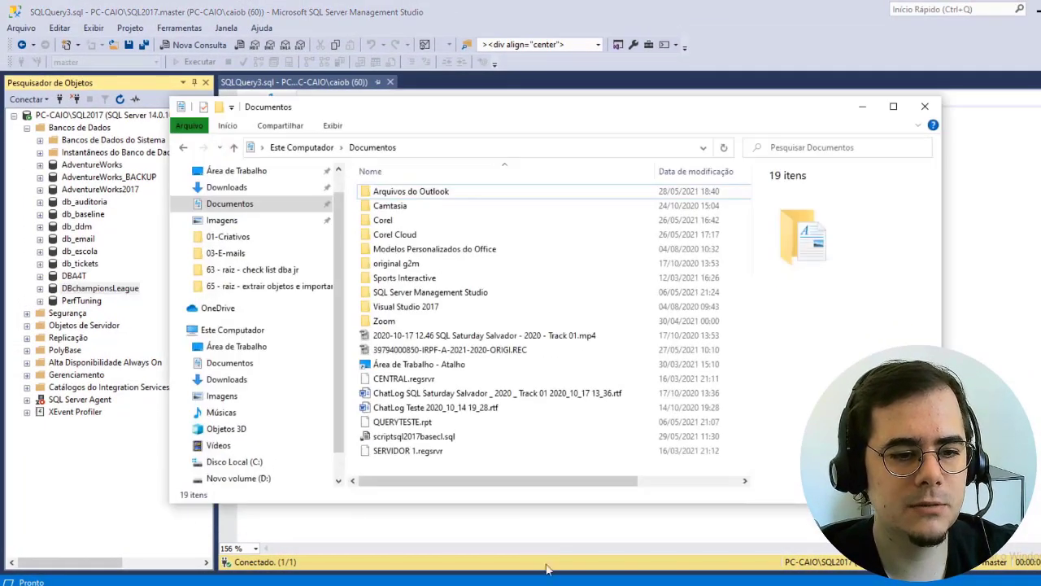
click(398, 438)
double_click(399, 437)
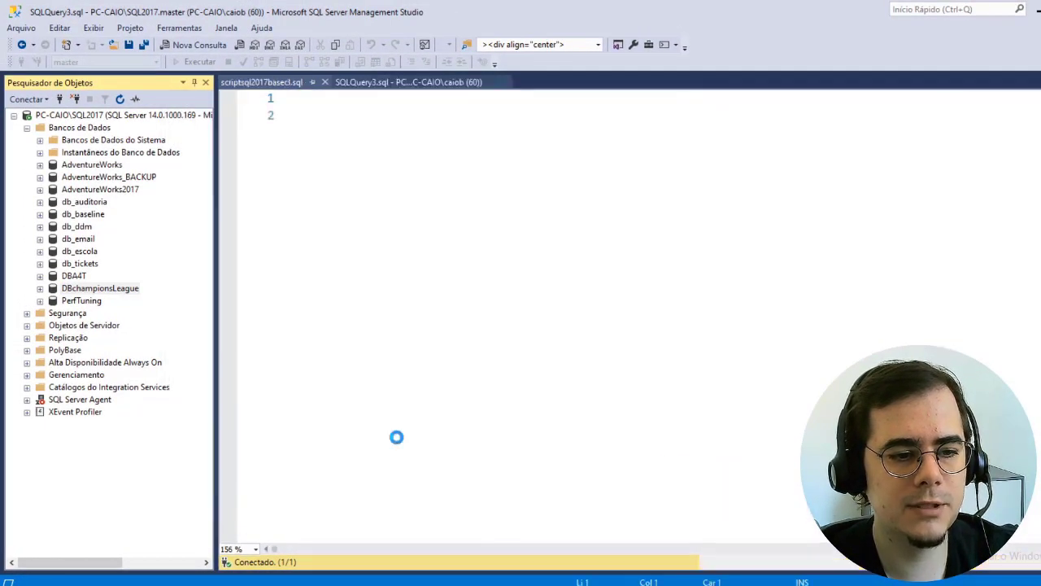
click(701, 137)
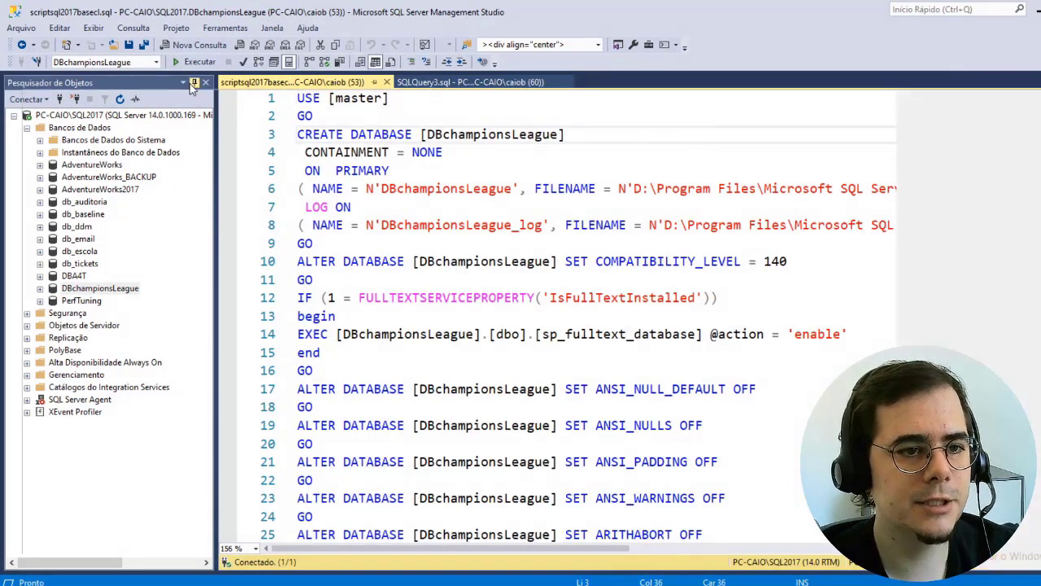
click(194, 82)
- Examine the script's CREATE DATABASE statement, its ALTER DATABASE settings and the USE DBchampionsLeague statement
drag(99, 134, 618, 429)
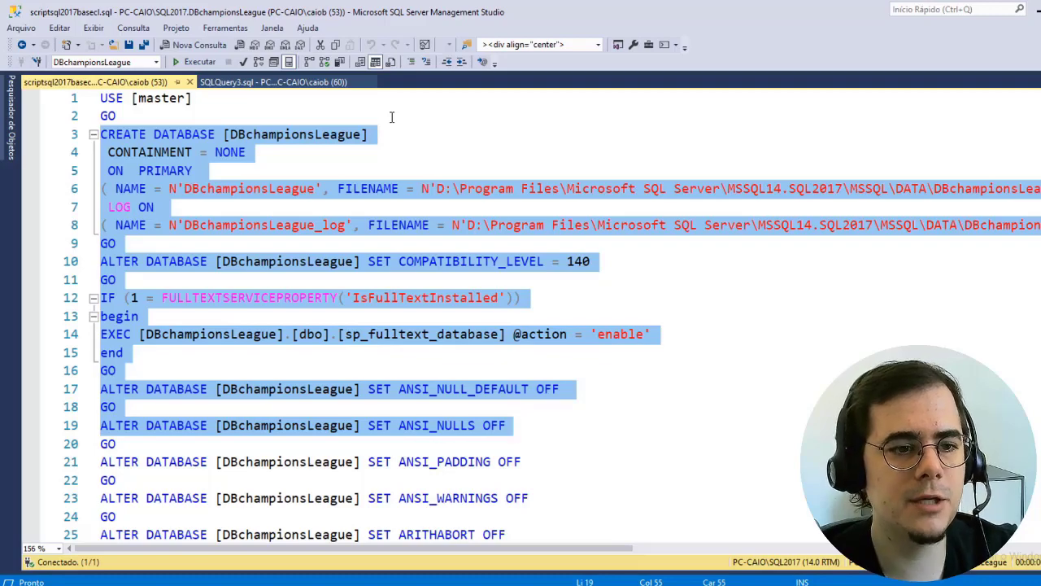
scroll(569, 235, down, 9)
scroll(479, 199, down, 14)
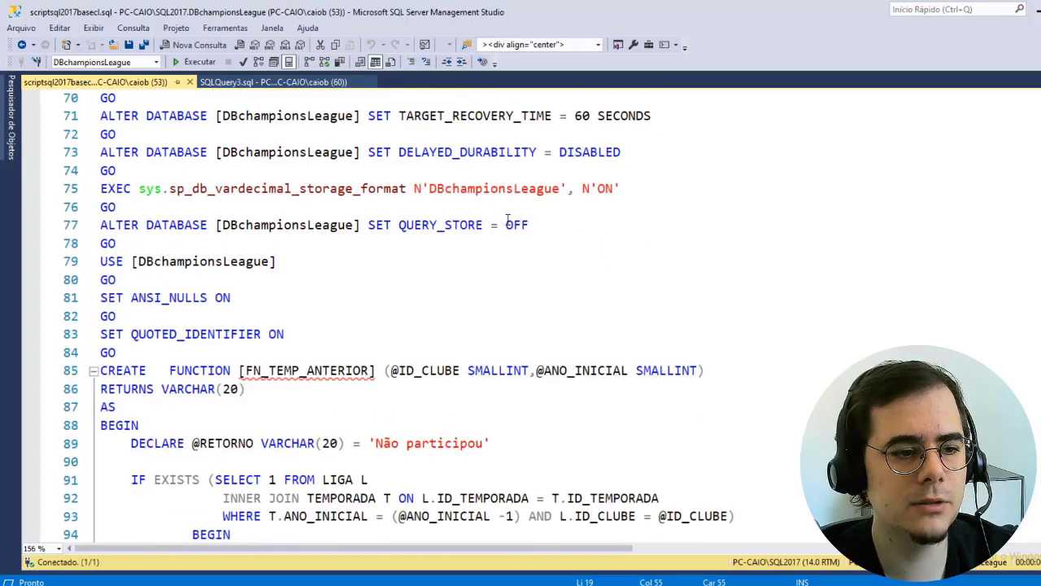
scroll(447, 225, down, 2)
shift+click(318, 230)
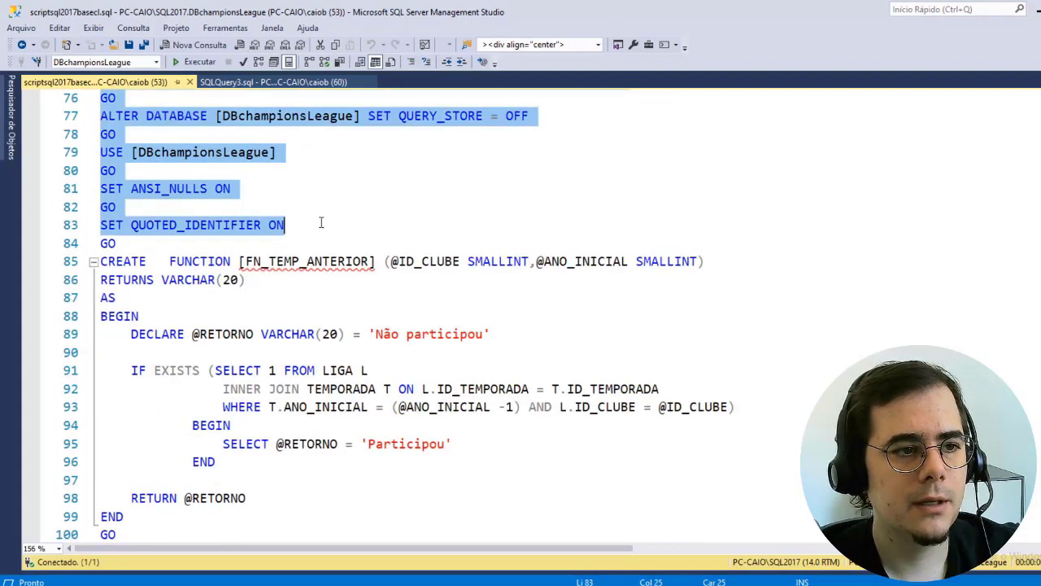
click(268, 153)
drag(127, 139, 135, 167)
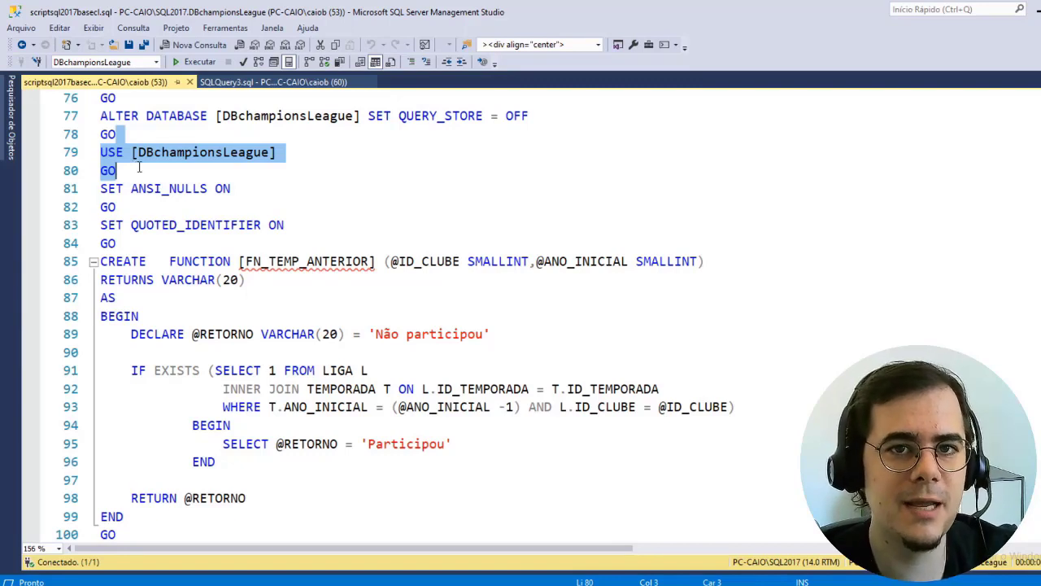
click(232, 171)
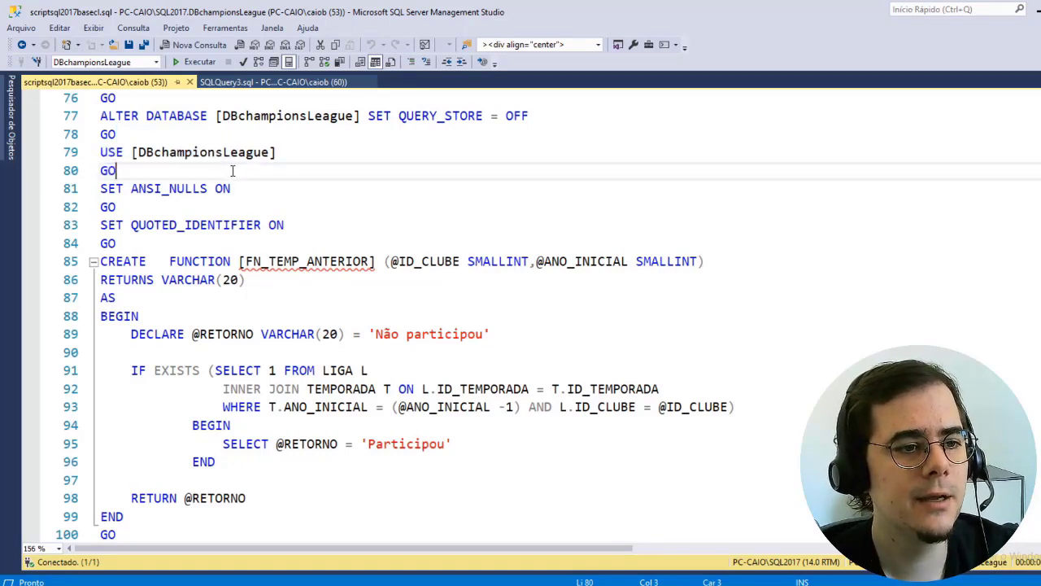
- Examine the statements that create the FN_TEMP_ANTERIOR function and the Temporada table
scroll(355, 179, down, 2)
click(196, 134)
drag(196, 135, 322, 439)
scroll(342, 374, down, 7)
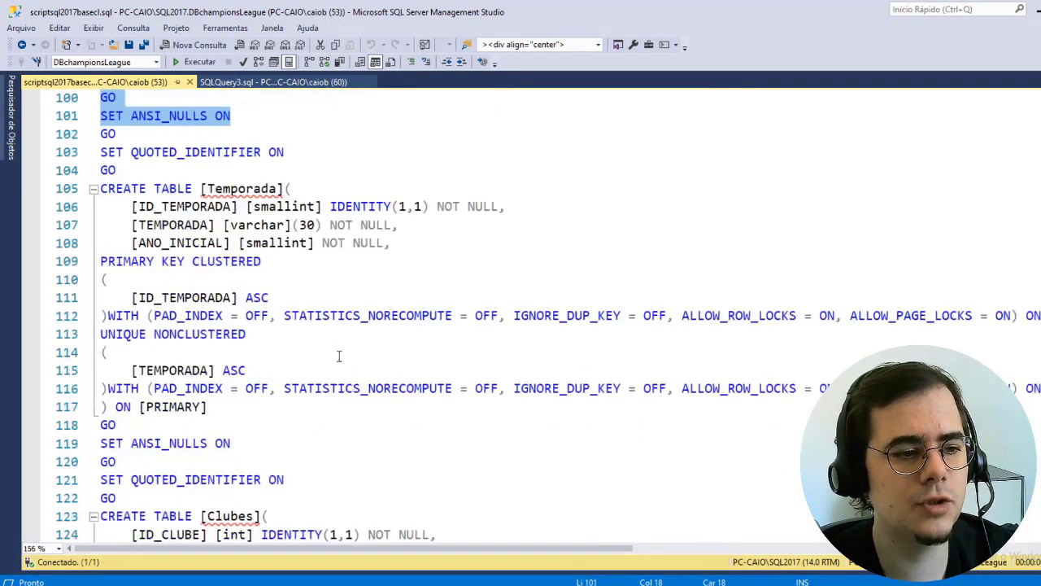
drag(344, 116, 379, 302)
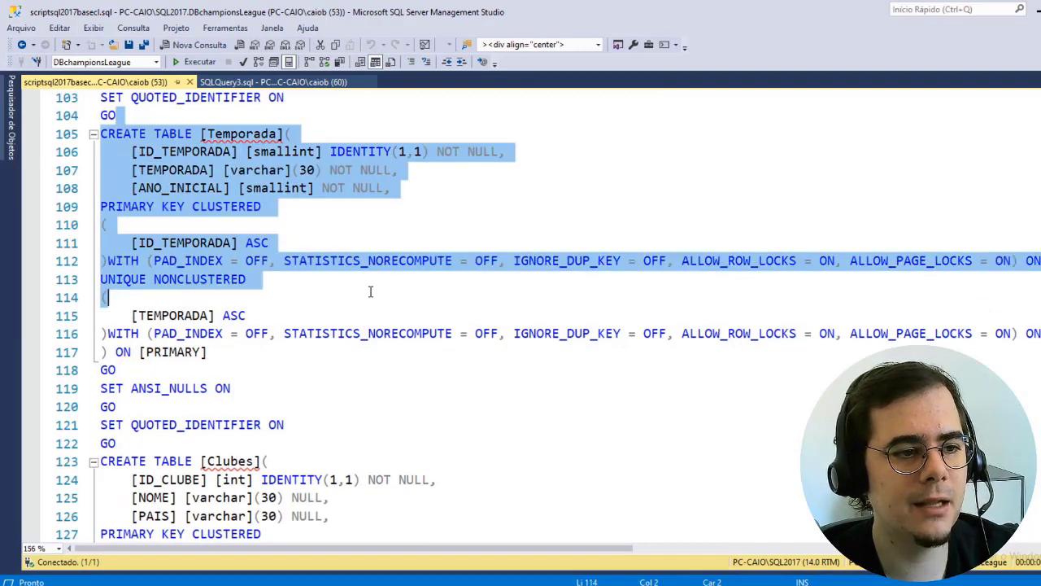
- Examine the rest of the script, including the Clubes table, the FN_TB_CLUBES_LIGA function, the VW_TEMPORADA view and the foreign key constraints
scroll(326, 281, down, 2)
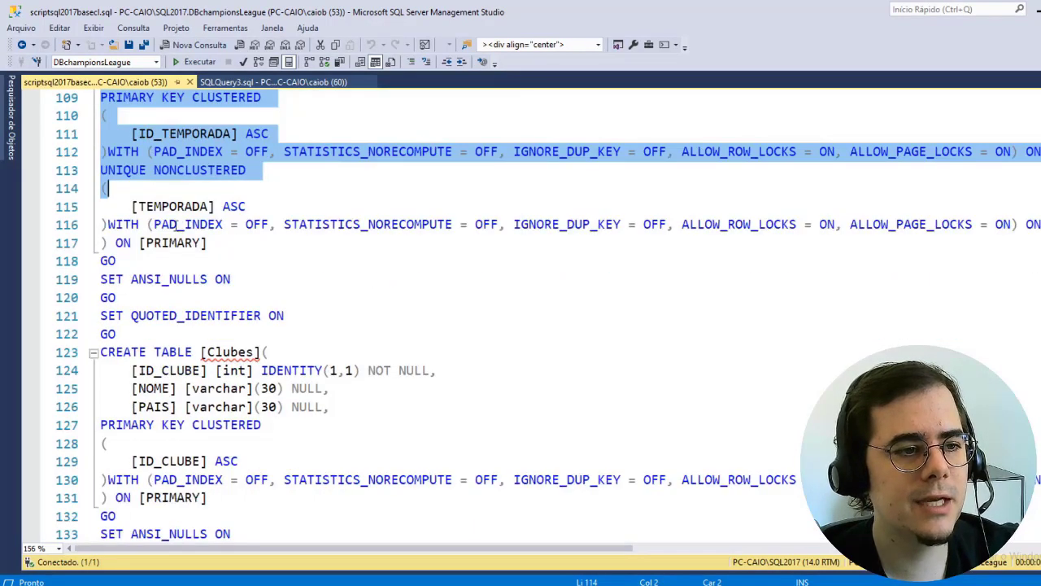
scroll(282, 248, down, 2)
click(316, 225)
drag(316, 226, 377, 334)
scroll(377, 329, down, 10)
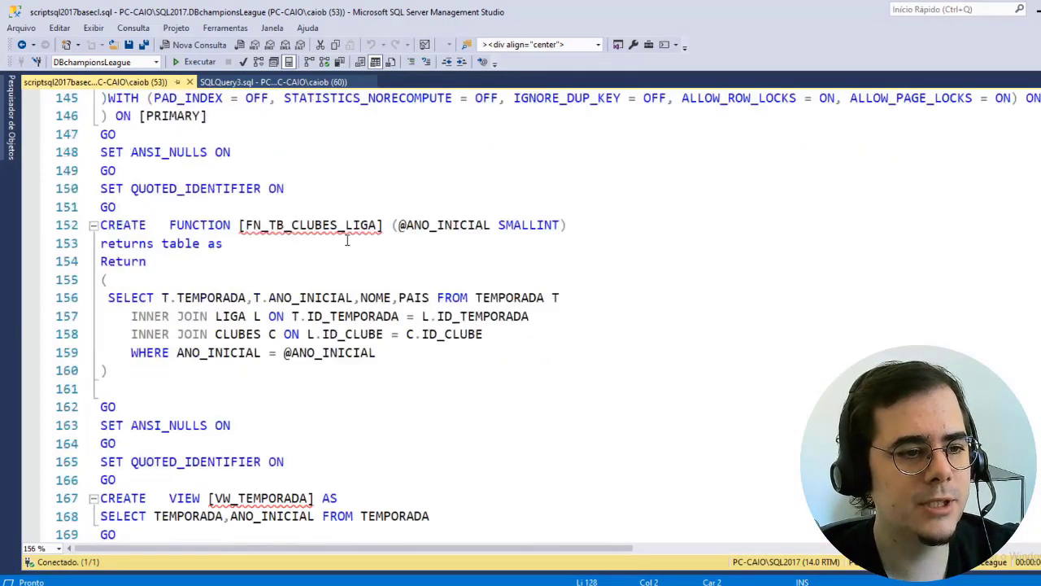
scroll(332, 151, down, 8)
scroll(332, 152, down, 11)
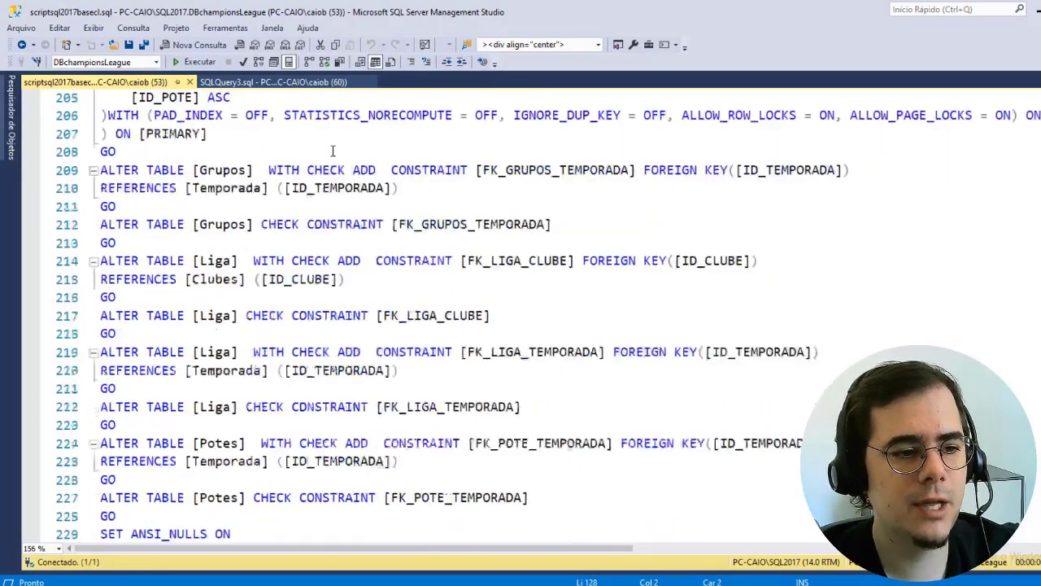
scroll(332, 151, down, 5)
scroll(322, 257, down, 15)
scroll(322, 257, down, 18)
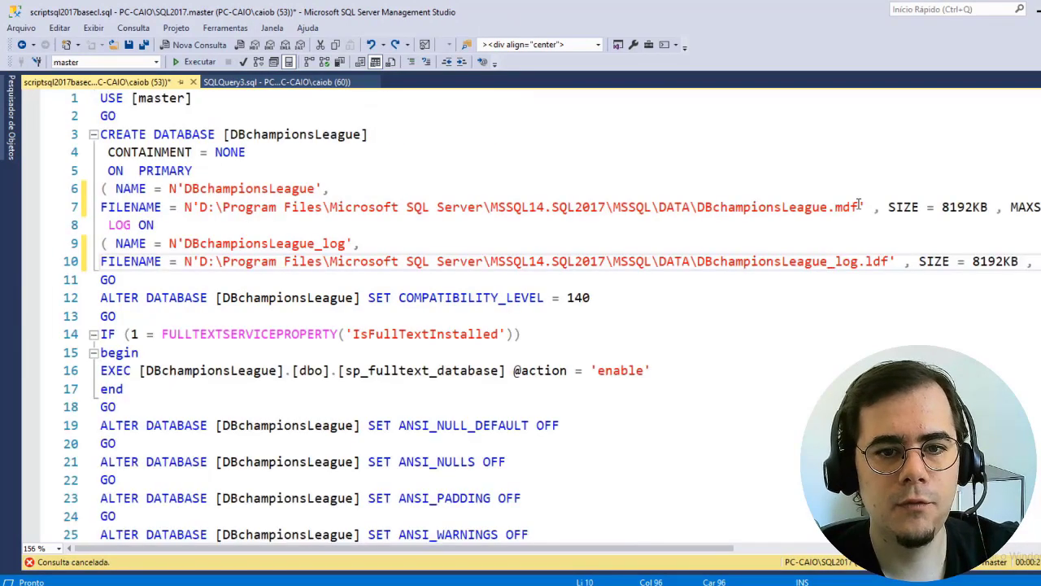
- Replace every occurrence of DBchampionsLeague in the script with DBCL
key(Up)
key(Up)
key(Up)
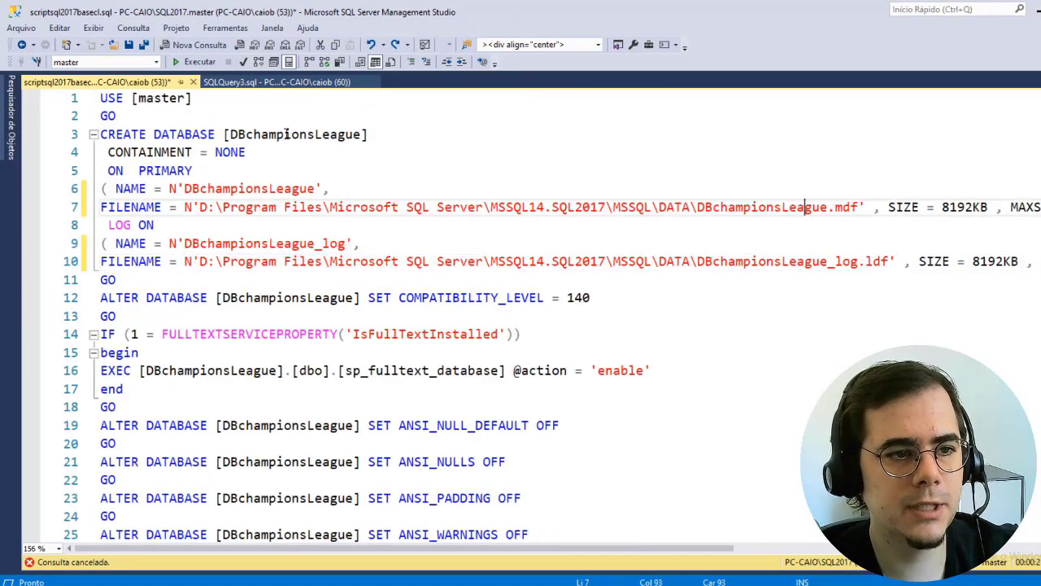
drag(231, 134, 361, 136)
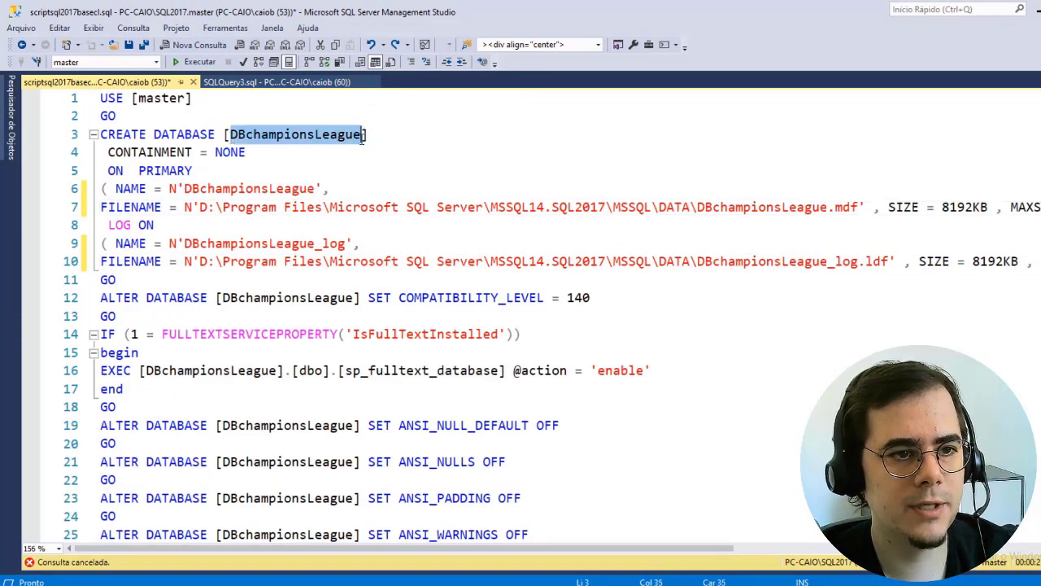
key(ctrl+f)
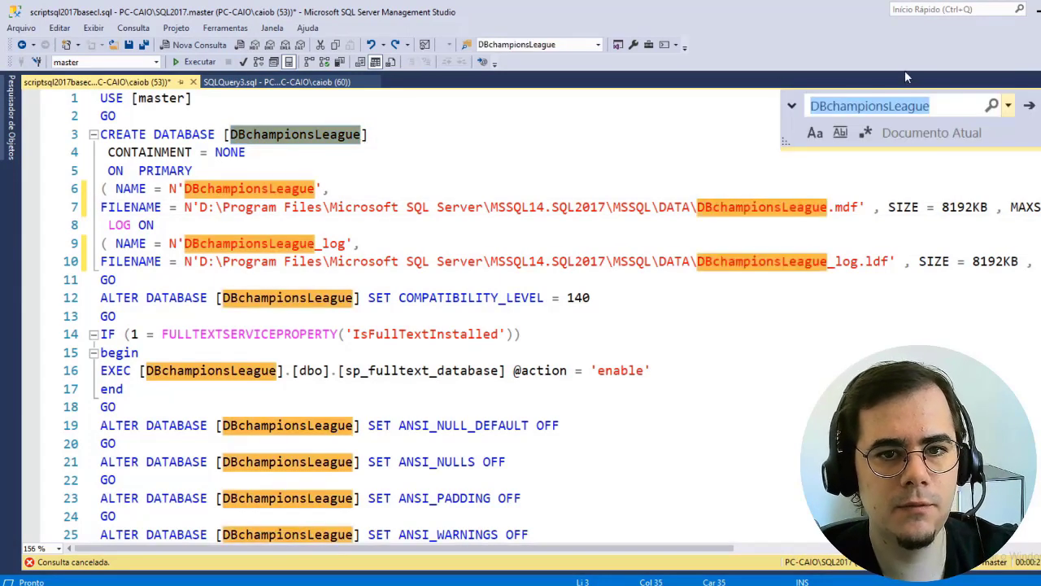
click(792, 109)
click(850, 133)
text(DB)
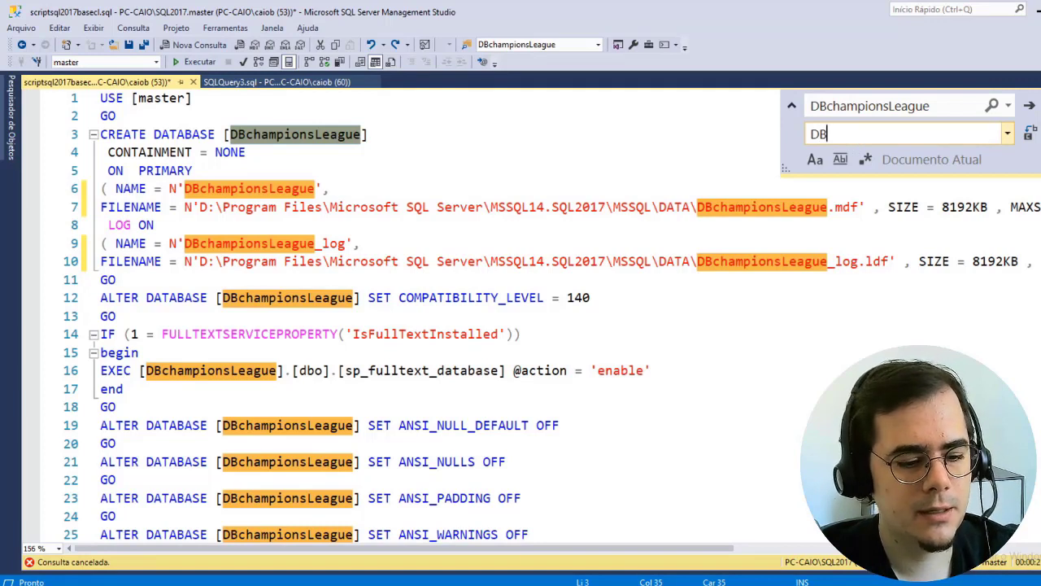
text(CL)
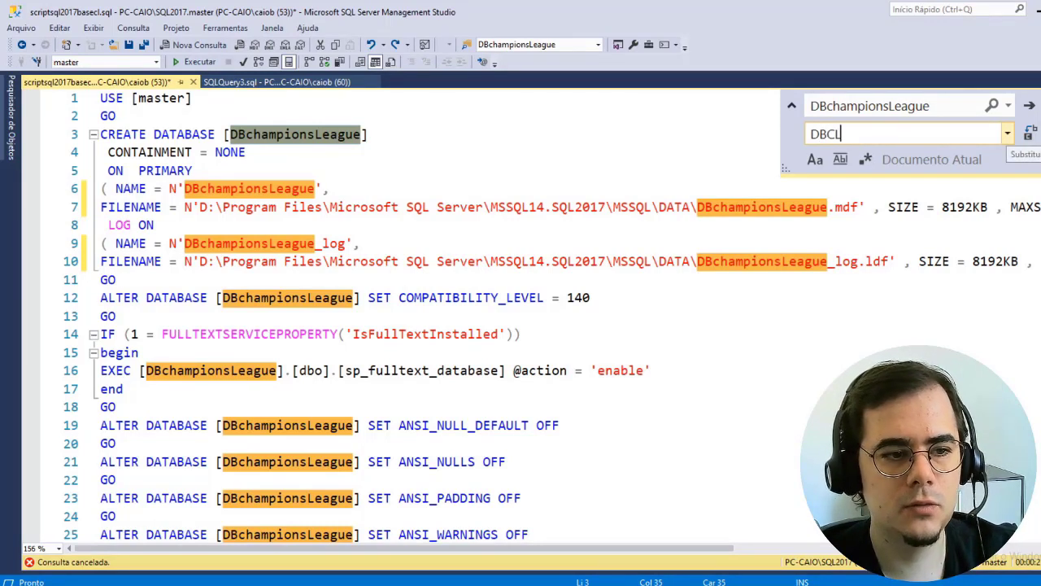
click(1032, 134)
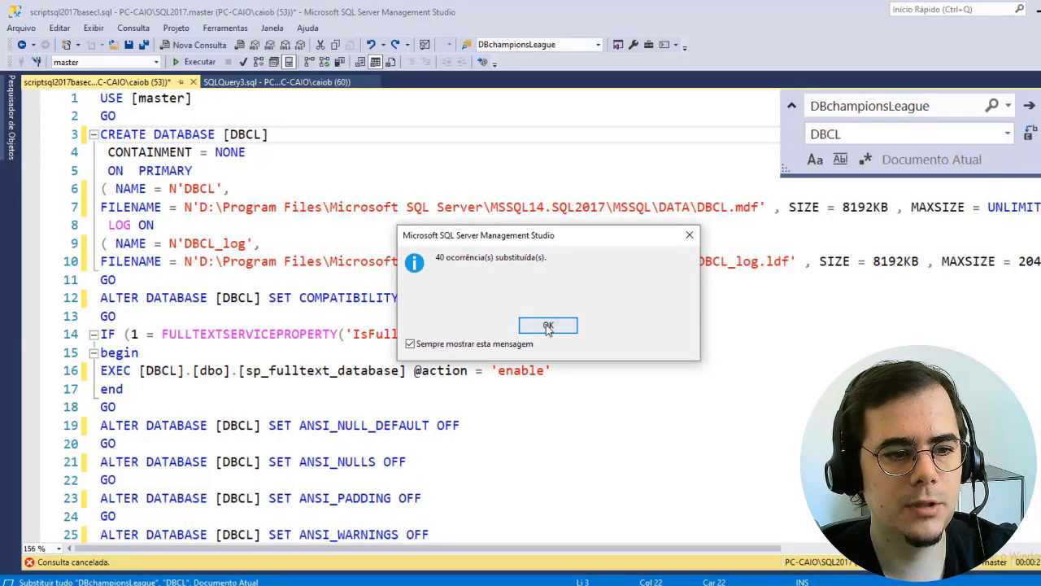
click(548, 326)
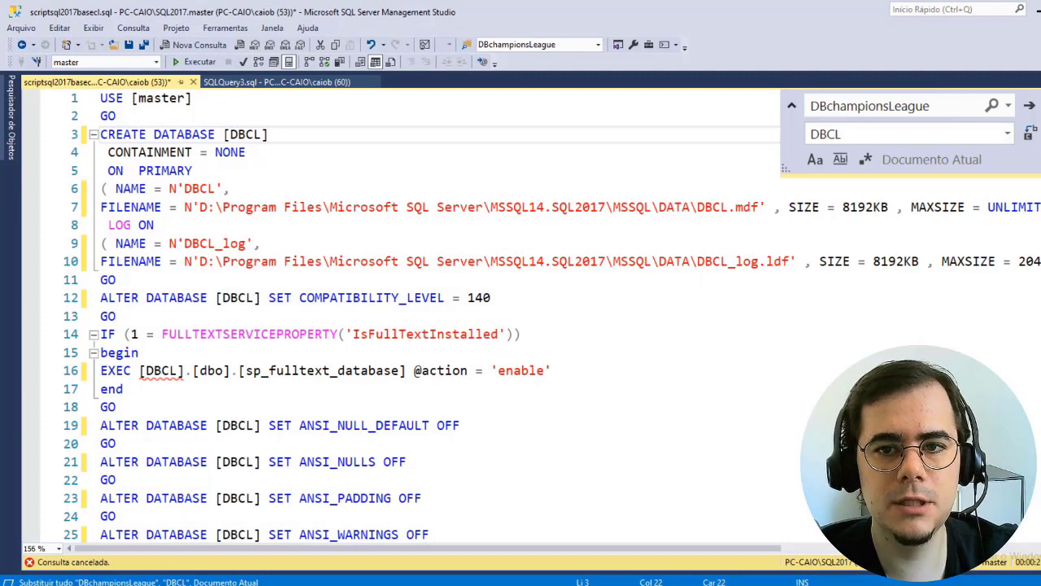
key(Escape)
- Execute the script to create the DBCL database and refresh the Databases node in Object Explorer
click(537, 136)
key(F5)
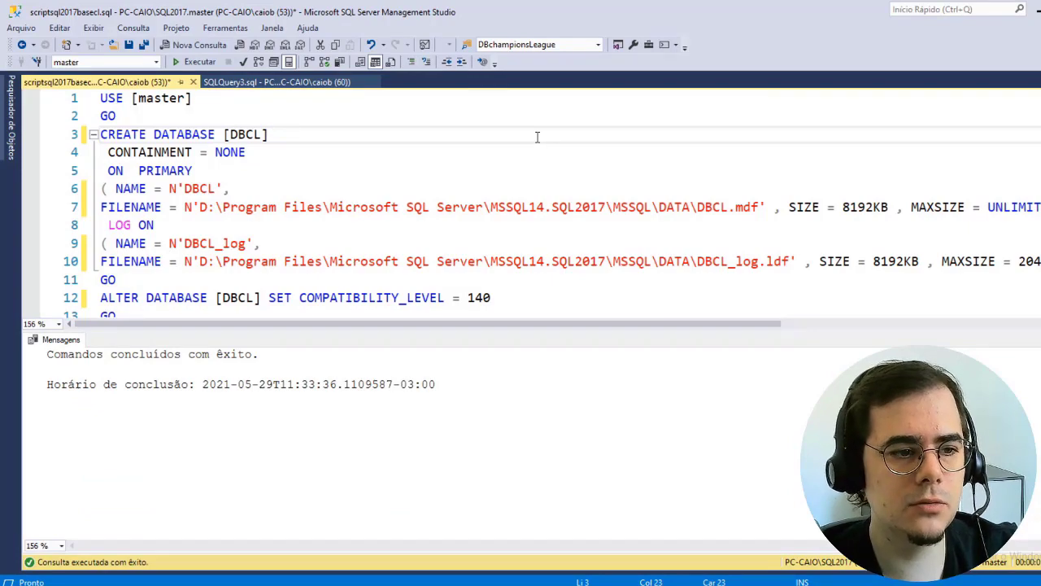
click(11, 114)
click(241, 82)
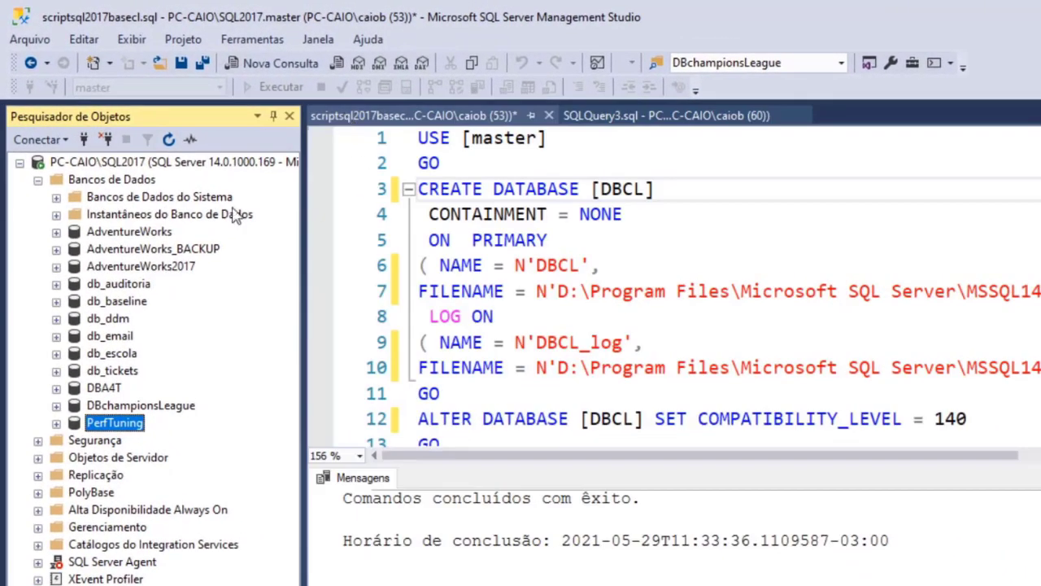
click(105, 181)
key(F5)
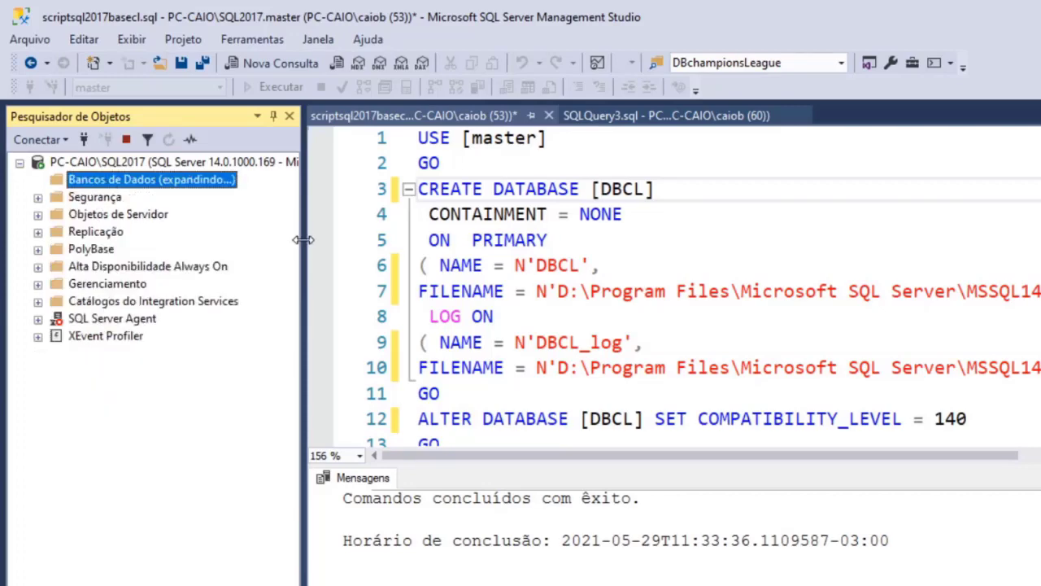
- Inspect the tables, stored procedures and views of the DBCL database in Object Explorer
click(100, 422)
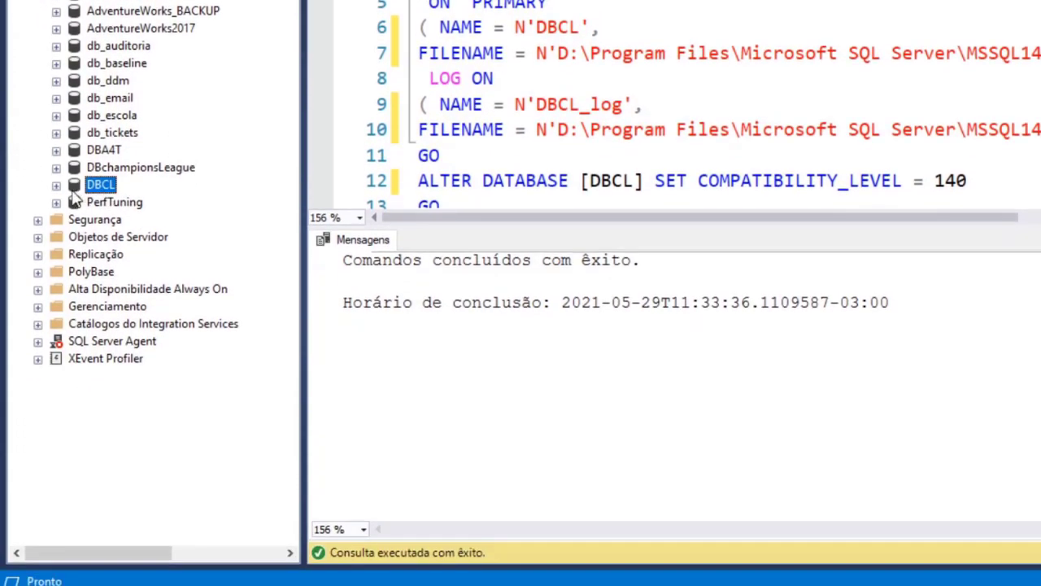
click(55, 248)
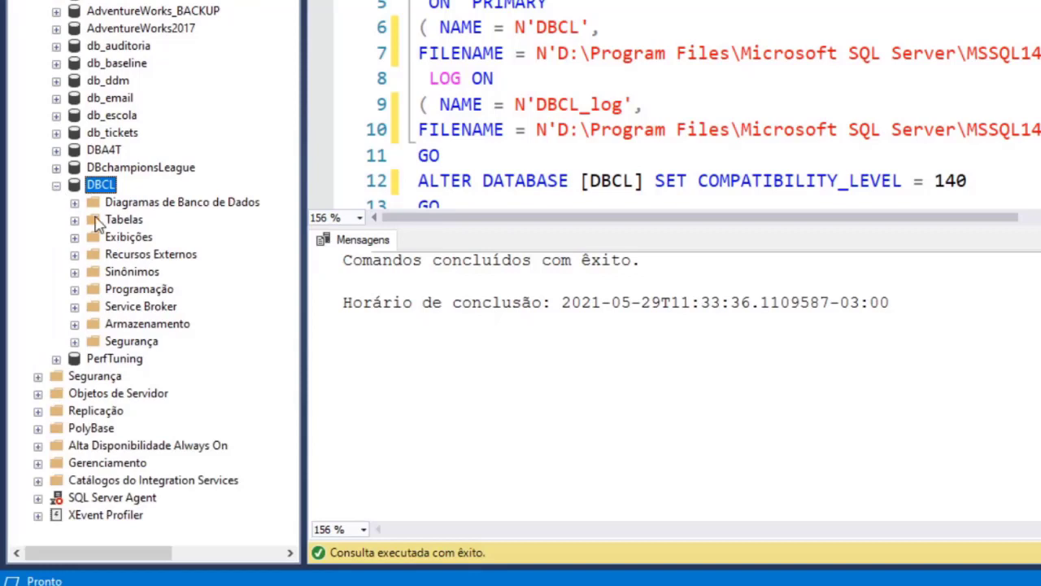
click(75, 220)
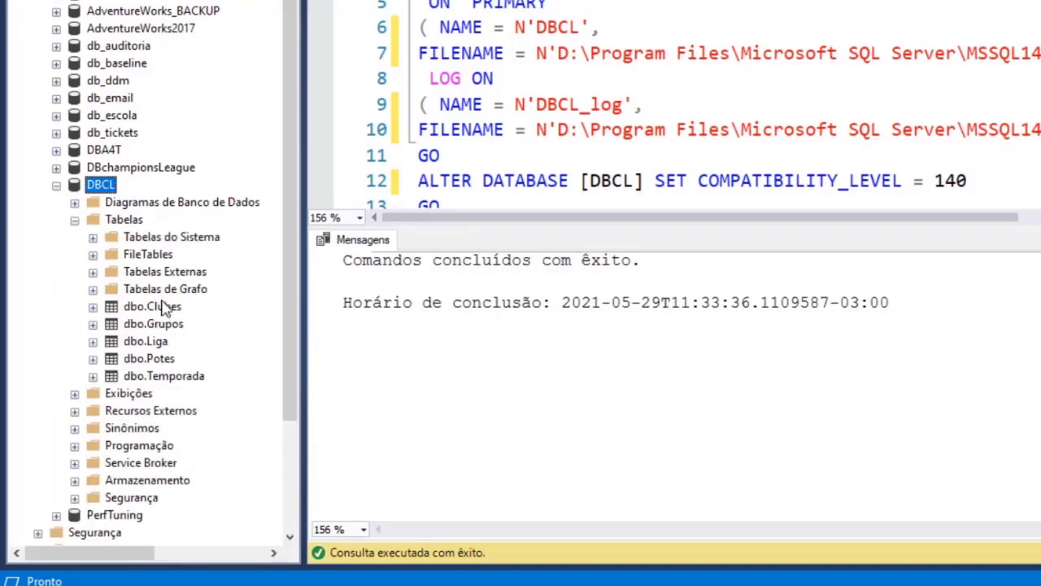
click(75, 219)
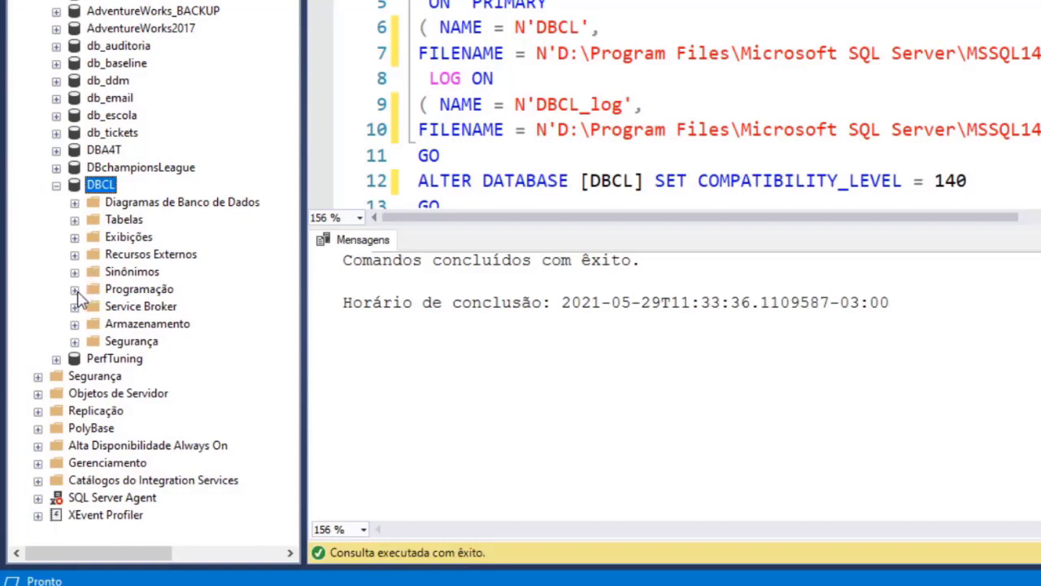
click(75, 289)
click(92, 307)
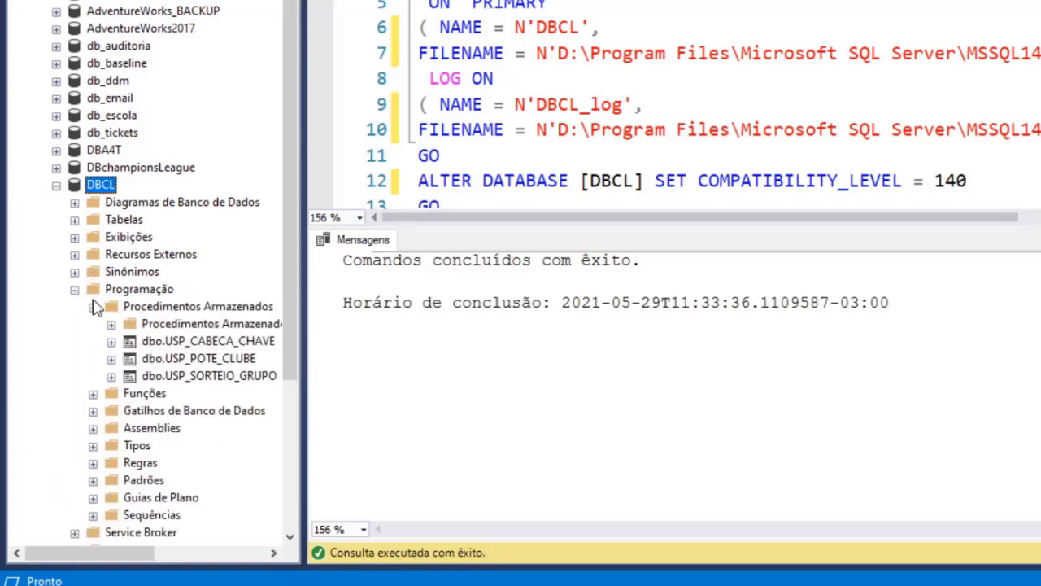
click(92, 306)
click(74, 237)
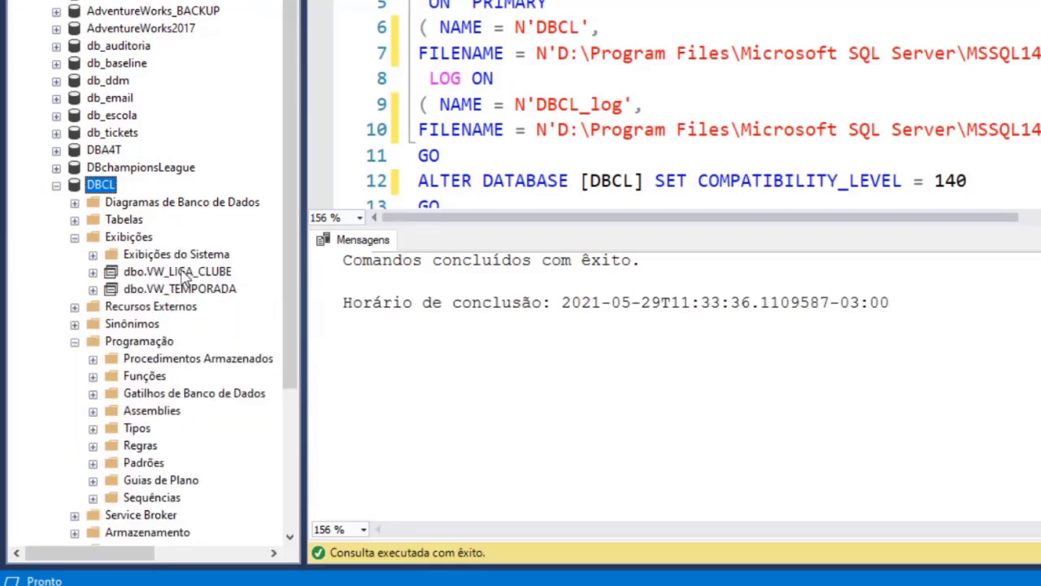
click(74, 237)
- Query the top 1000 rows of DBCL's dbo.Clubes table to check for data, and close that query
click(75, 219)
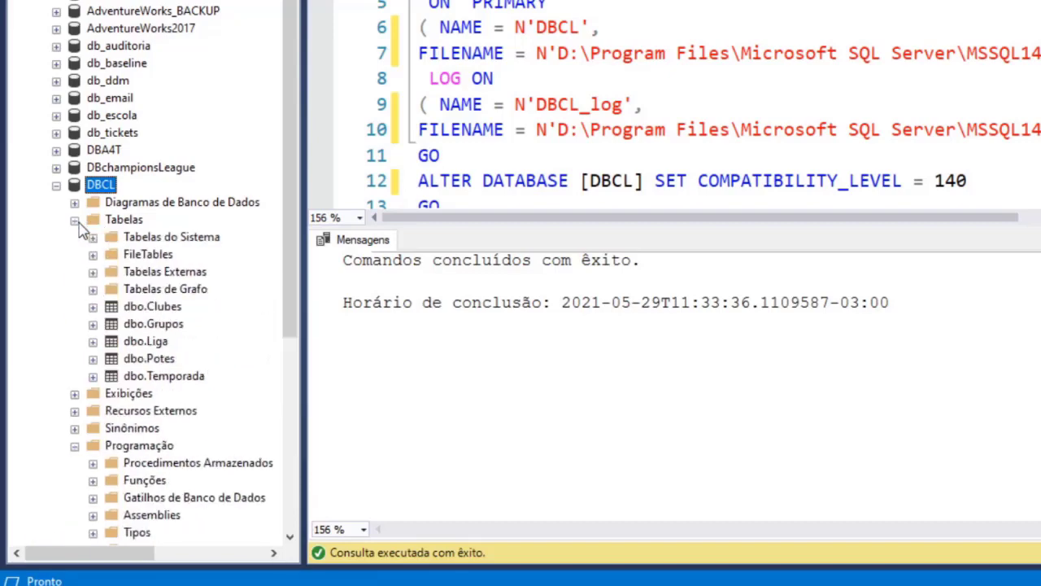
right_click(177, 309)
mouse_move(399, 228)
right_click(177, 307)
right_click(177, 307)
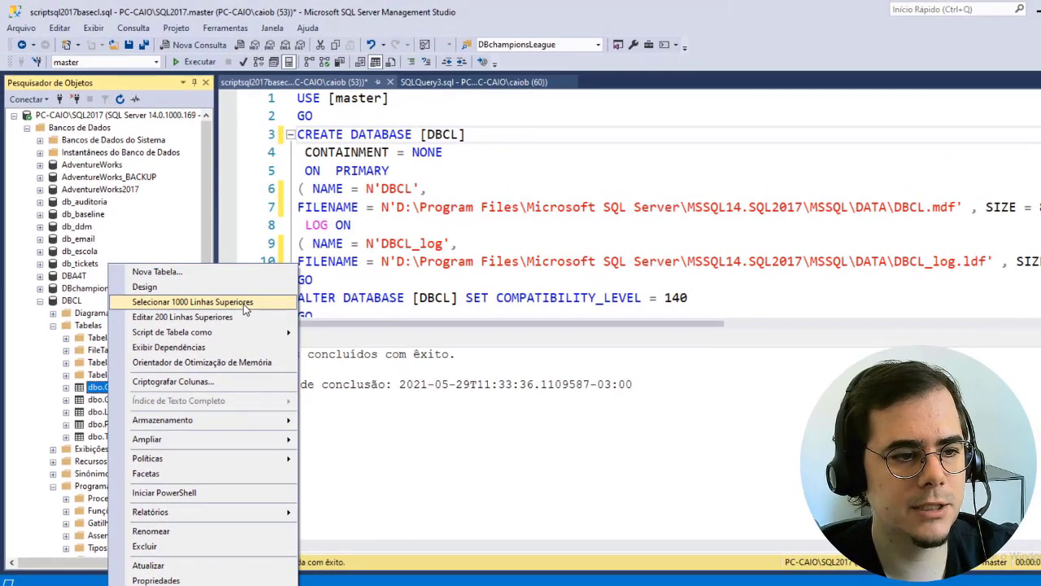
click(321, 202)
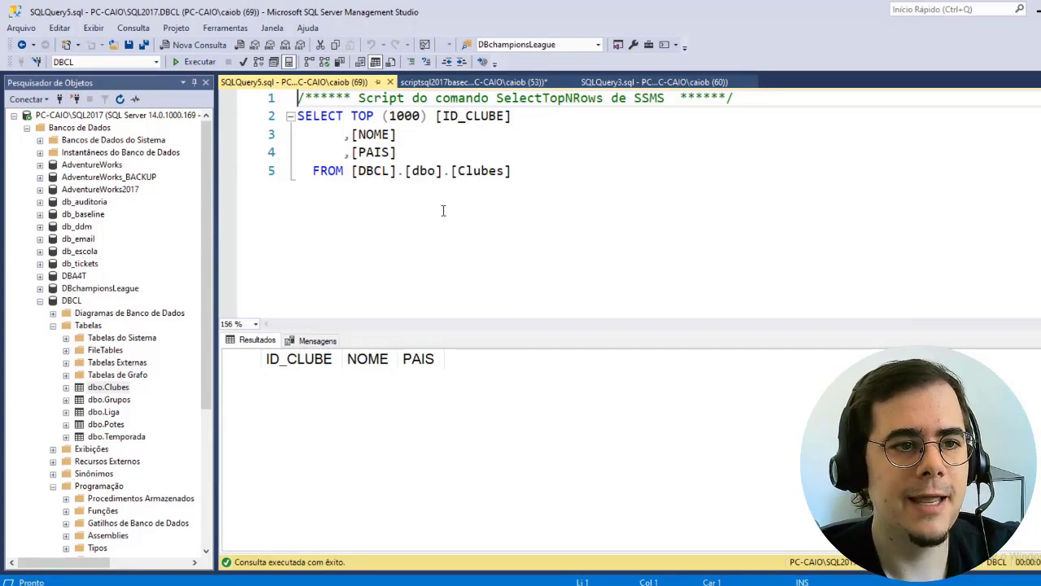
click(390, 82)
- Close the scriptsql2017basecl.sql query and collapse the DBCL database in Object Explorer
click(435, 207)
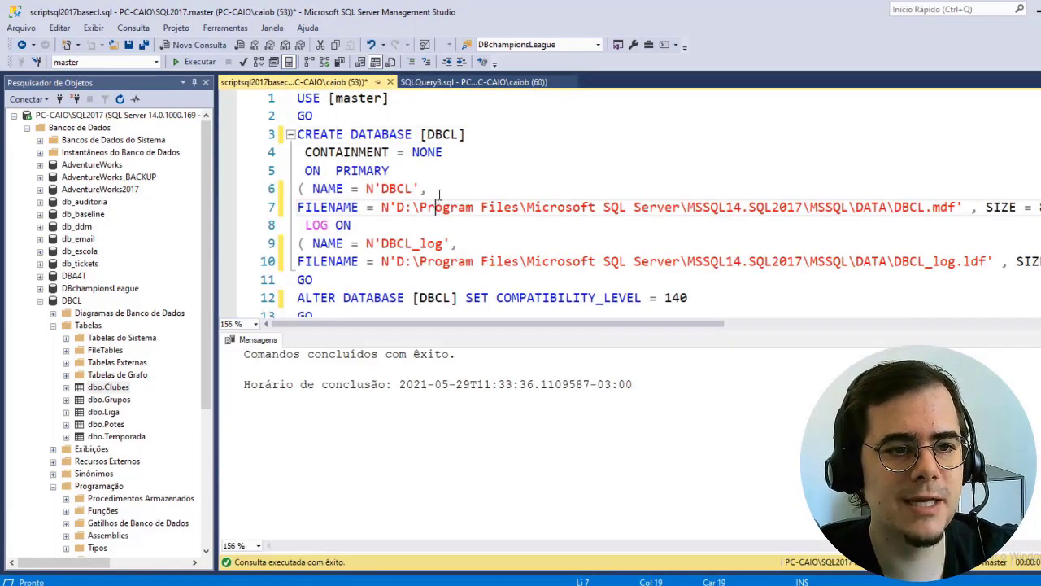
click(390, 83)
click(599, 383)
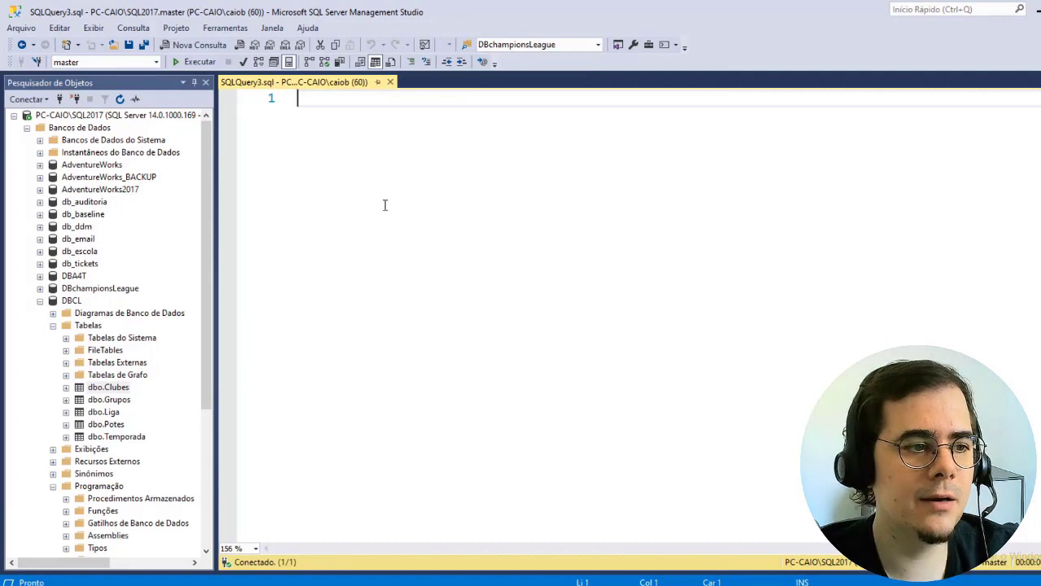
click(40, 300)
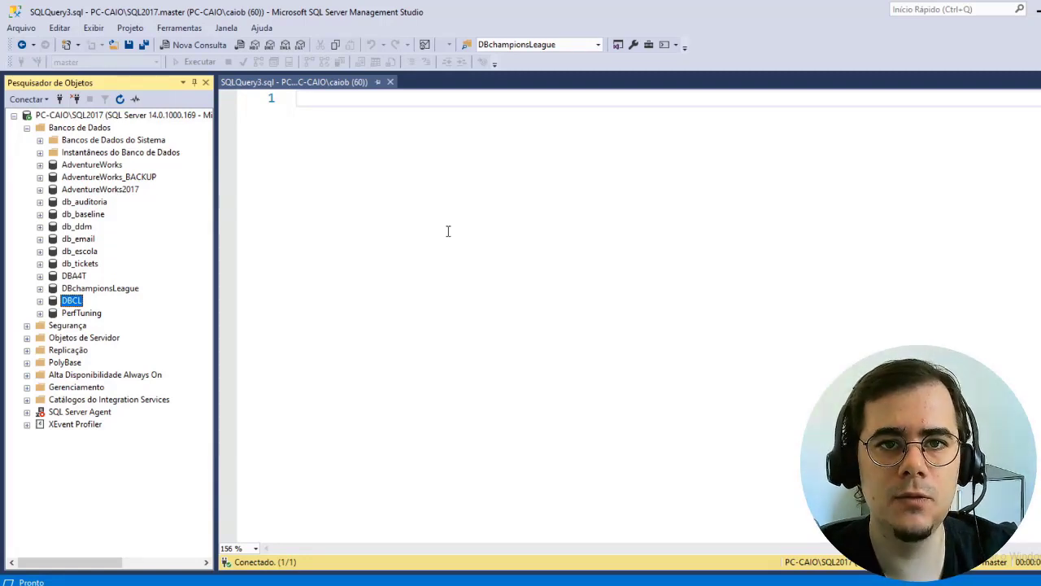
- Connect Object Explorer to the SQL2008R2 database engine instance as an additional server
click(459, 278)
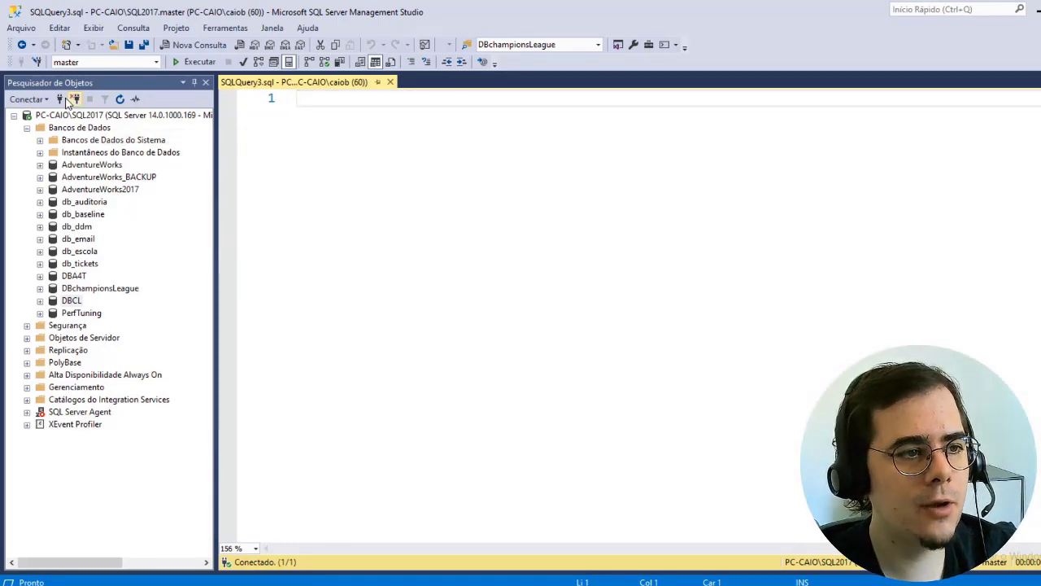
click(60, 98)
click(698, 218)
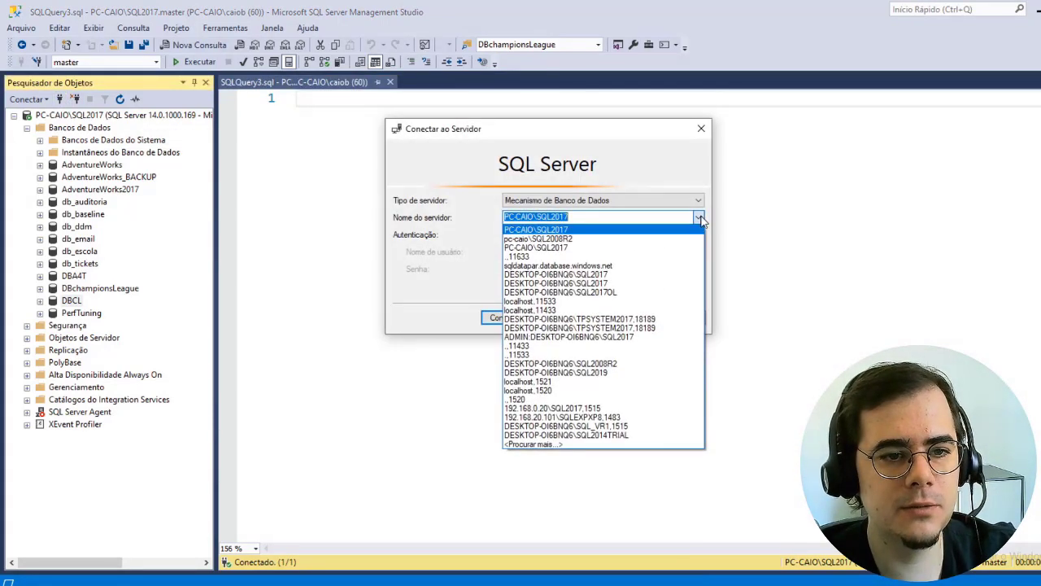
click(659, 240)
click(506, 317)
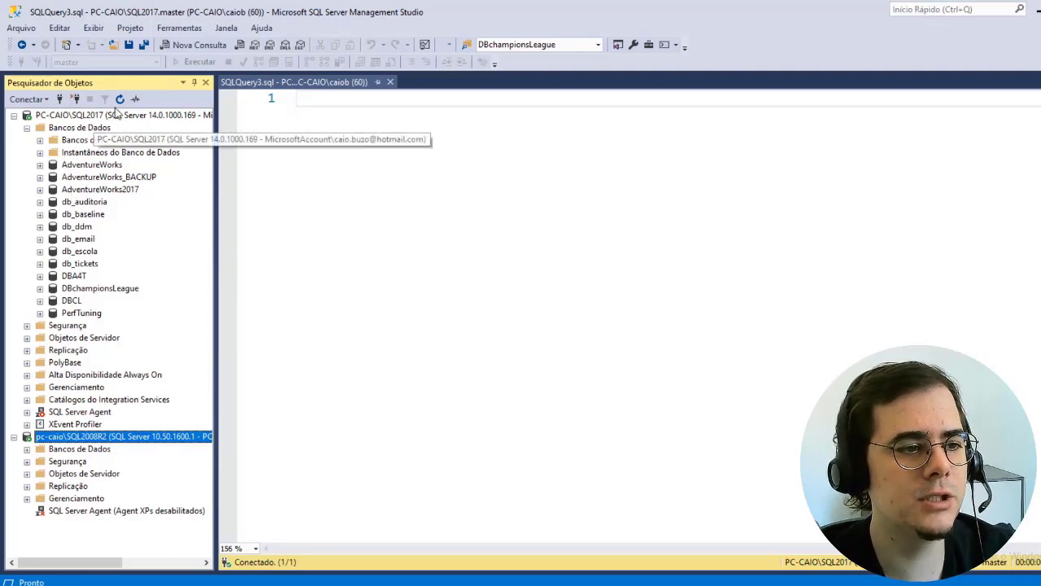
- Start the data import wizard for the DBchampionsLeague database on the SQL2017 instance and continue past its welcome page
right_click(98, 289)
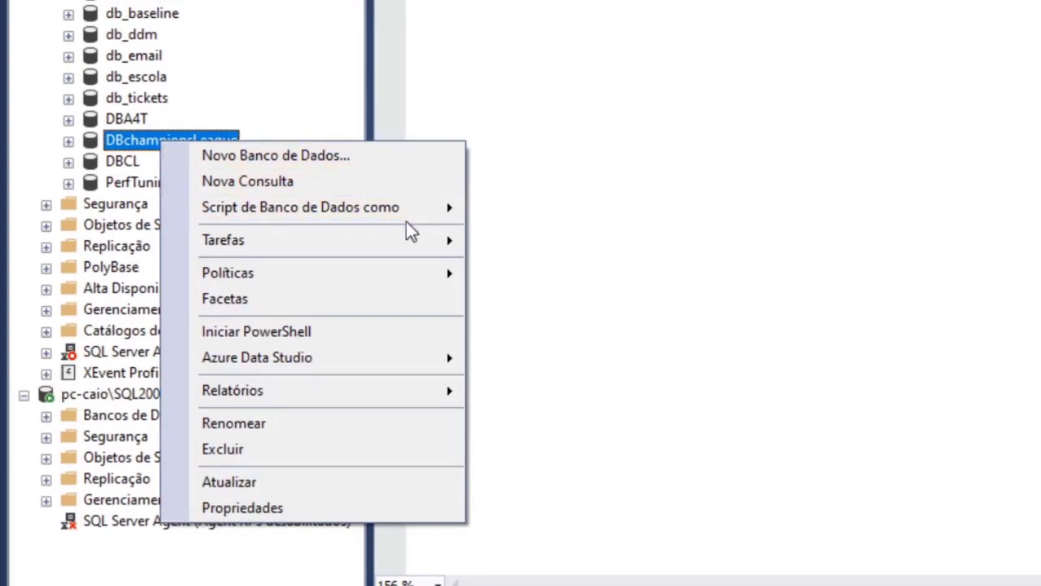
mouse_move(417, 239)
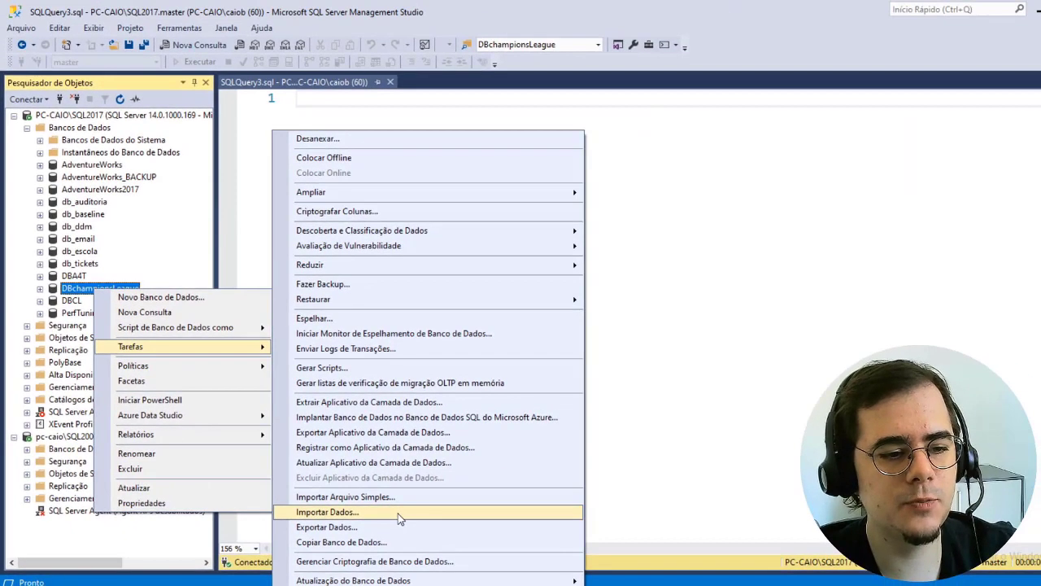
click(398, 514)
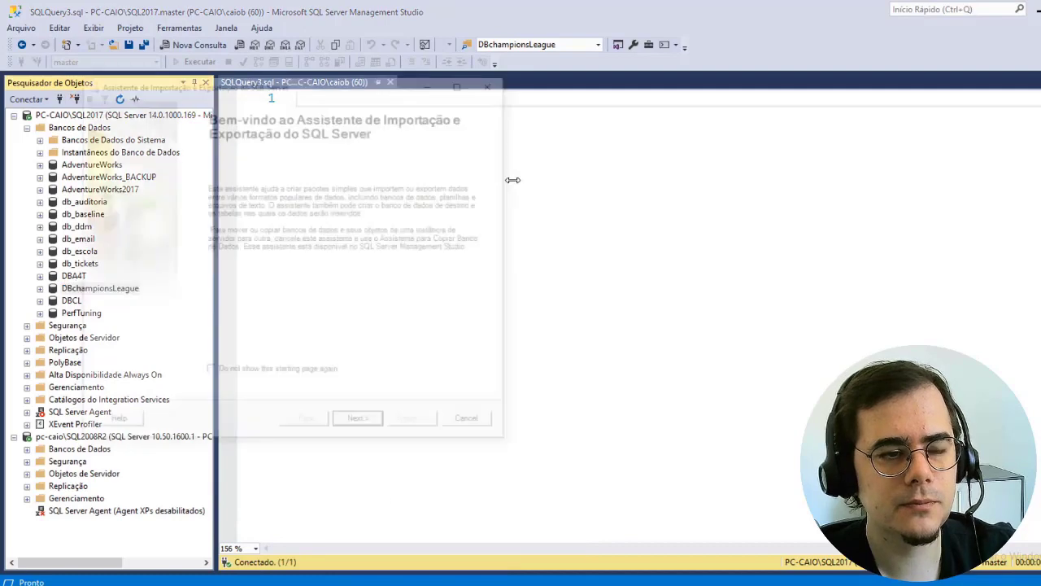
drag(295, 88, 442, 75)
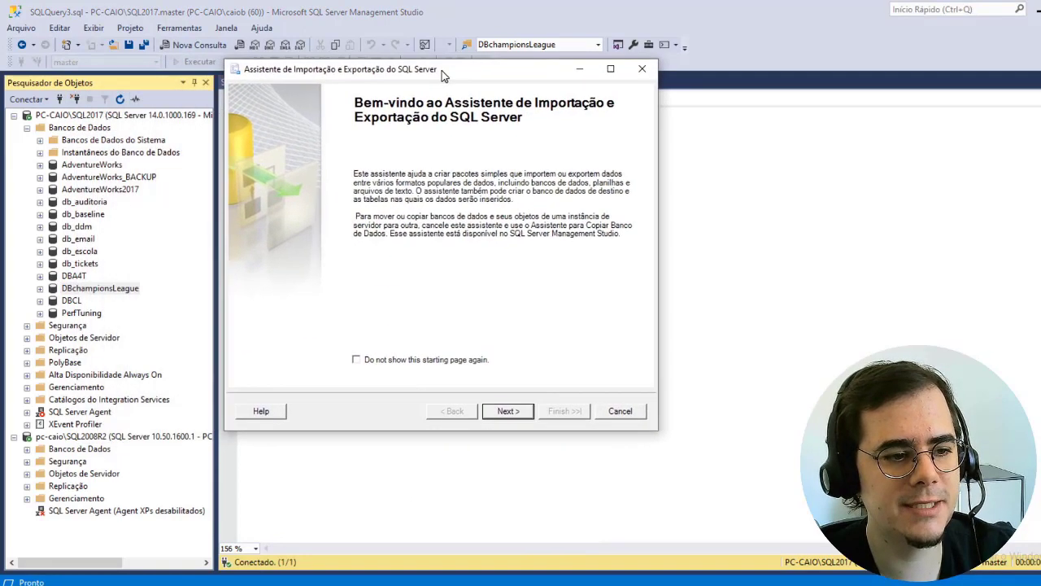
click(512, 411)
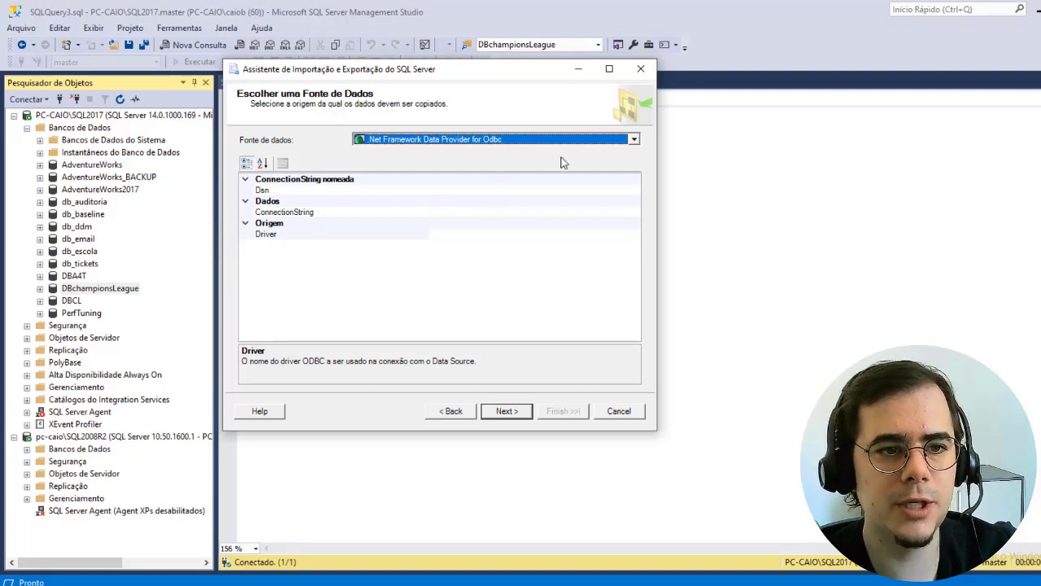
- Choose Microsoft OLE DB Provider for SQL Server as the import's data source
click(633, 140)
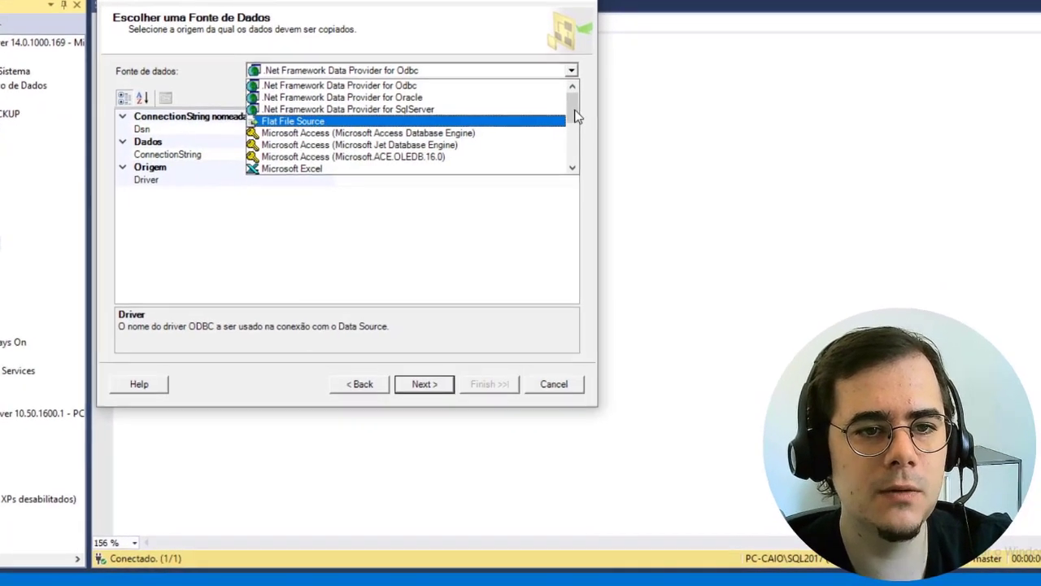
drag(639, 177, 637, 191)
drag(575, 130, 575, 144)
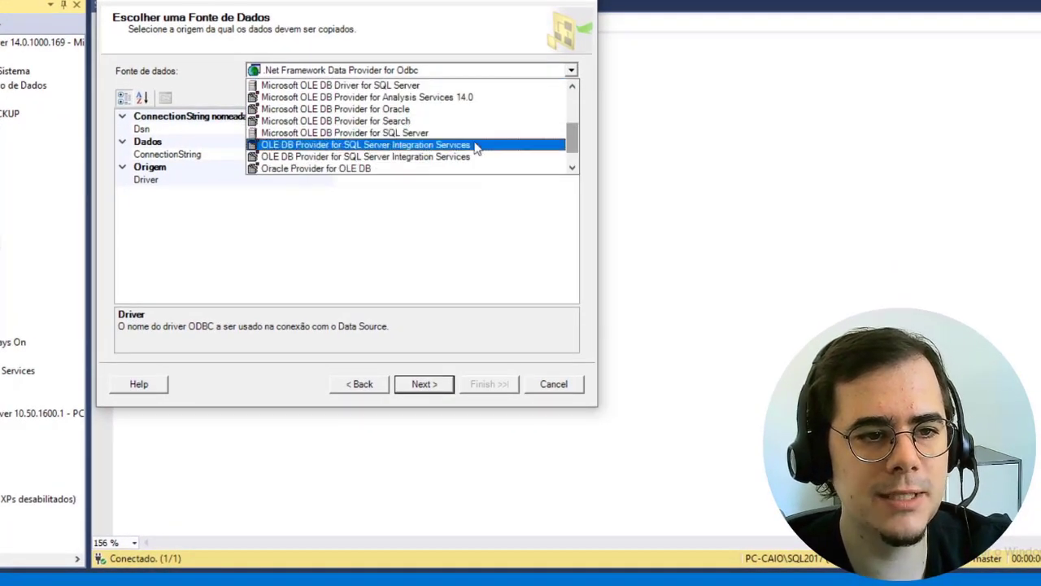
click(449, 134)
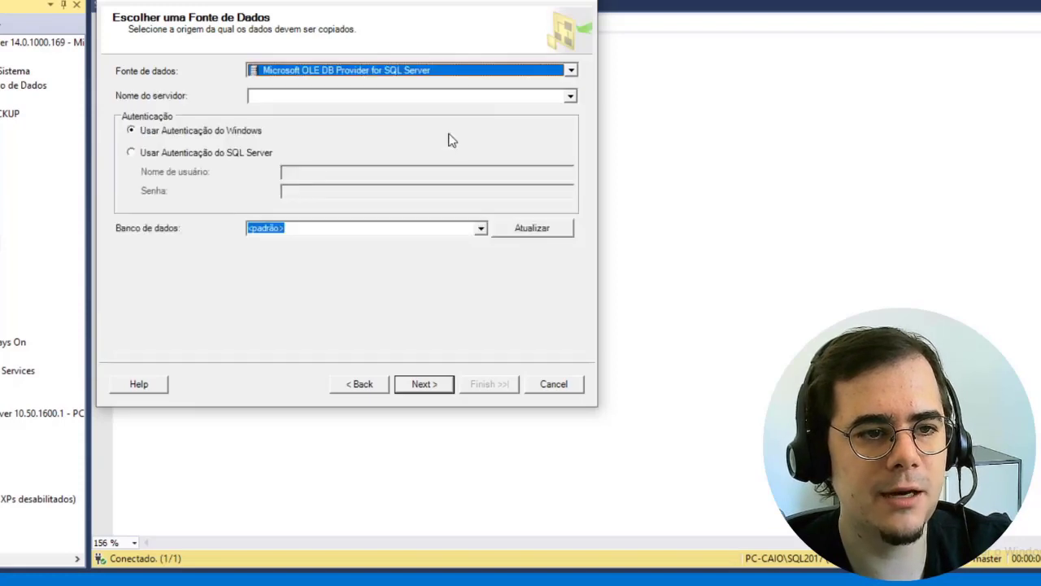
- Set the source server to the SQL2017 instance and its database to DBchampionsLeague, and continue to the destination
click(569, 97)
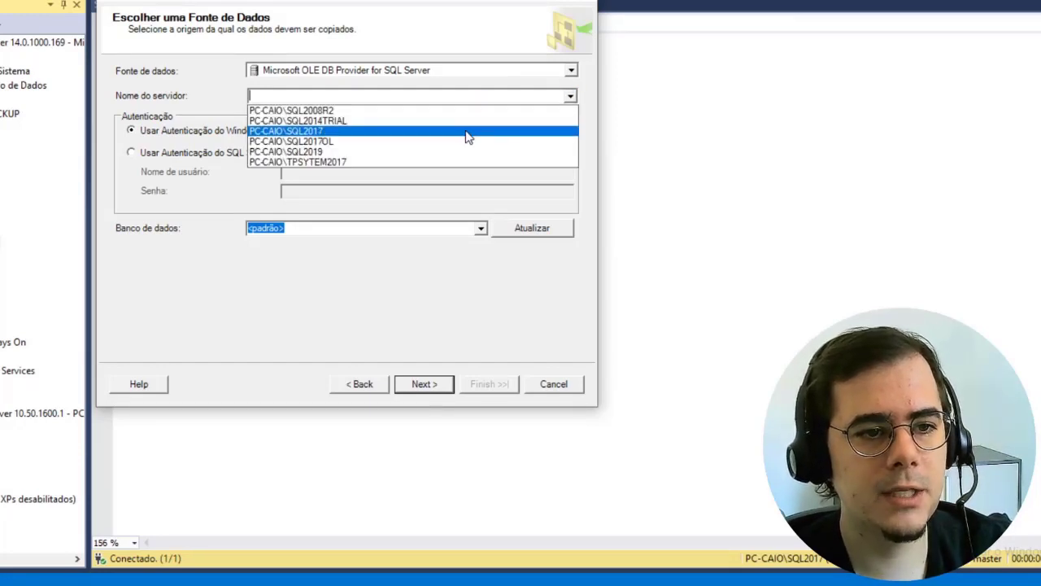
click(467, 132)
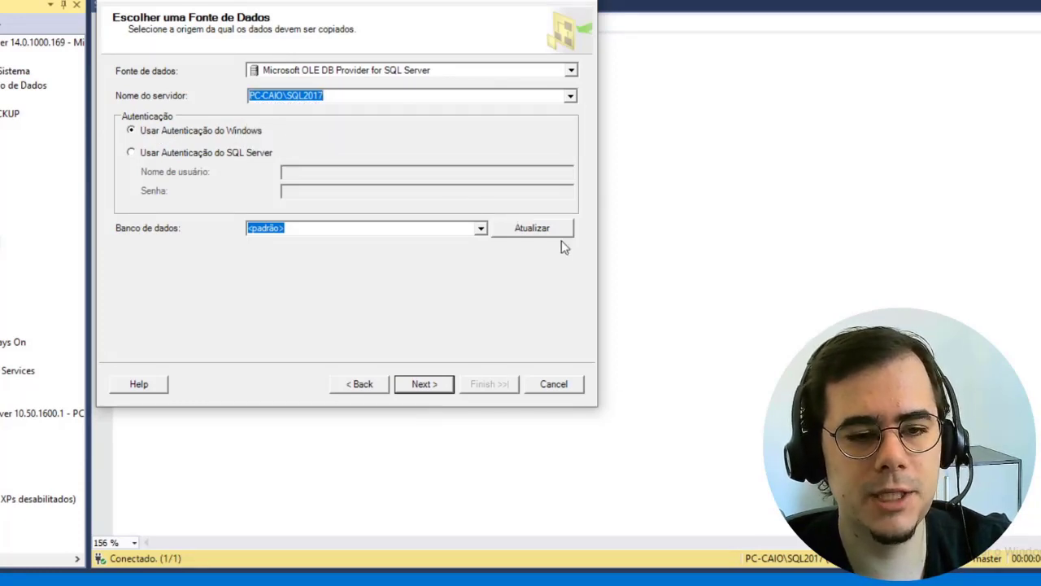
click(523, 230)
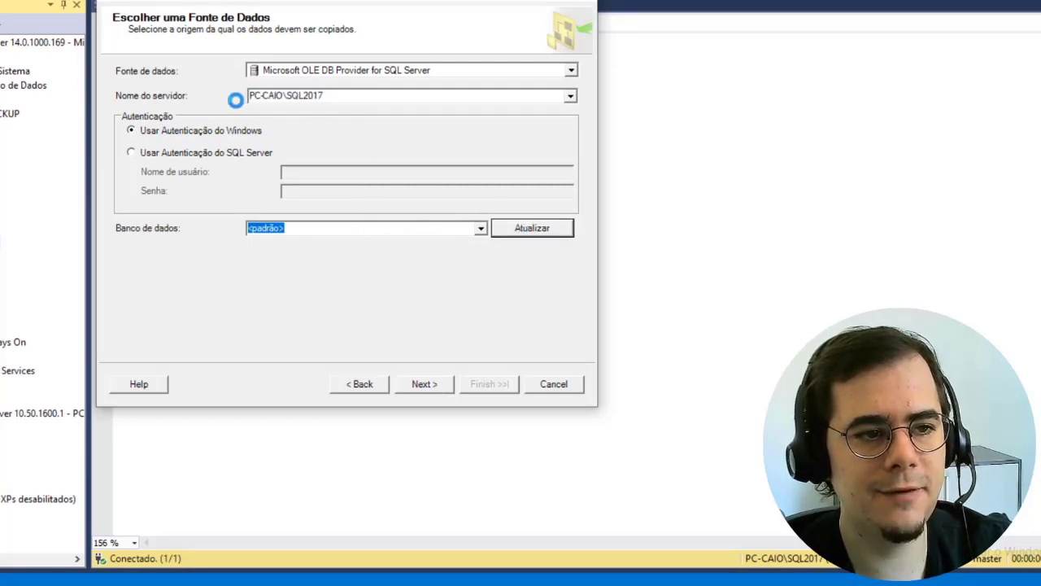
click(480, 231)
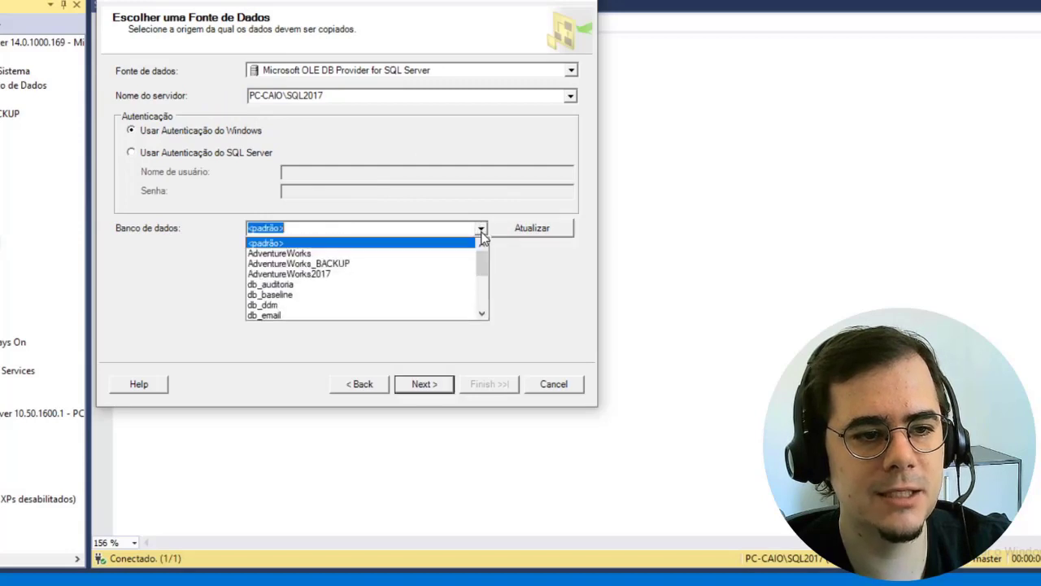
drag(486, 277, 486, 299)
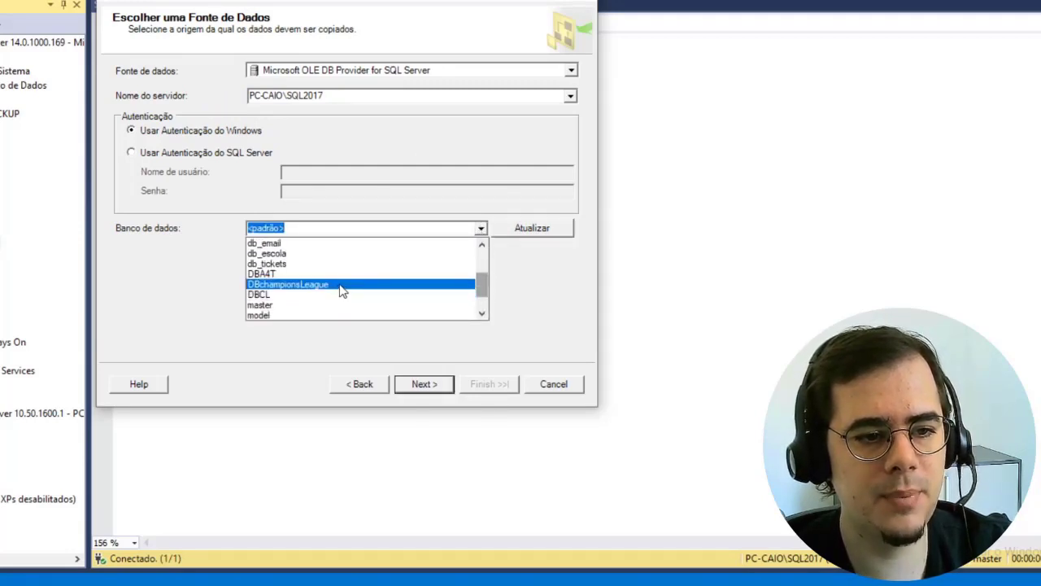
click(341, 285)
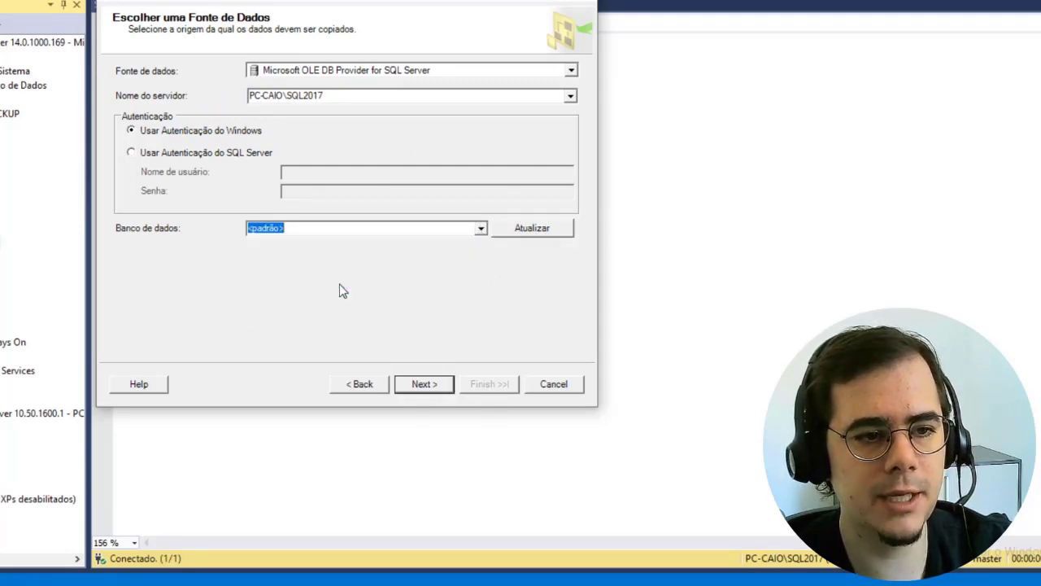
click(443, 387)
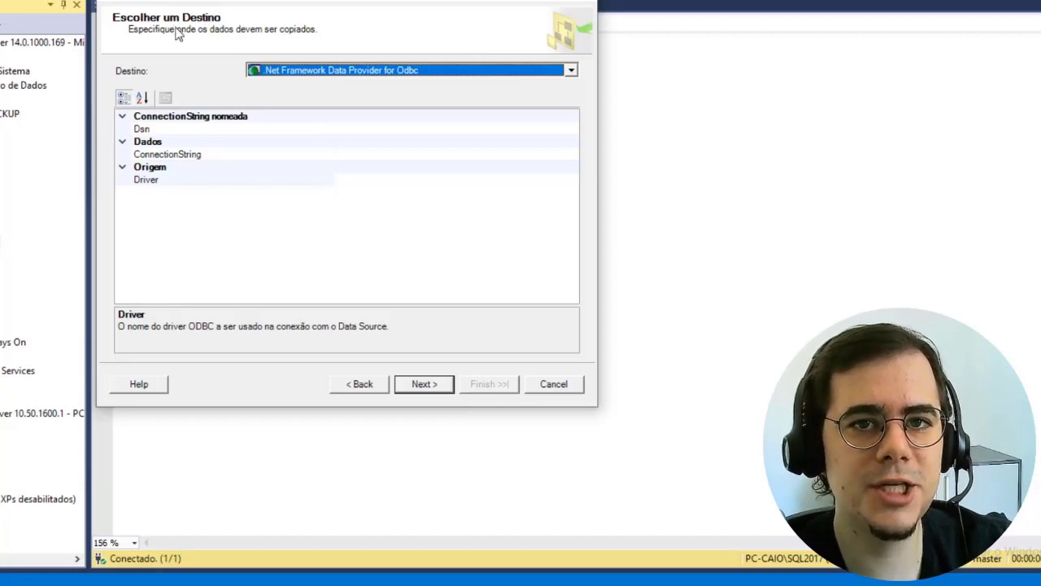
- Set the destination to Microsoft OLE DB Provider for SQL Server on the SQL2008R2 instance
click(571, 70)
drag(574, 105, 576, 133)
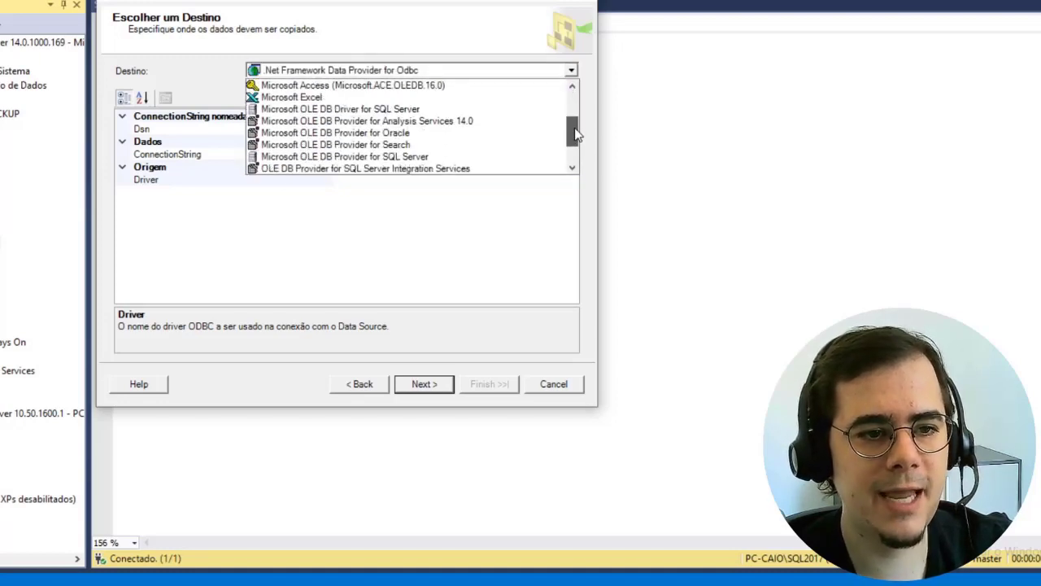
click(448, 158)
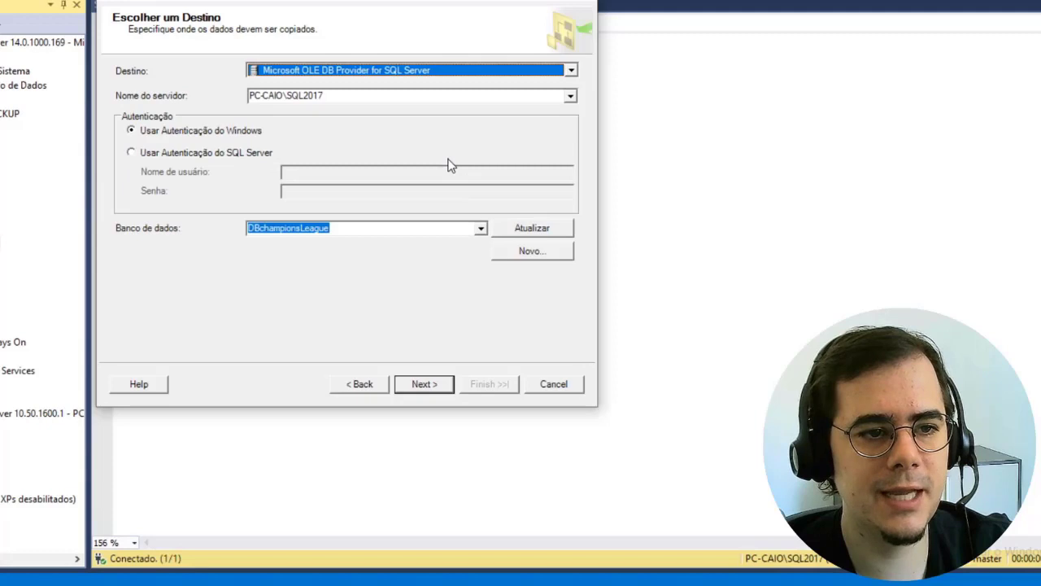
click(571, 97)
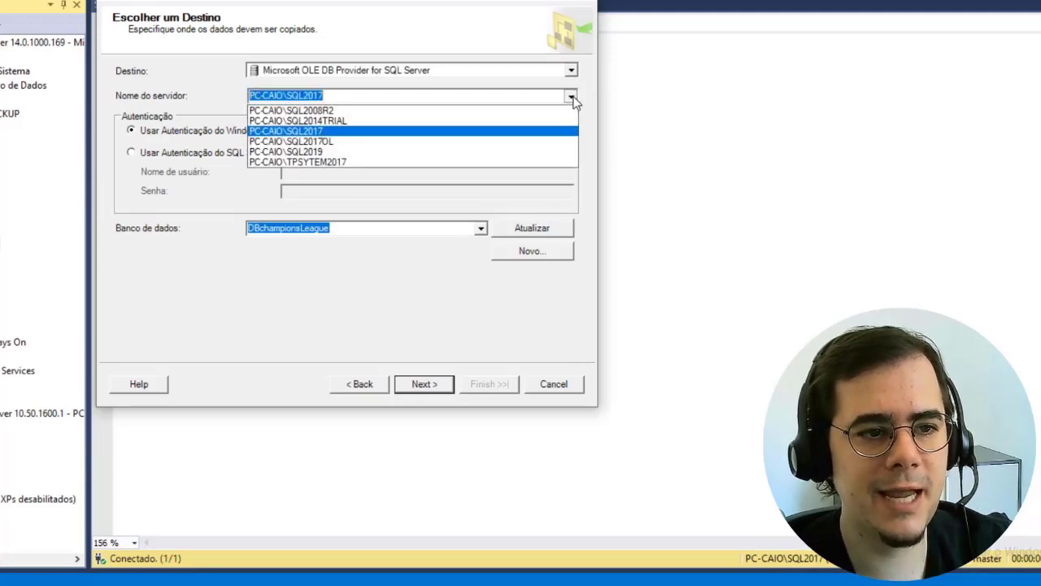
click(329, 113)
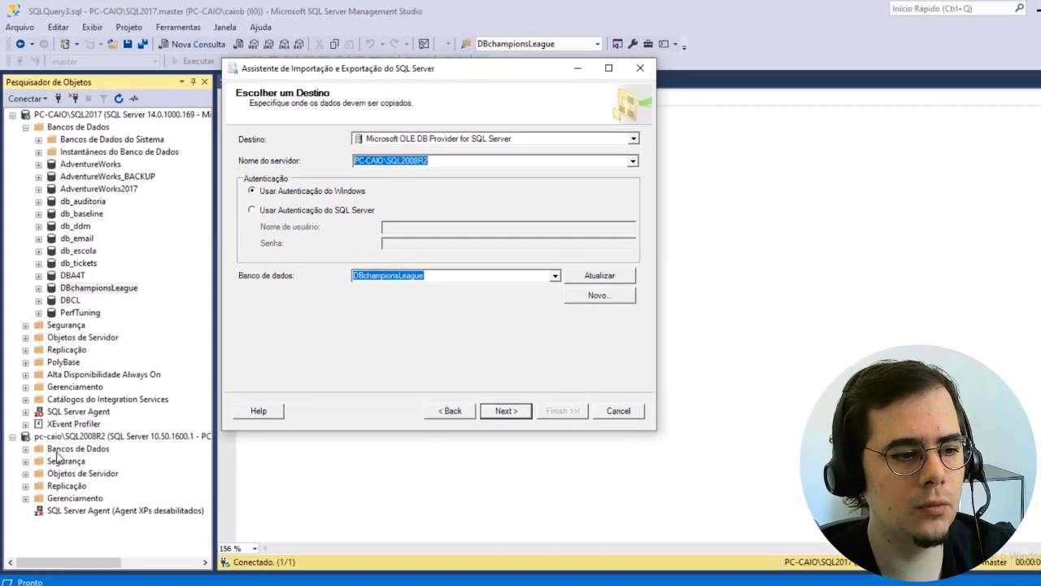
- Compare the databases on the SQL2008R2 and SQL2017 instances in Object Explorer, leaving the SQL2017 list collapsed
click(27, 449)
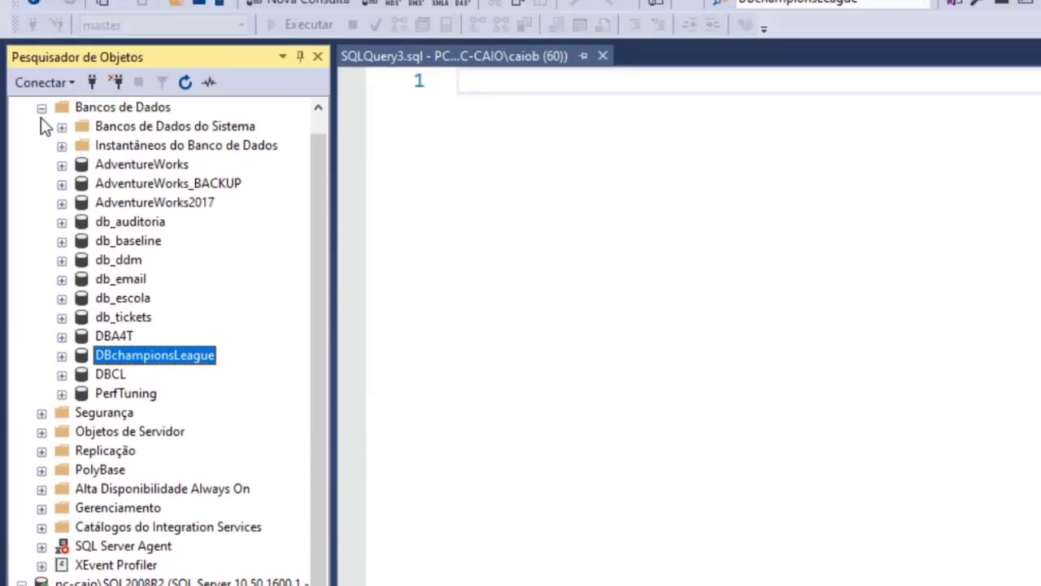
click(42, 107)
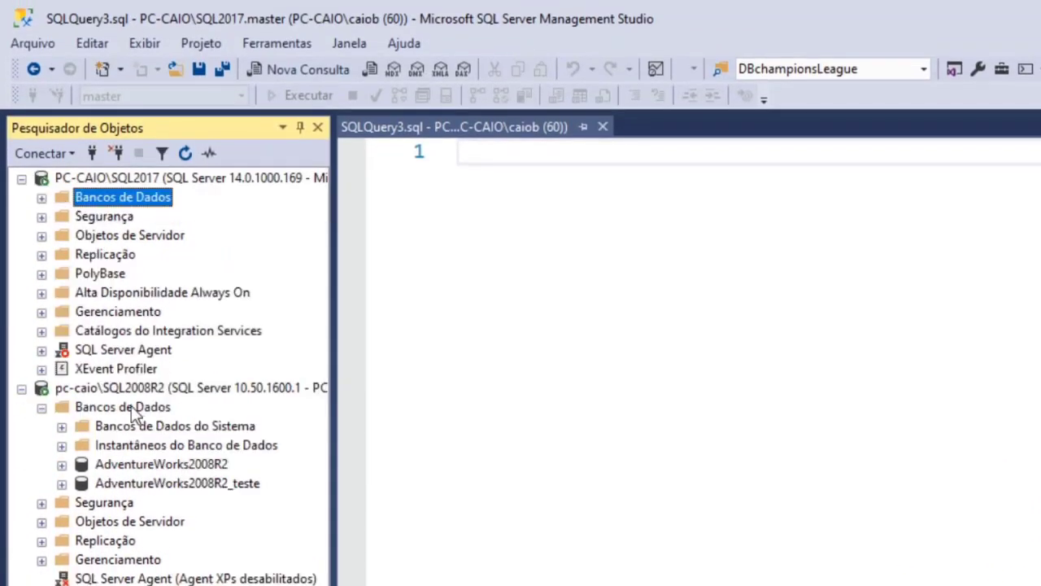
click(134, 340)
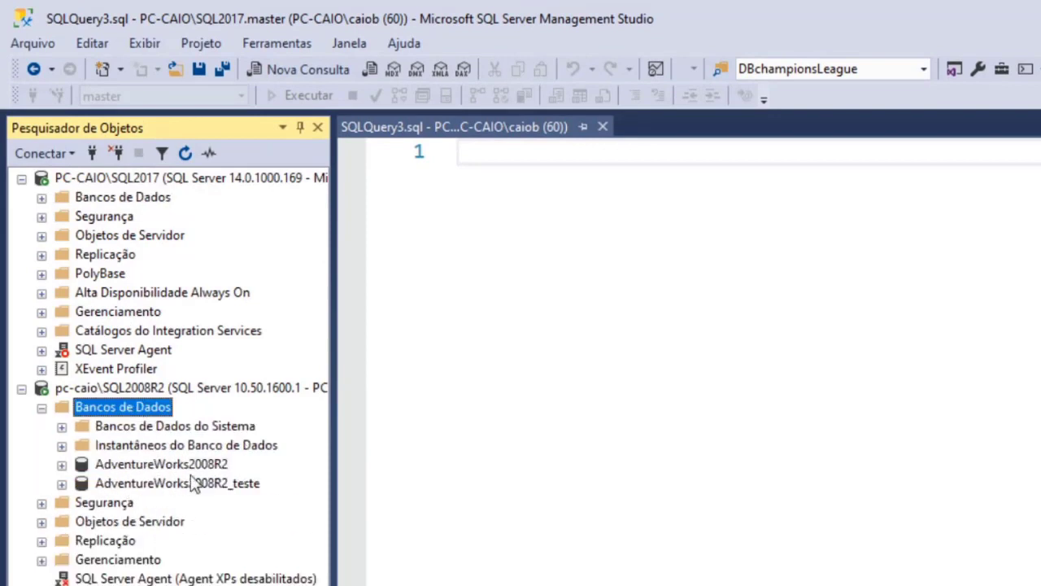
click(41, 197)
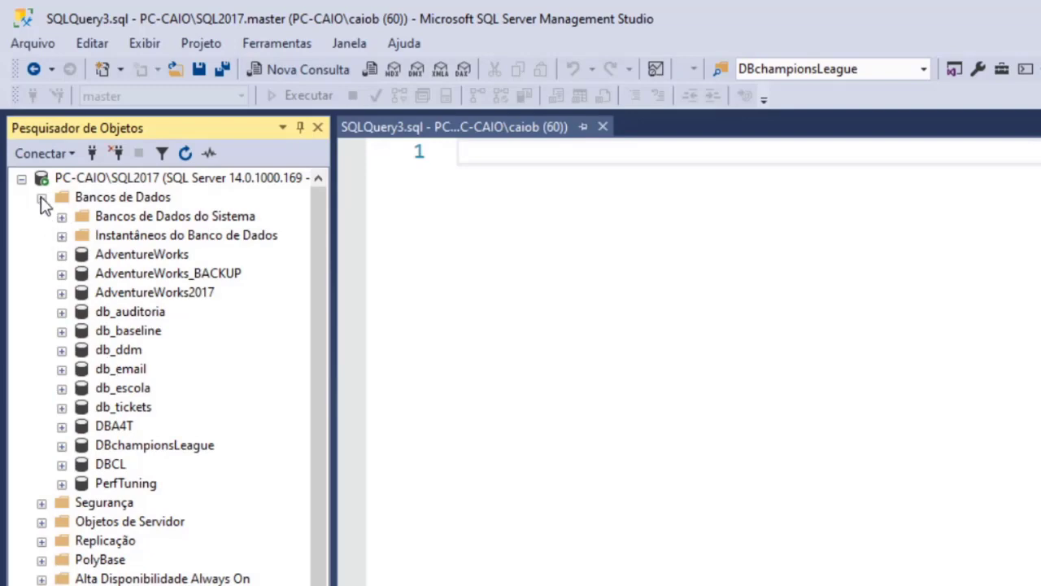
click(42, 197)
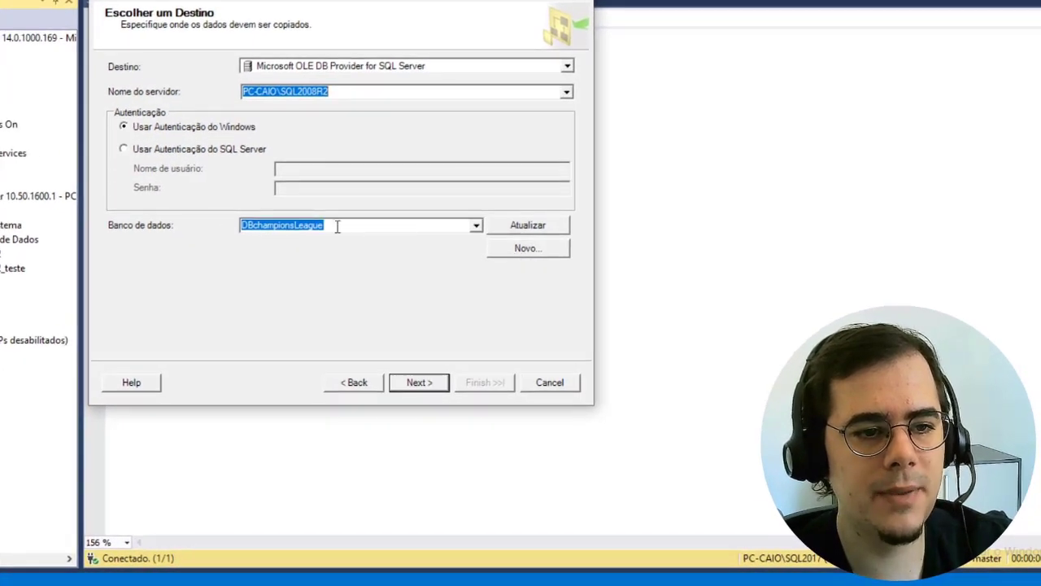
- Define a new destination database named db_ChampionsLeague on the SQL2008R2 instance, keeping the default file sizes and growth
click(524, 250)
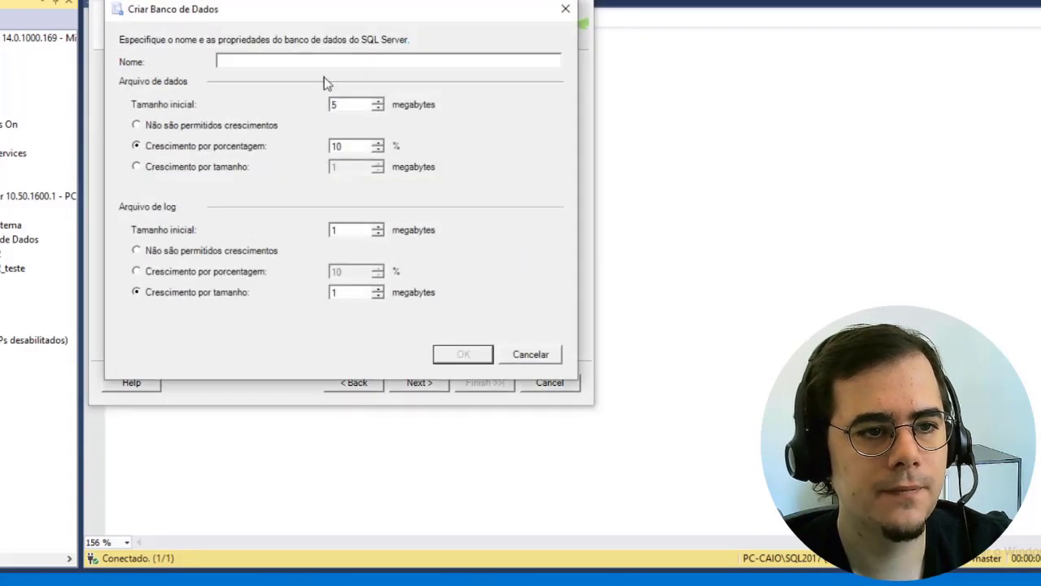
click(535, 358)
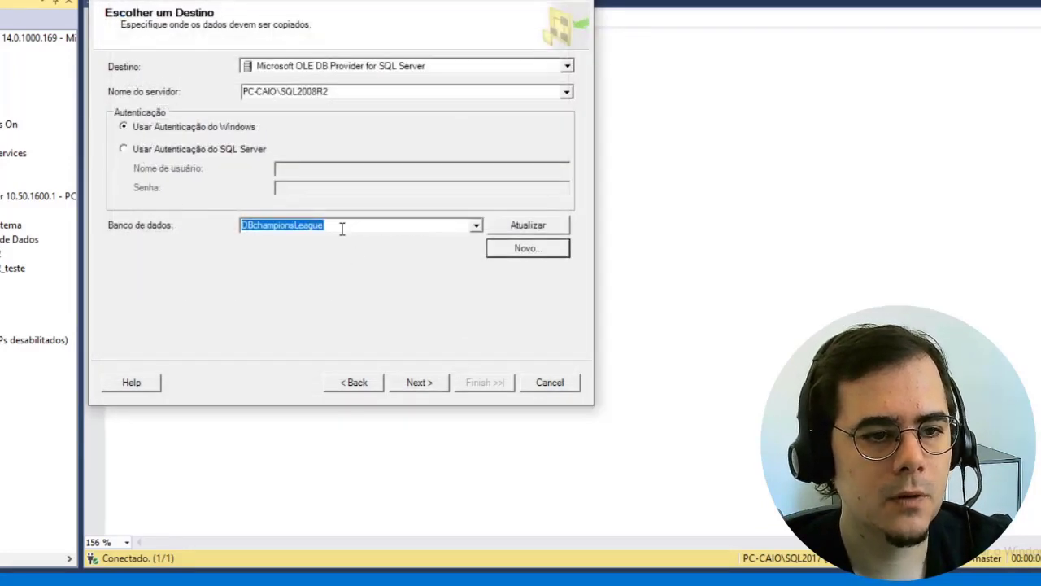
click(507, 251)
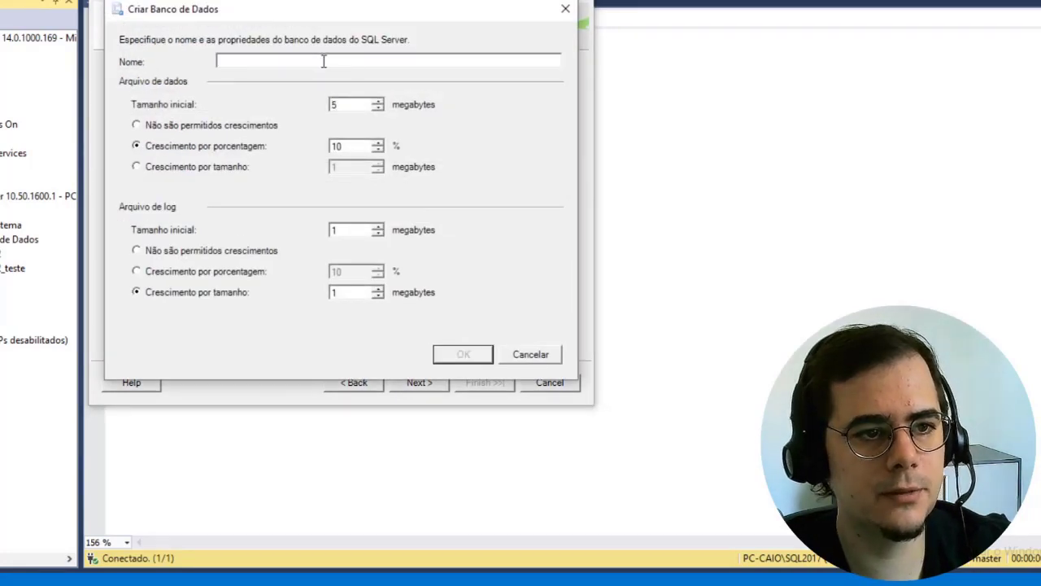
text(db)
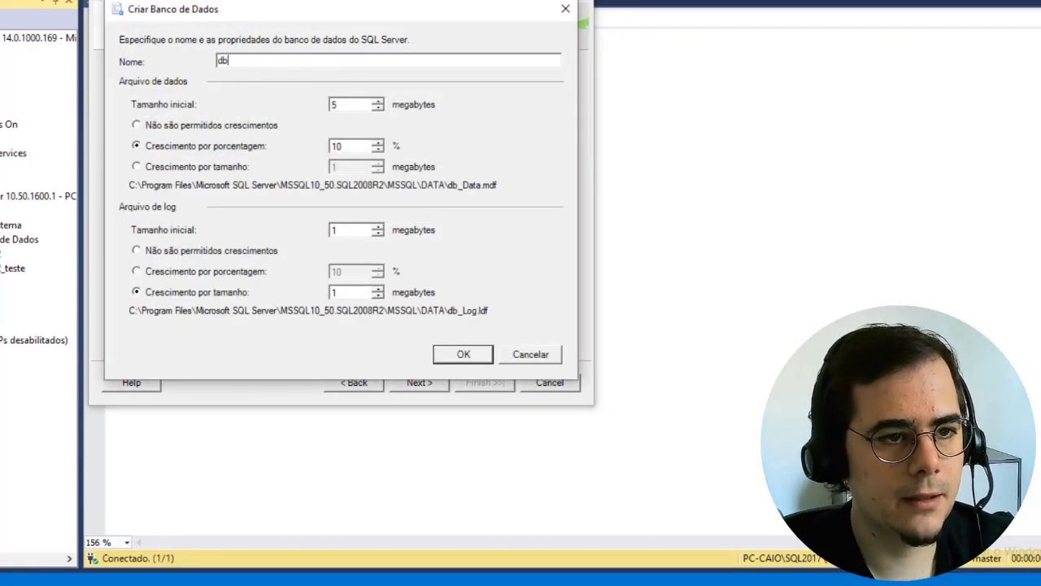
key(BackSpace)
key(BackSpace)
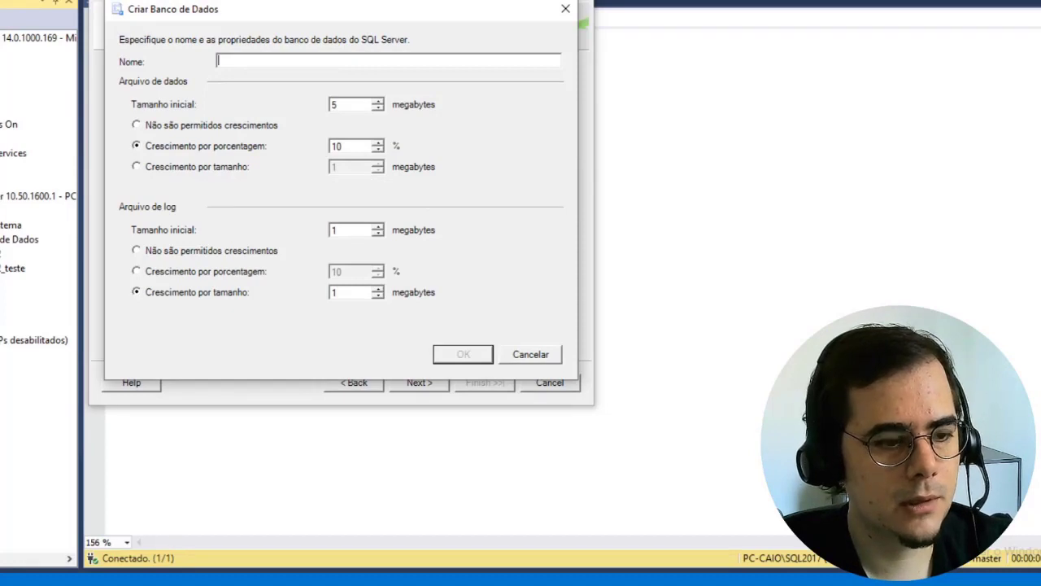
text(dbChampionsLeague)
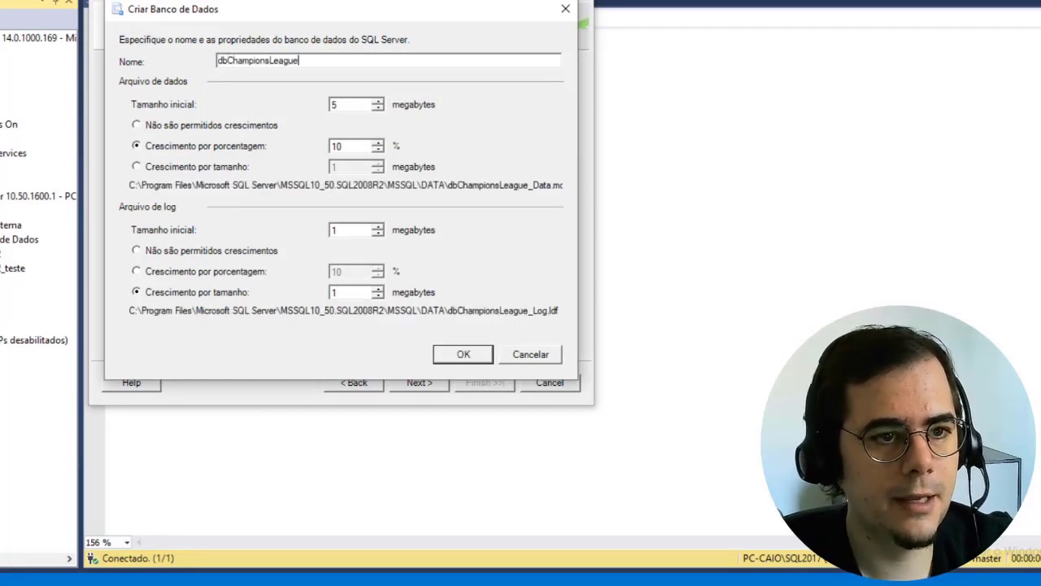
click(228, 60)
text(_)
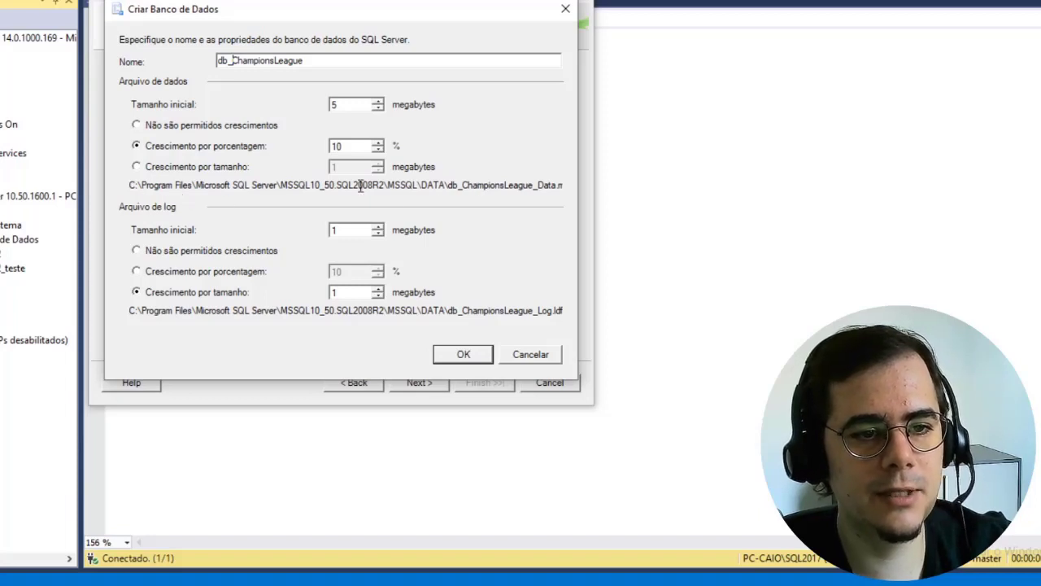
click(464, 355)
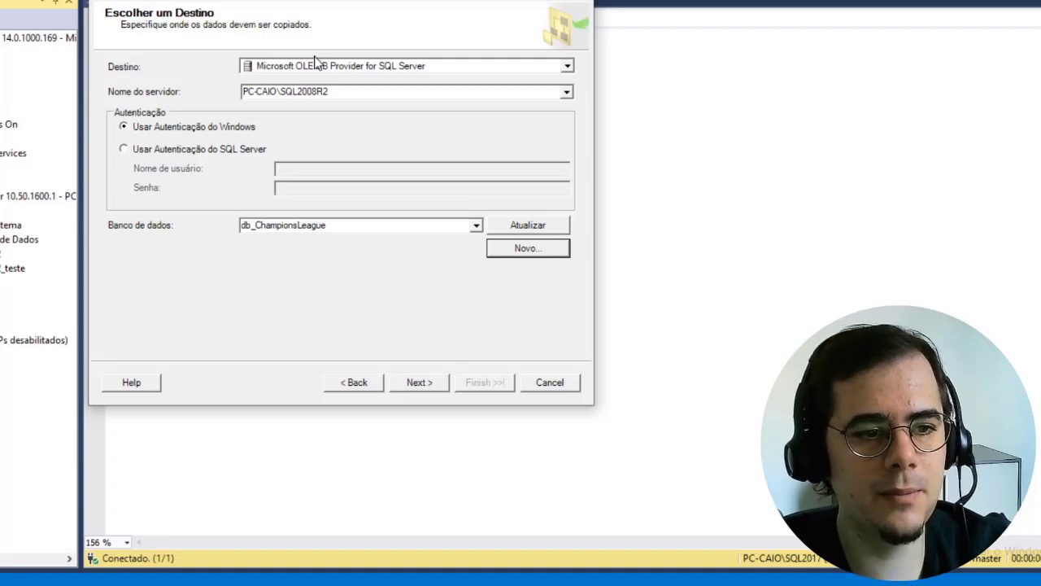
- Keep the option to copy data from tables or views and select the dbo.Clubes source table
click(432, 383)
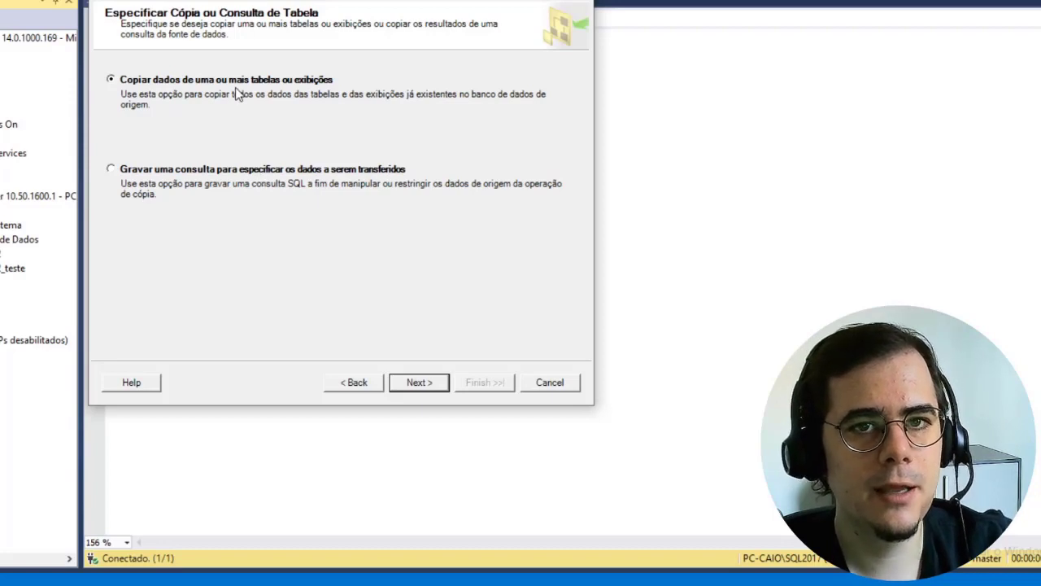
click(434, 388)
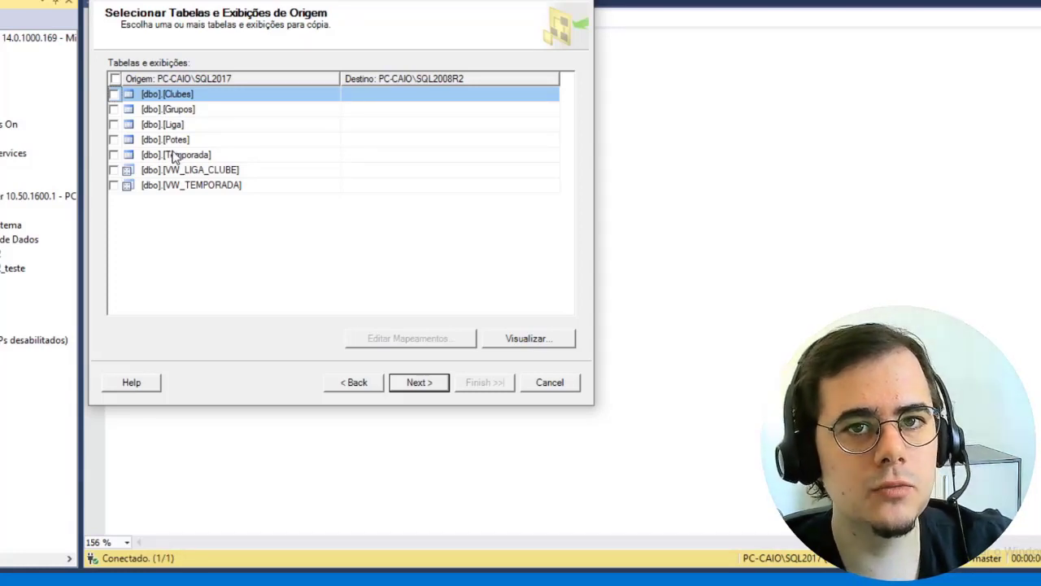
click(115, 95)
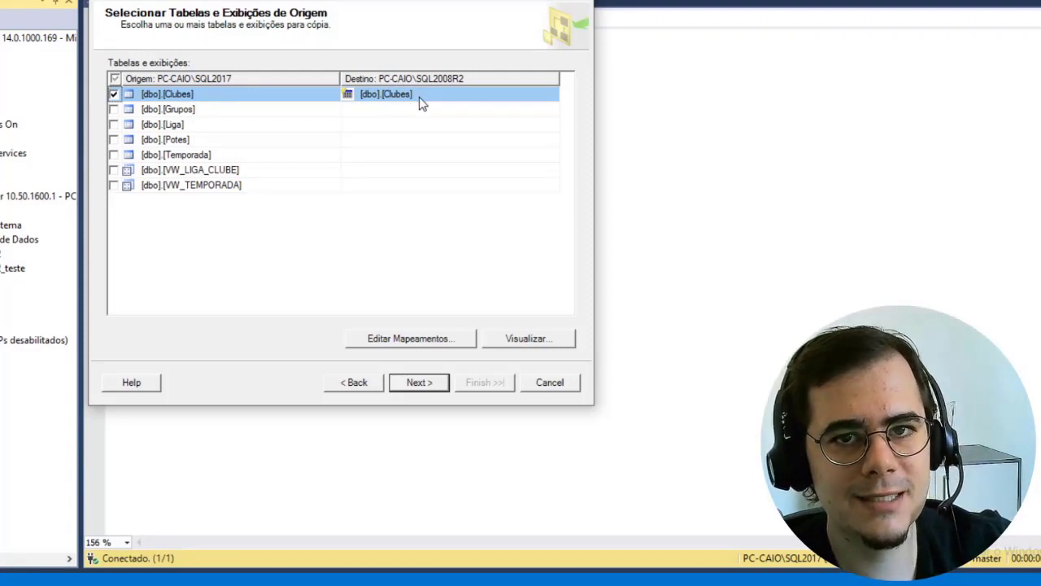
- Select all source tables and views for copying, including dbo.VW_LIGA_CLUBE and dbo.VW_TEMPORADA
click(114, 79)
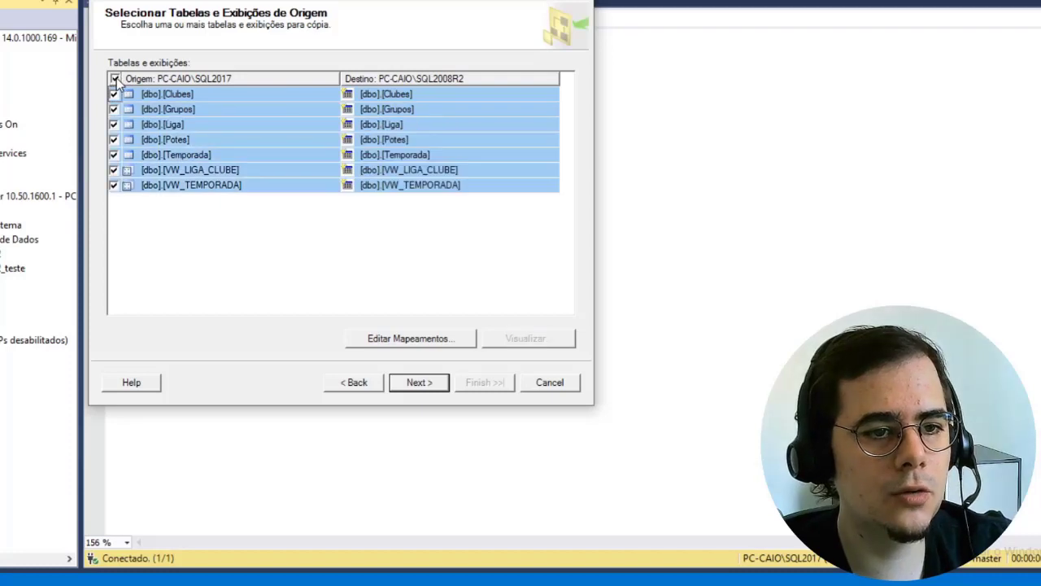
click(244, 242)
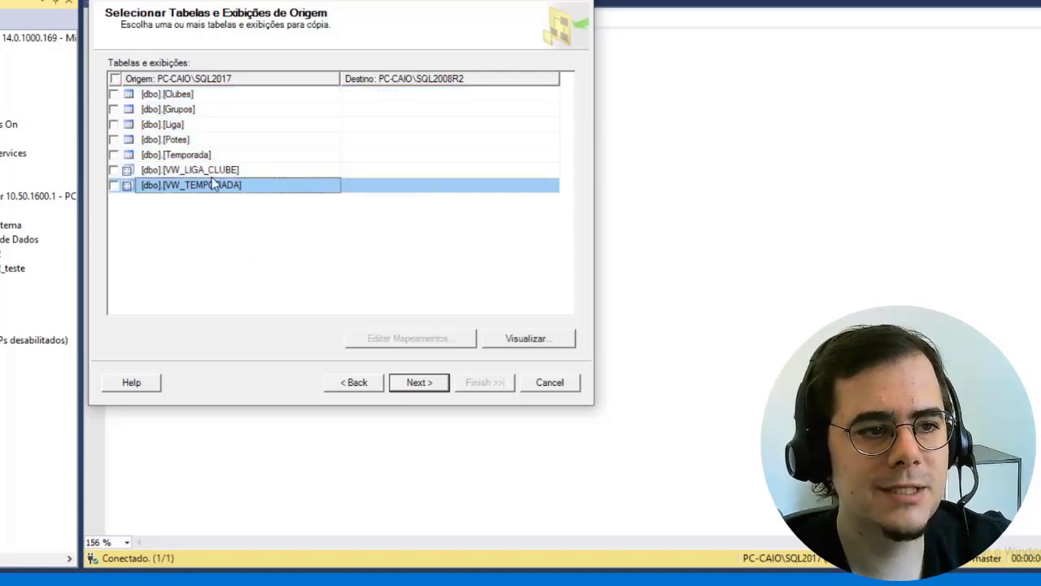
click(114, 94)
click(114, 109)
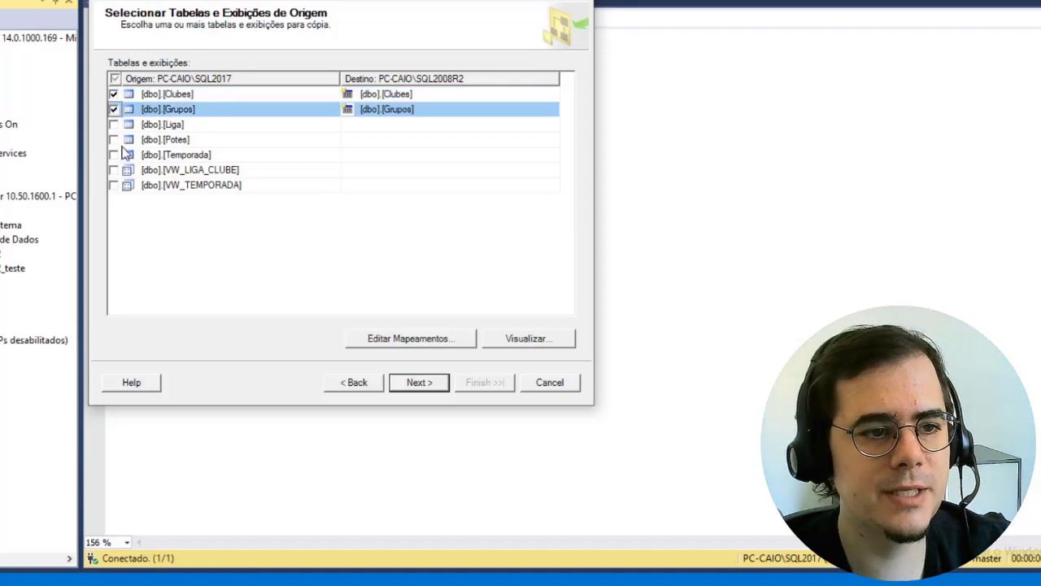
click(115, 78)
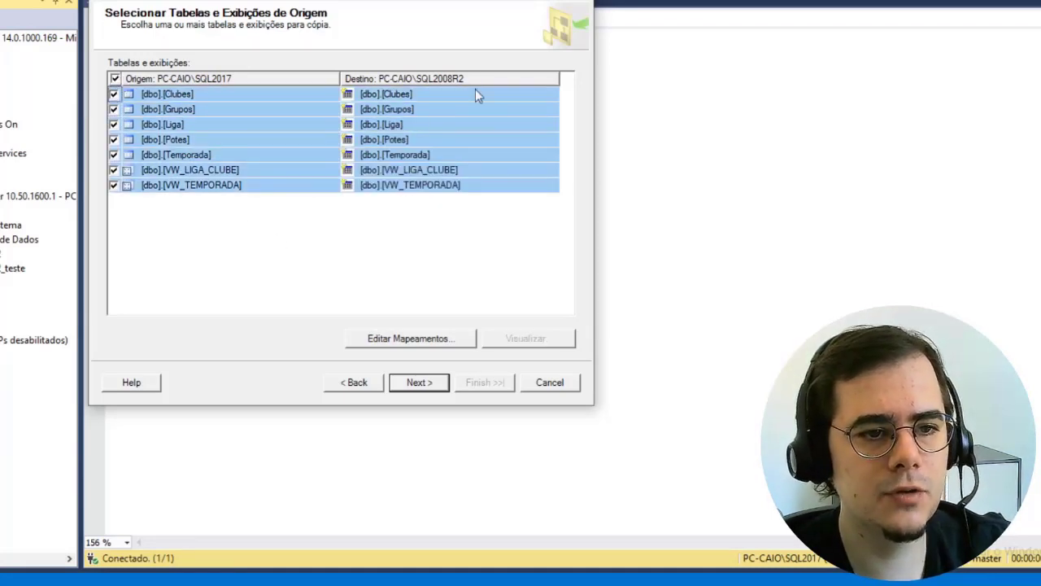
- Try setting NOME to varchar(100) in the CREATE TABLE statement of the dbo.Clubes column mappings, then cancel the mapping edits
click(239, 94)
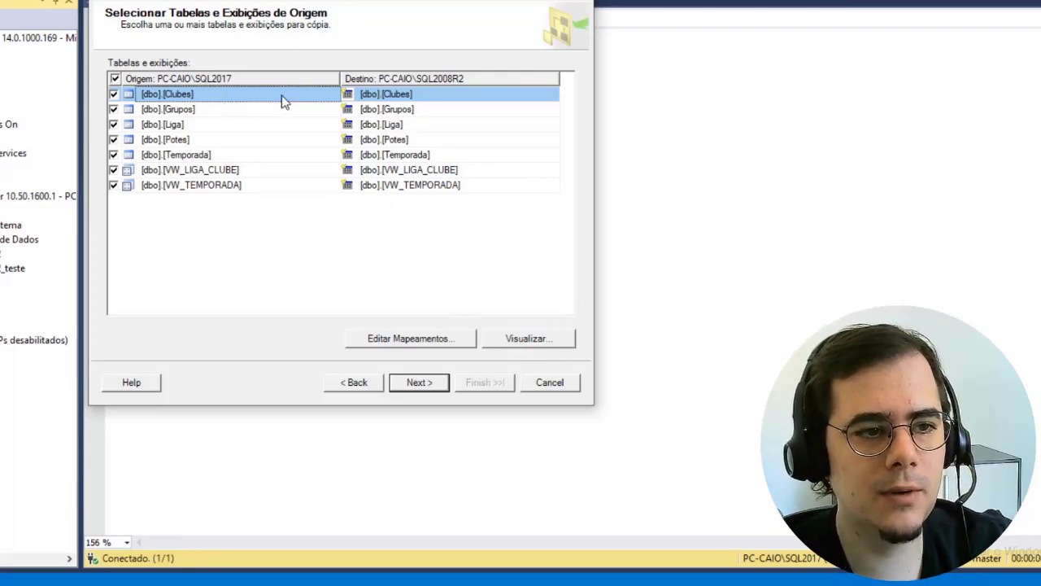
click(400, 342)
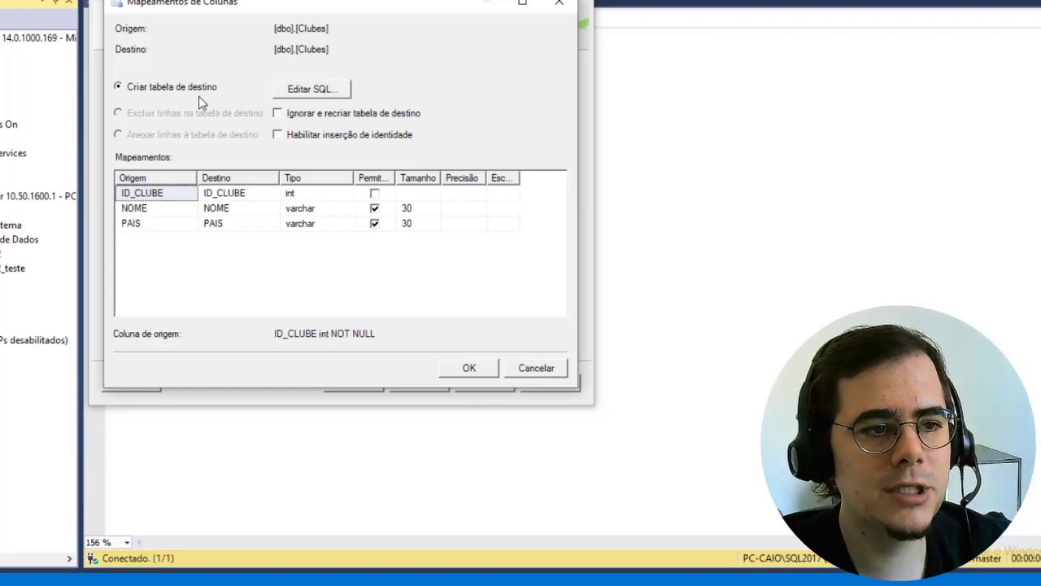
click(337, 89)
key(Right)
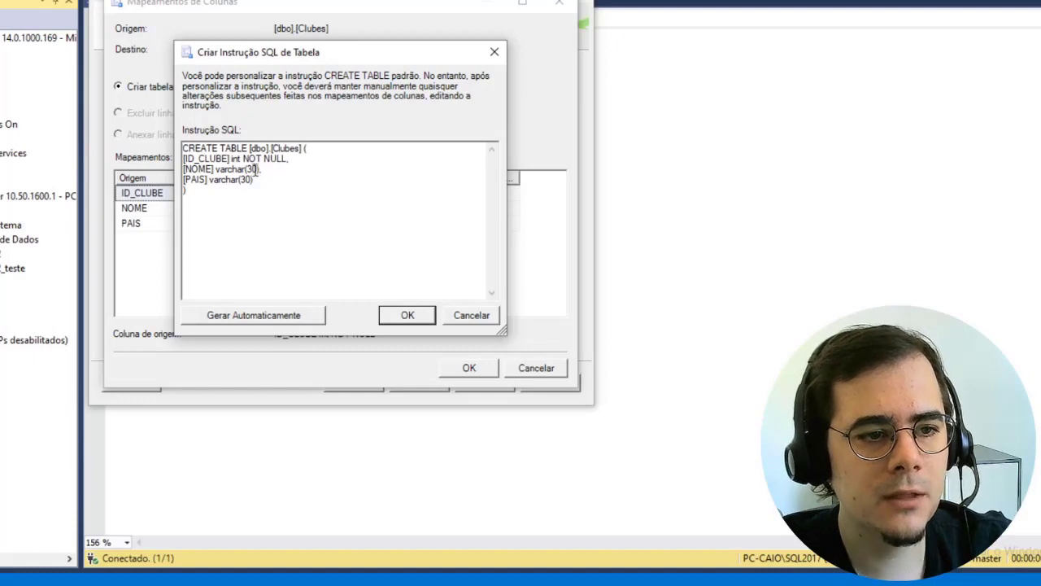
drag(259, 168, 249, 169)
key(BackSpace)
text(100)
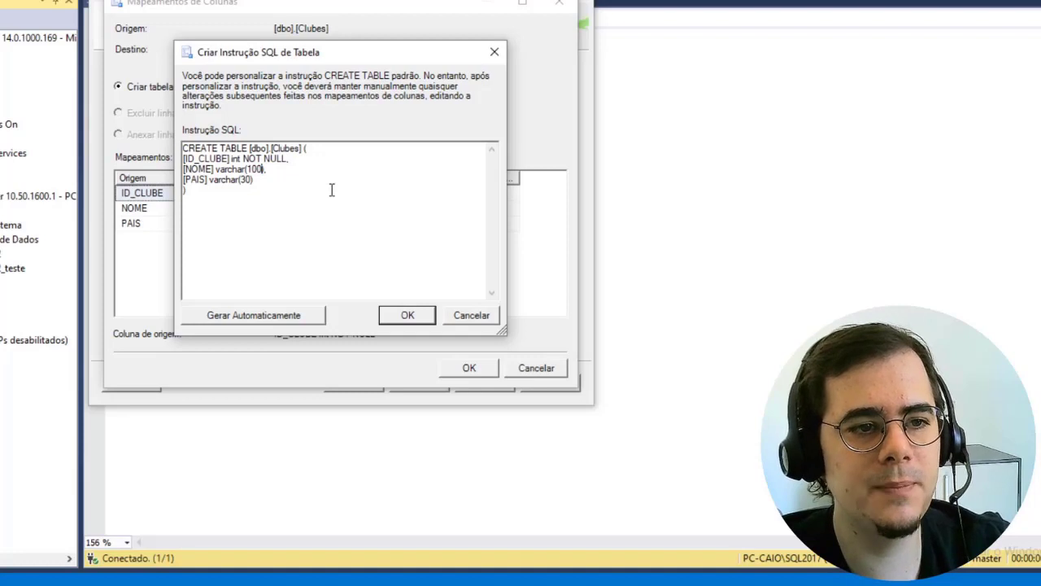
click(476, 319)
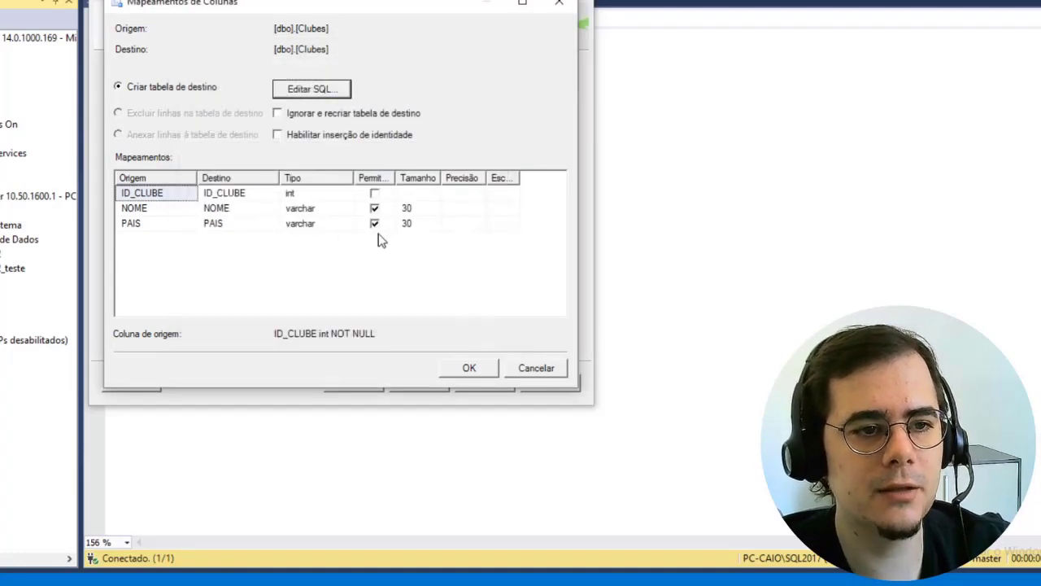
click(540, 369)
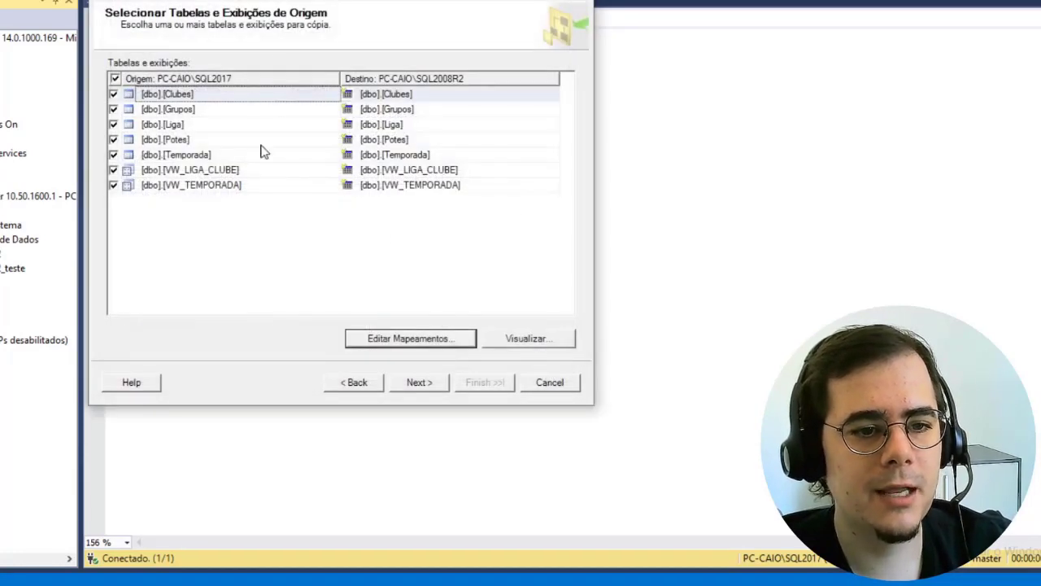
- Preview the source data of the dbo.Clubes table and close the preview
click(398, 98)
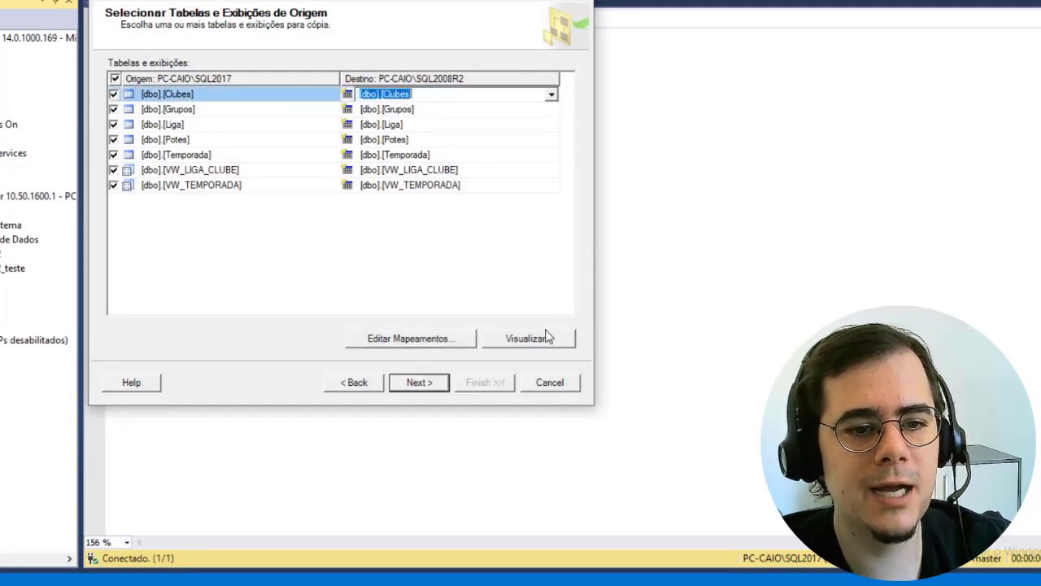
click(530, 339)
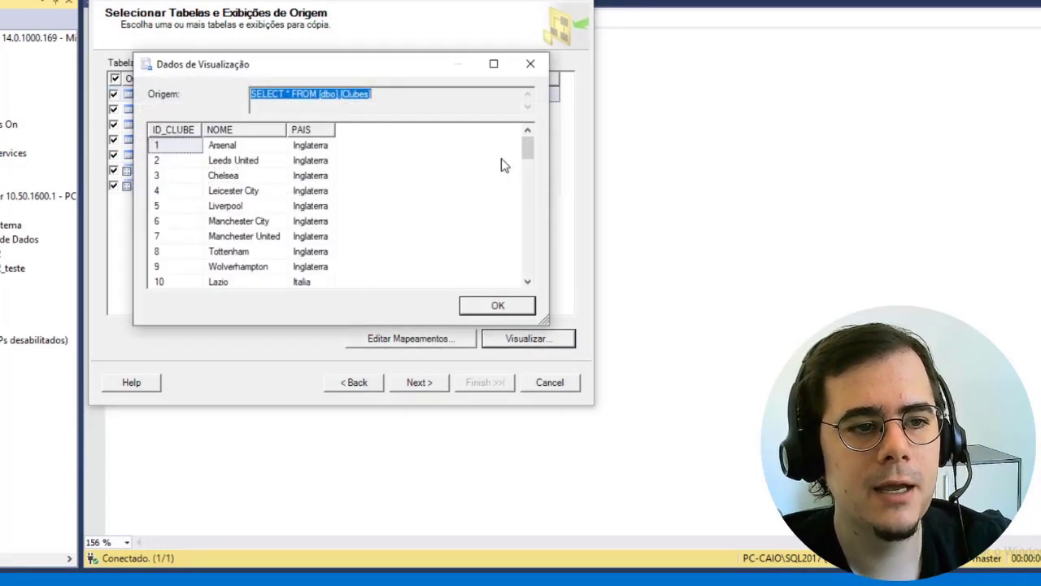
mouse_move(529, 147)
mouse_down()
mouse_move(529, 262)
mouse_move(525, 149)
mouse_up()
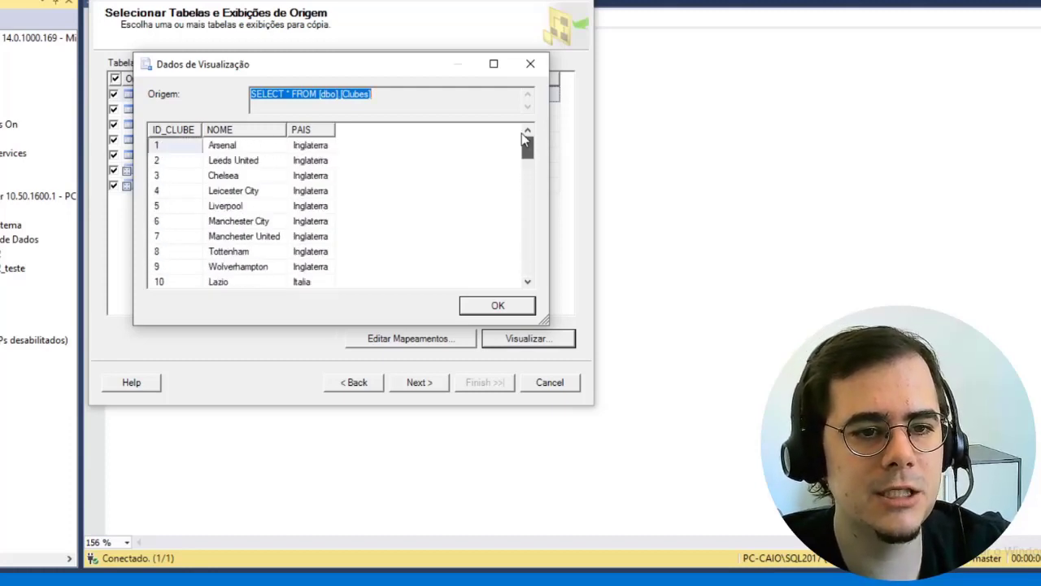
click(493, 307)
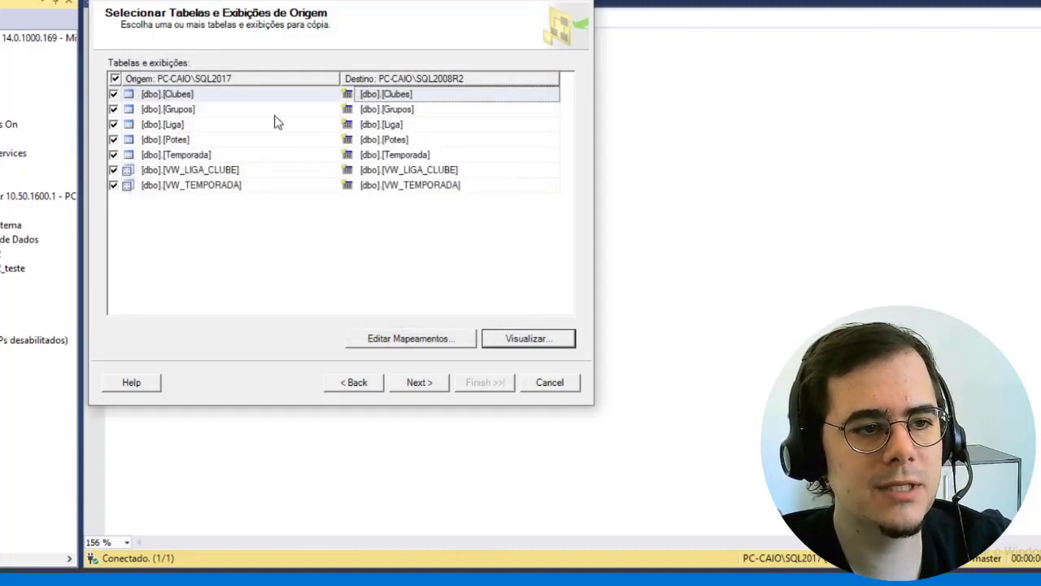
- Keep immediate execution without saving an SSIS package, and run the copy operation from the wizard's summary
click(436, 387)
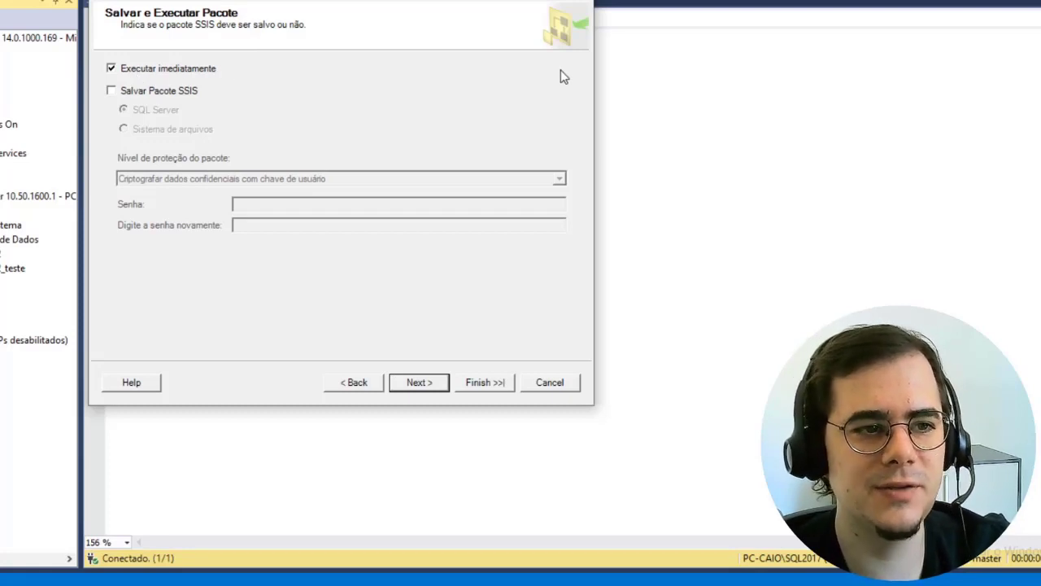
click(126, 94)
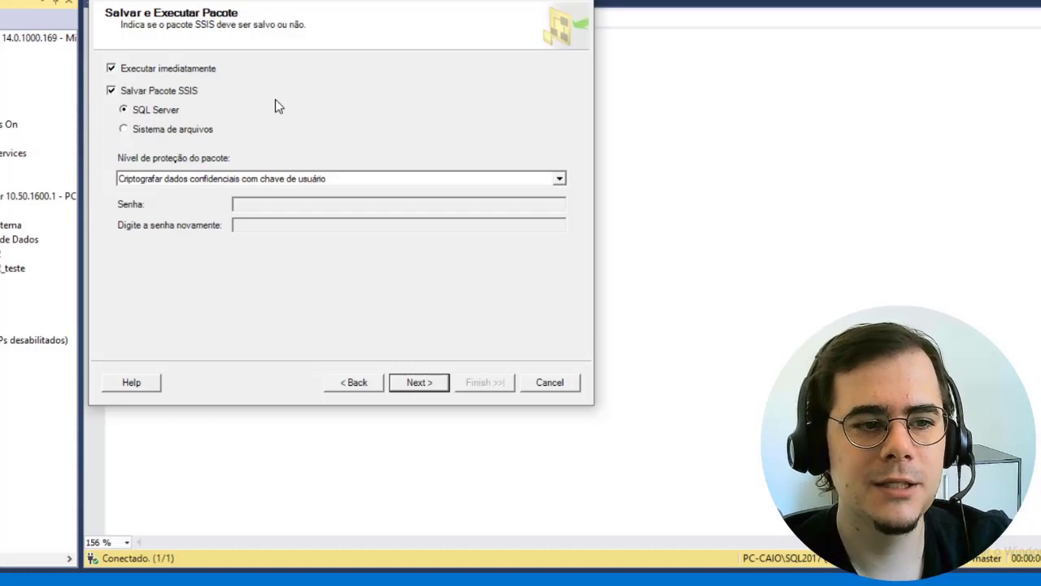
click(136, 90)
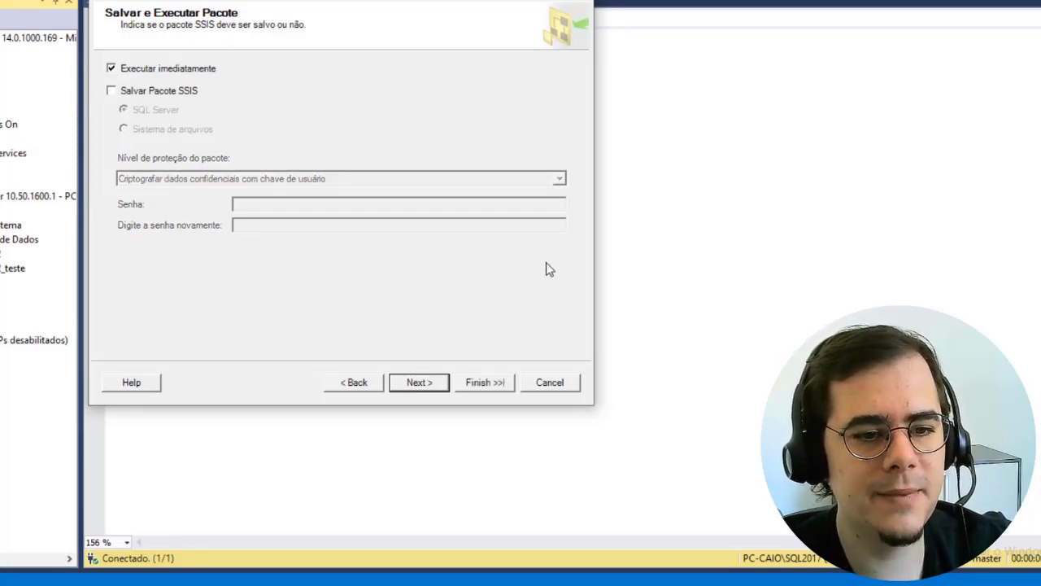
click(419, 382)
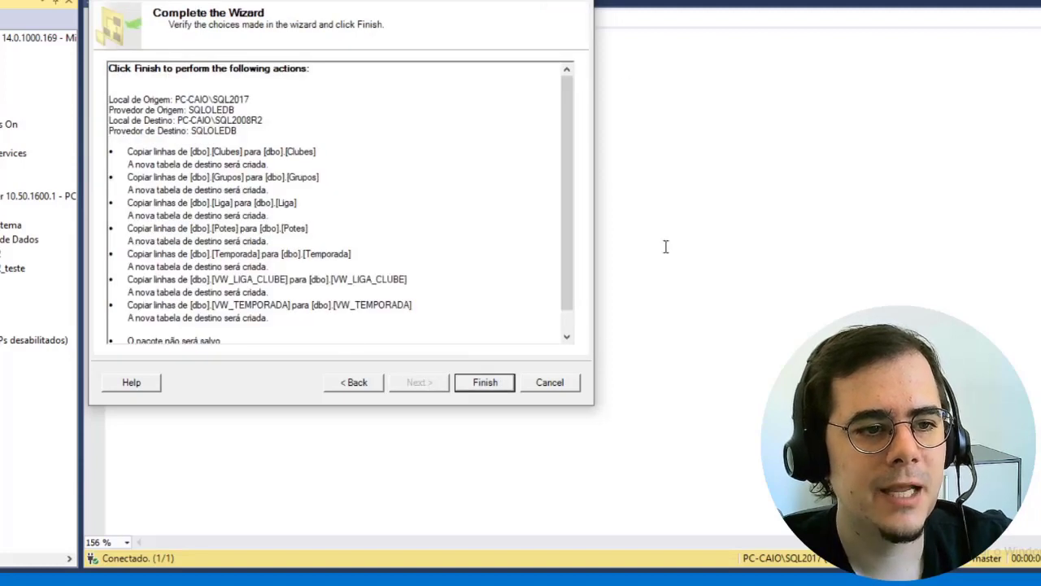
mouse_move(565, 104)
mouse_down()
mouse_move(576, 173)
mouse_move(575, 91)
mouse_up()
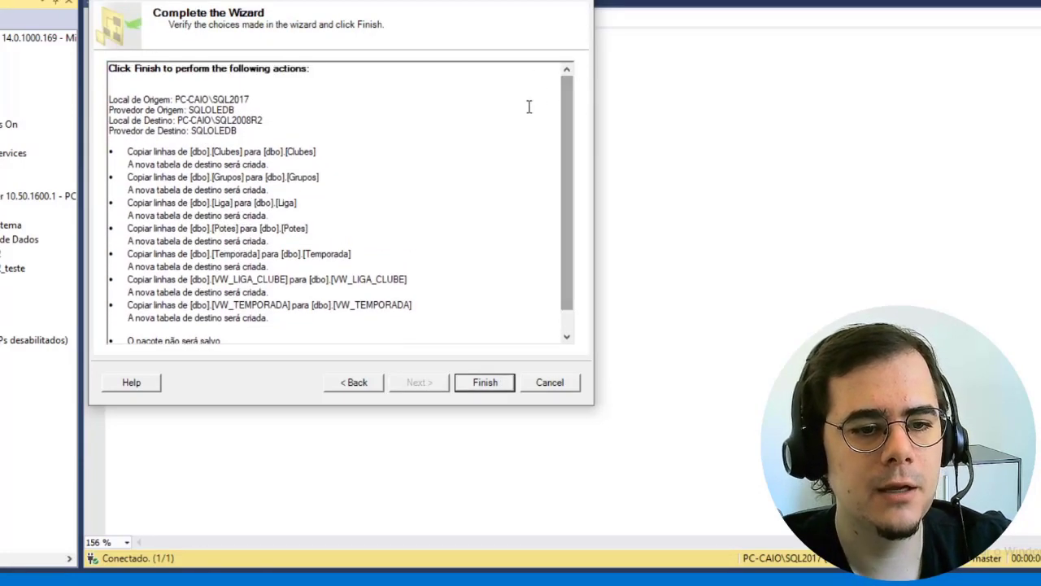
click(493, 382)
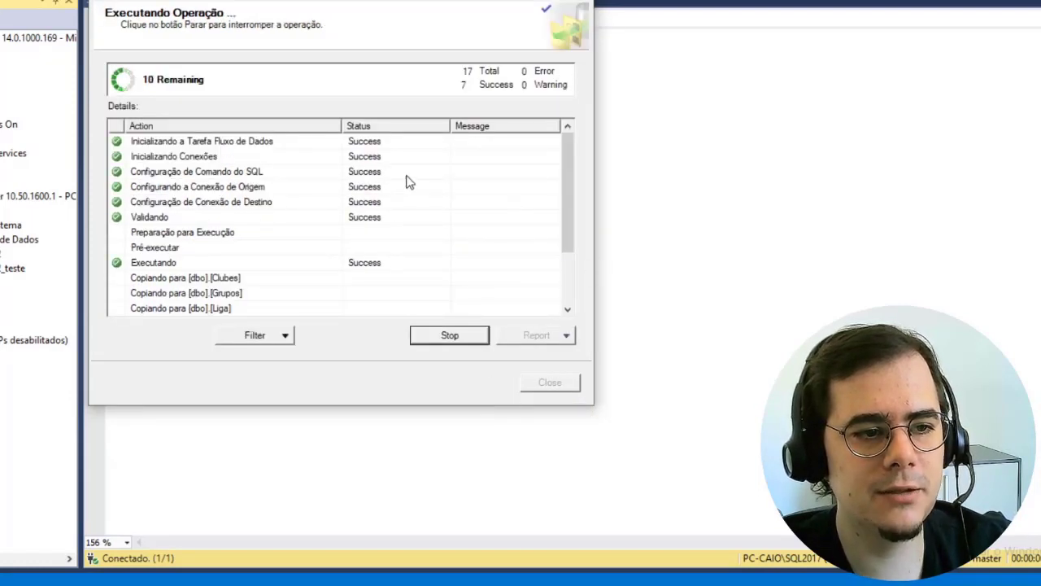
- Review the transfer results for each table, including the dbo.Clubes report, and close the wizard
scroll(568, 151, up, 5)
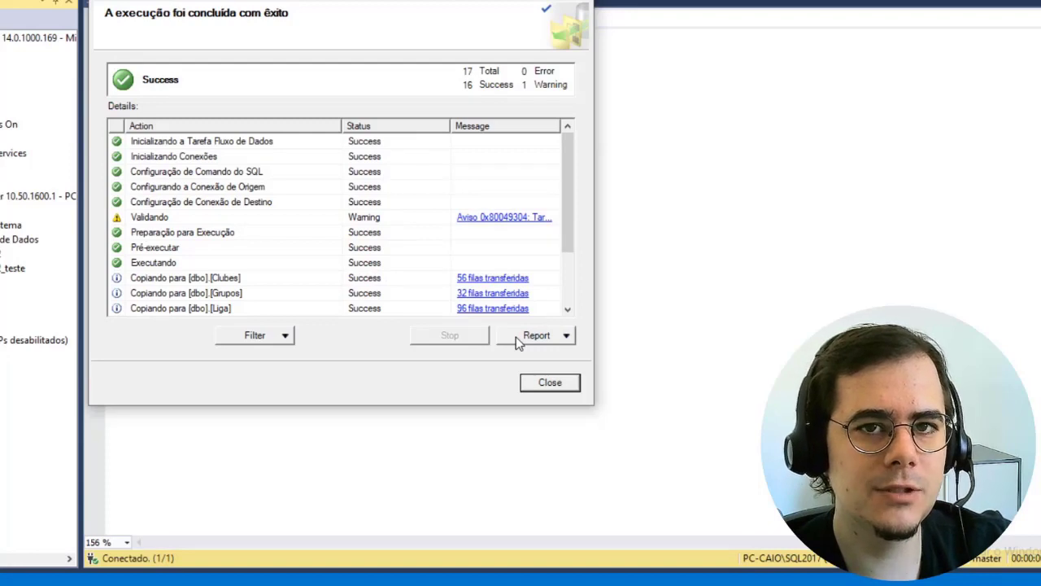
drag(566, 207, 572, 272)
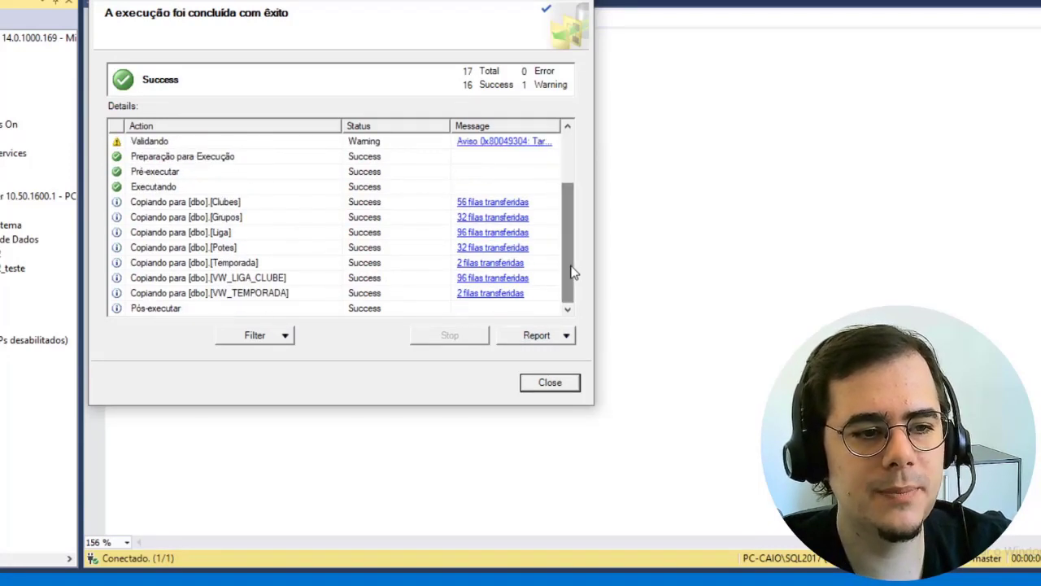
click(488, 208)
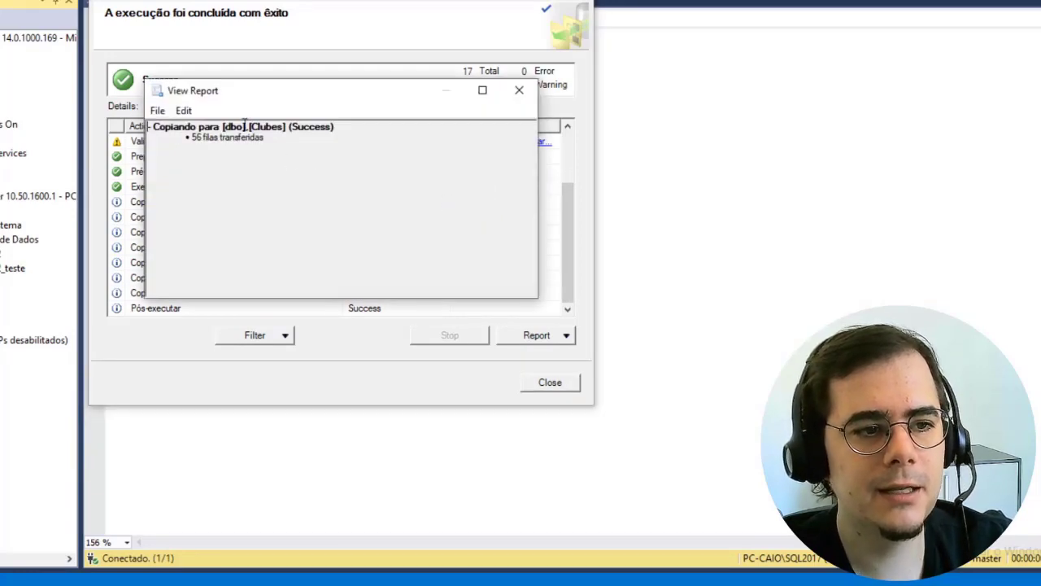
click(513, 92)
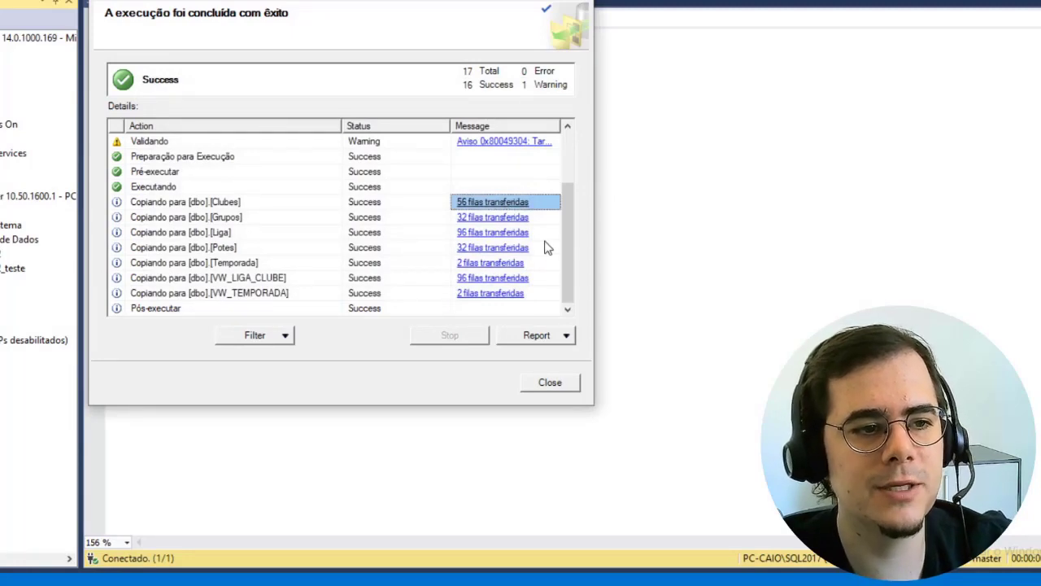
scroll(582, 252, up, 1)
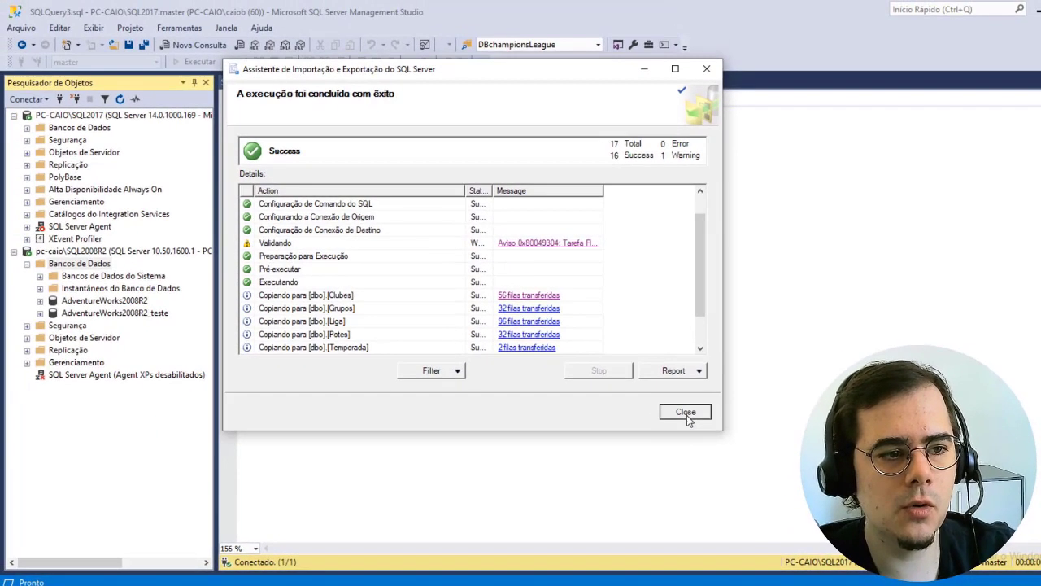
click(550, 382)
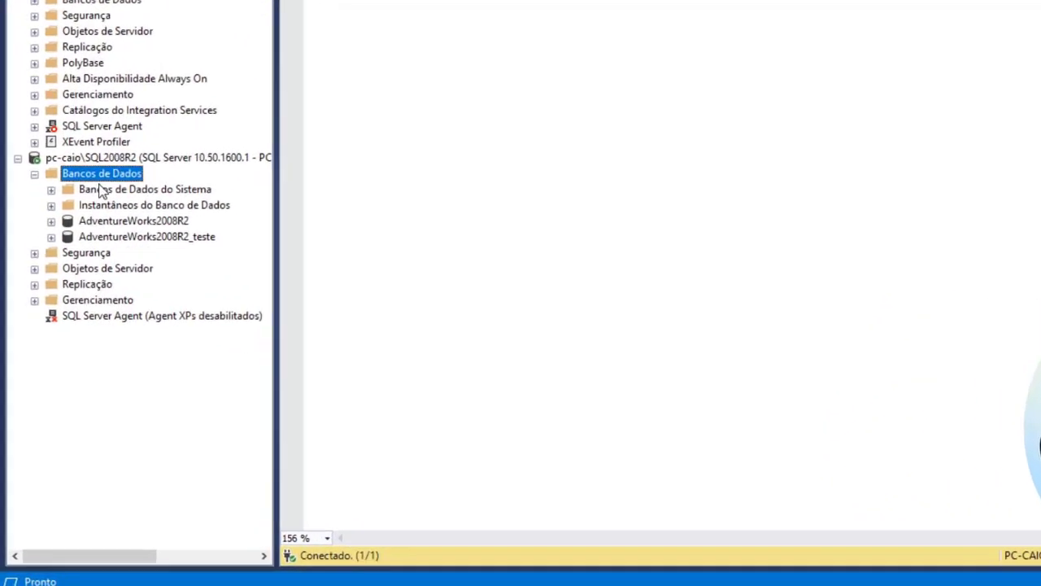
- Refresh the databases on the SQL2008R2 instance, collapse the SQL2017 instance, and expand the tables of db_ChampionsLeague
key(F5)
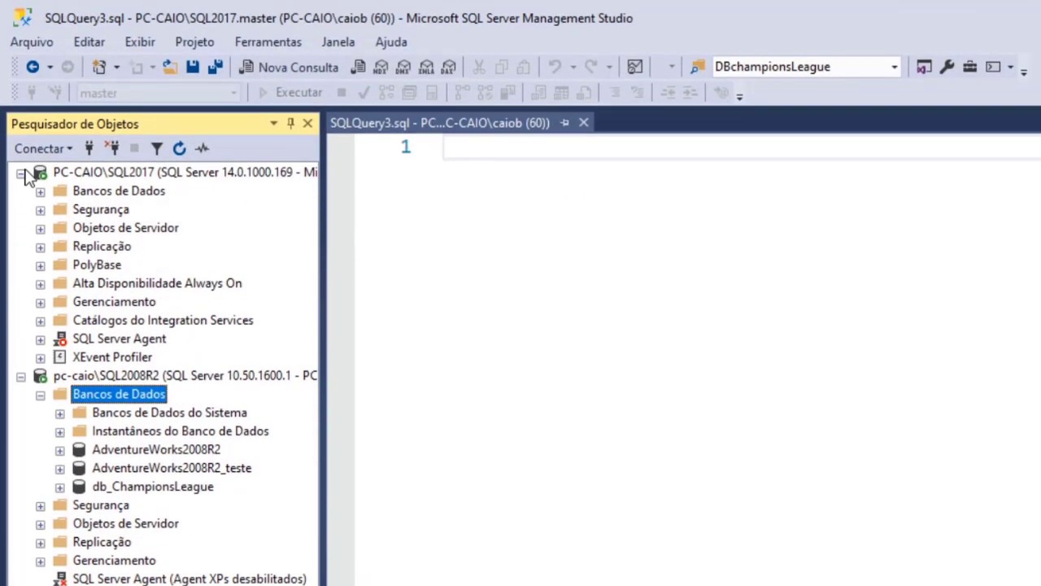
click(20, 173)
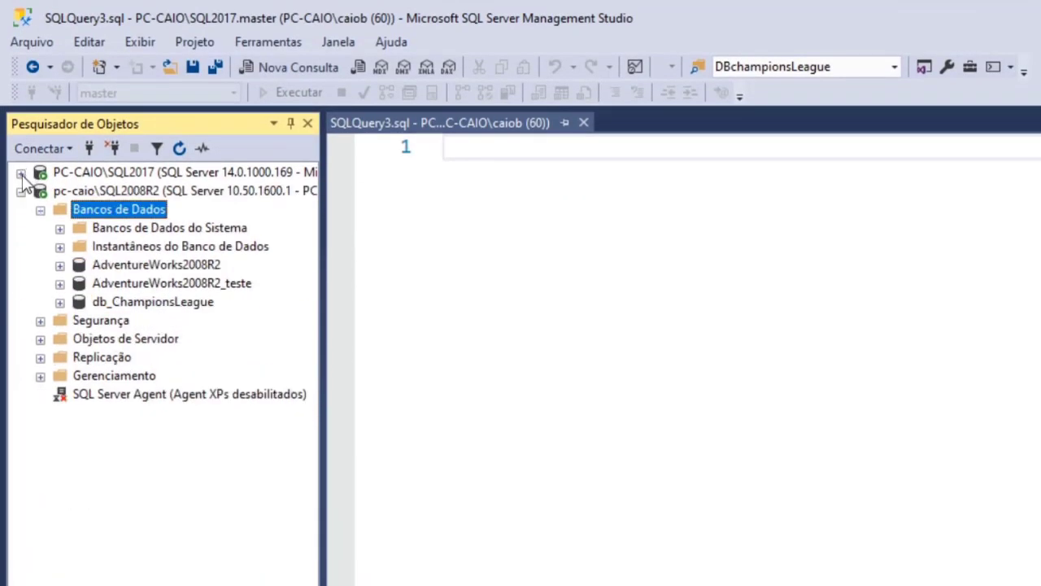
click(59, 302)
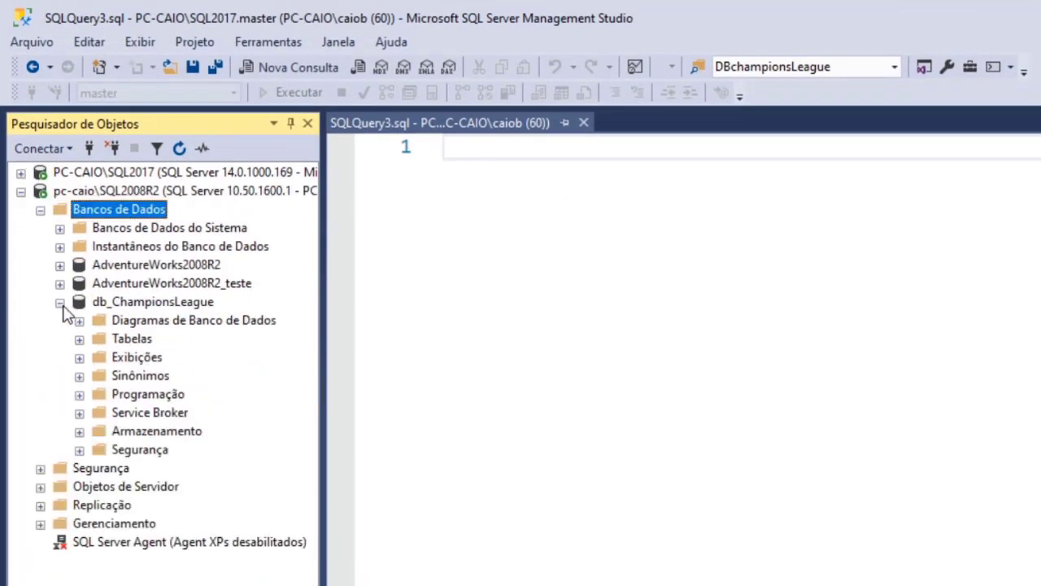
click(82, 339)
click(80, 340)
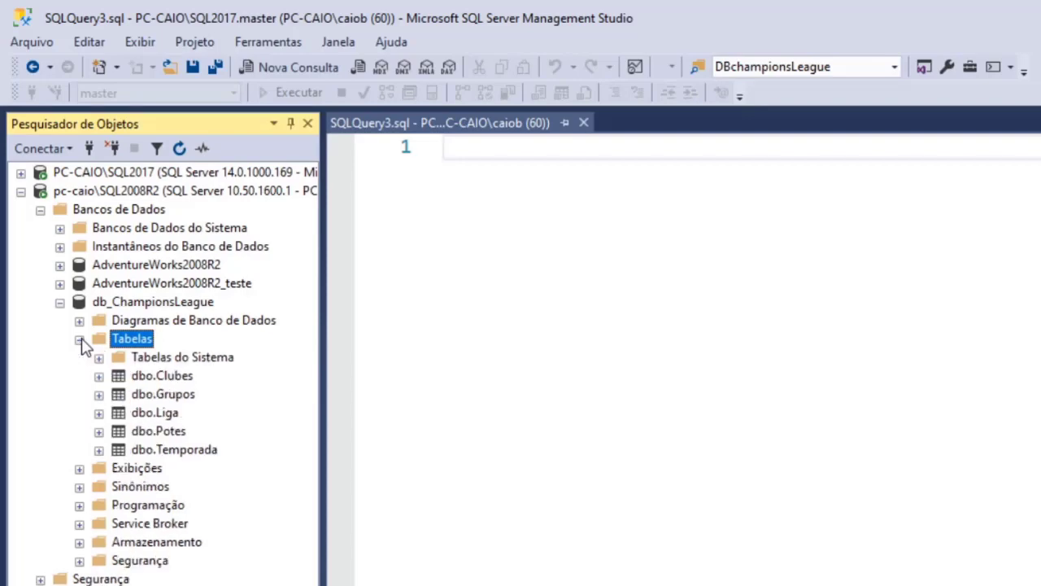
- Query the top 1000 rows of the dbo.Clubes and dbo.Grupos tables in db_ChampionsLeague to check the copied data
right_click(163, 377)
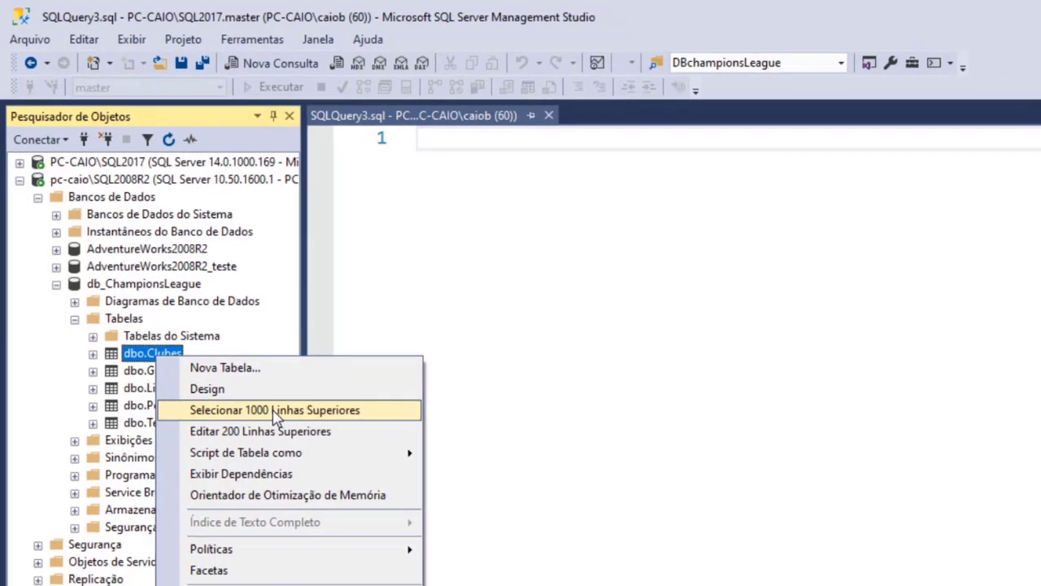
click(277, 436)
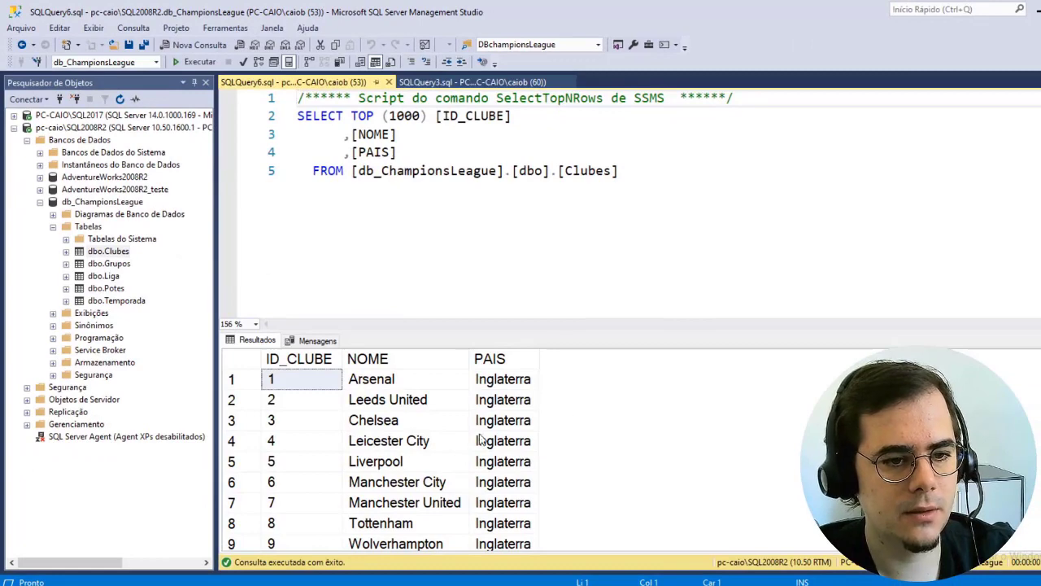
click(488, 422)
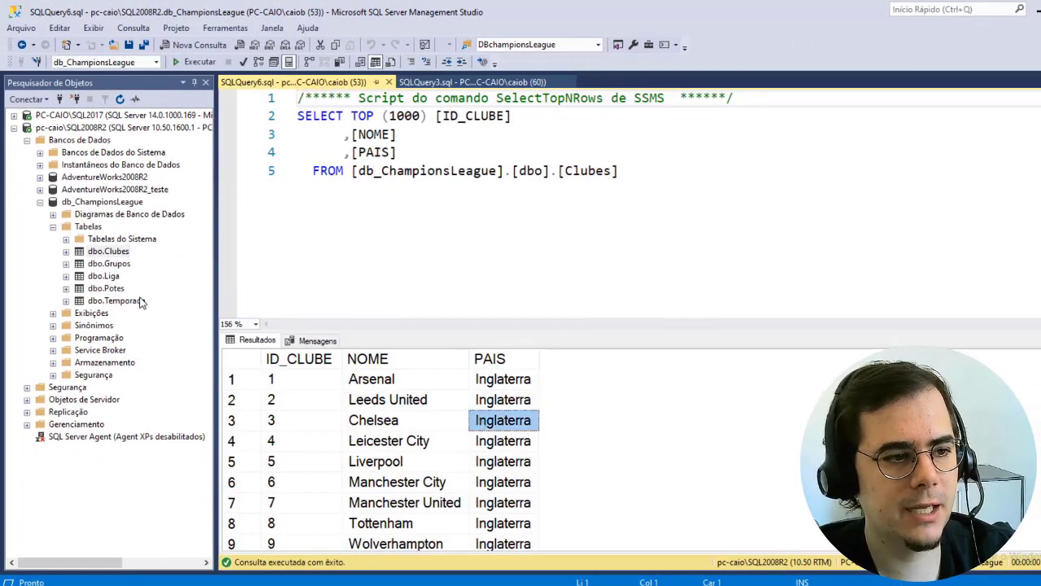
right_click(113, 264)
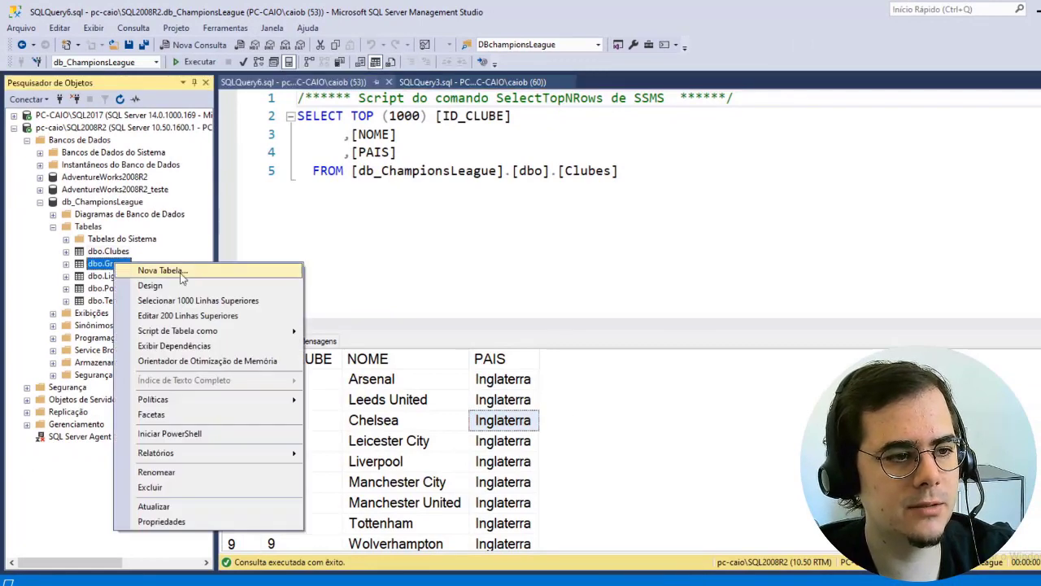
click(214, 302)
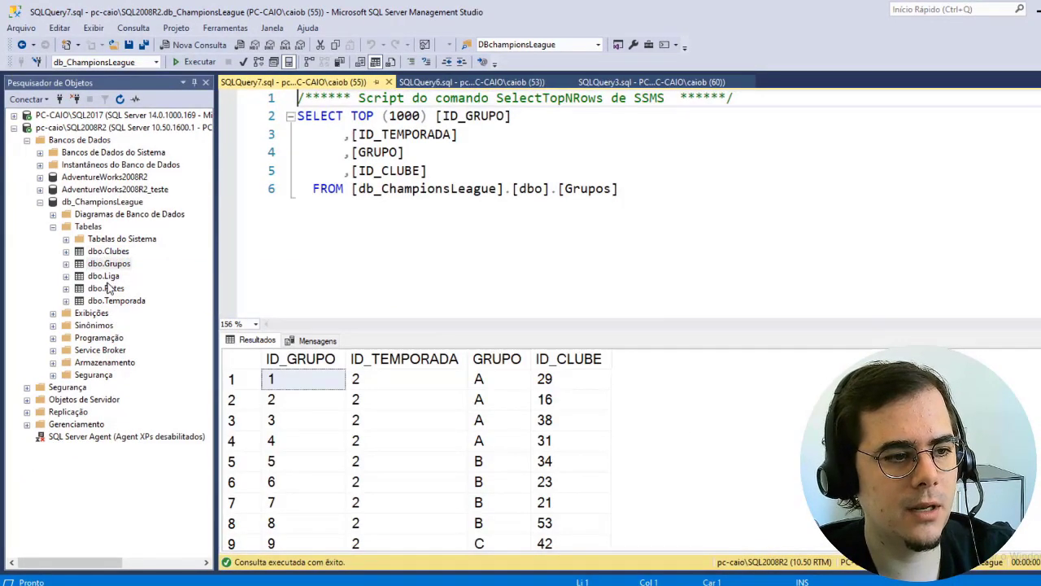
- Query the top 1000 rows of dbo.Liga in db_ChampionsLeague, and close the query windows for the three checked tables
right_click(106, 276)
click(186, 319)
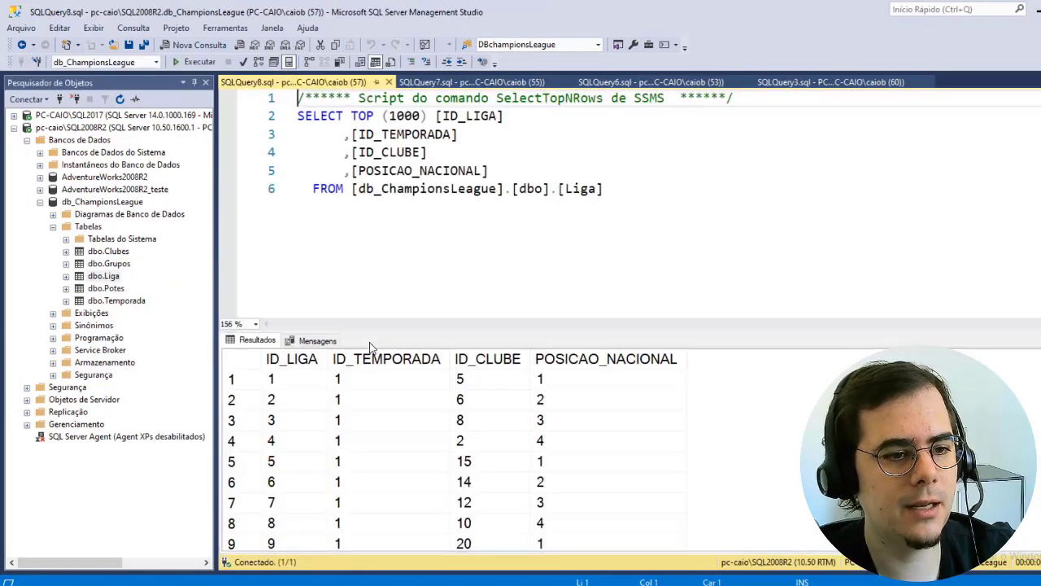
click(383, 283)
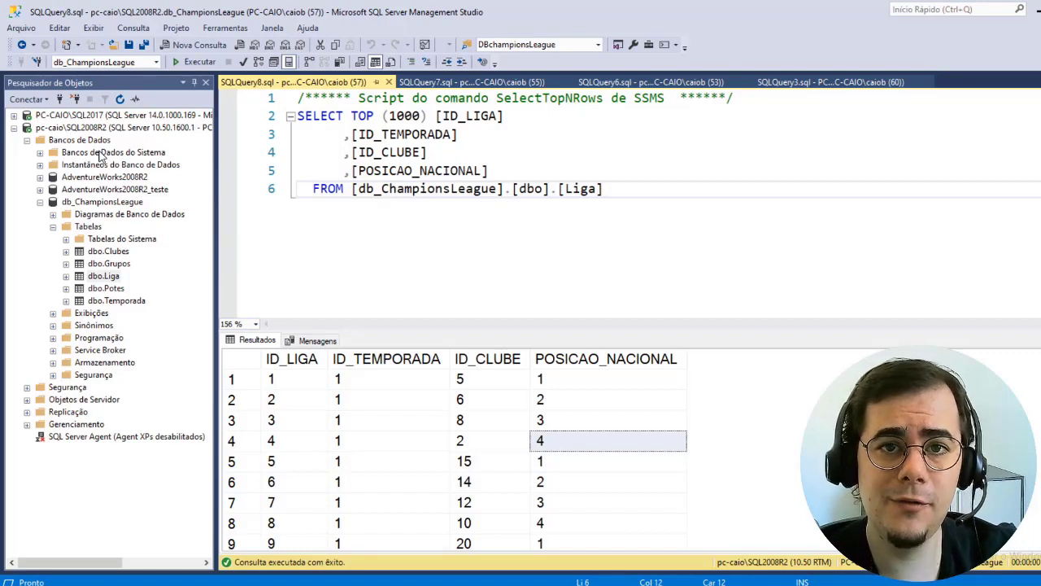
click(500, 233)
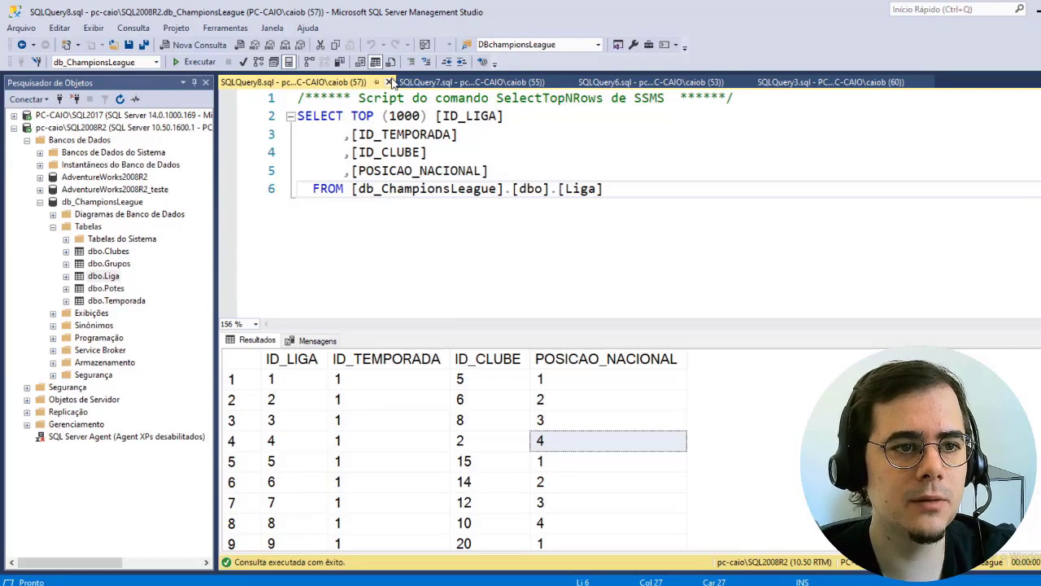
click(389, 82)
click(389, 82)
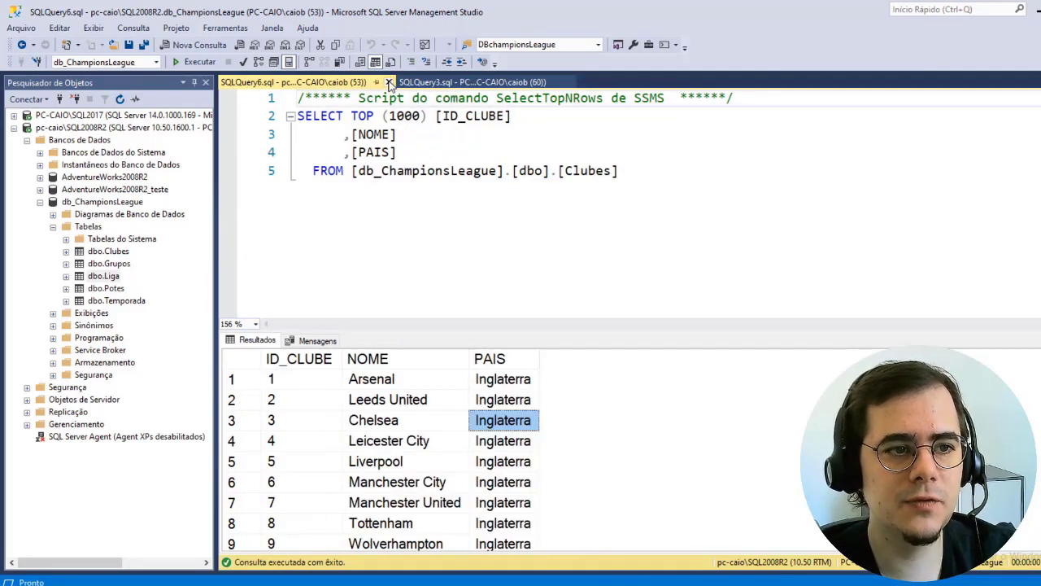
click(389, 82)
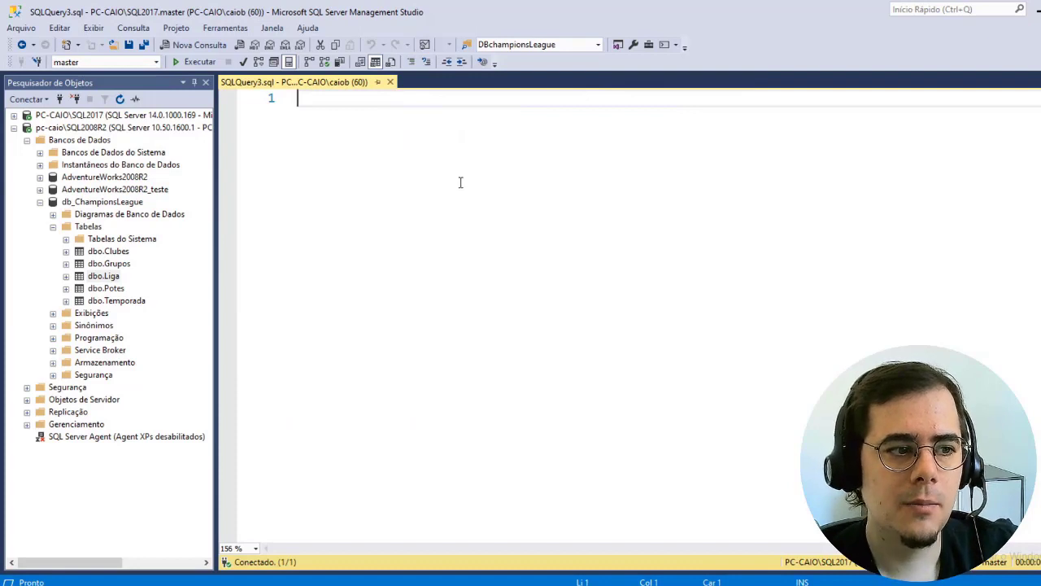
- Inspect the indexes, triggers and keys of the dbo.Clubes table in db_ChampionsLeague, and collapse the table
double_click(114, 252)
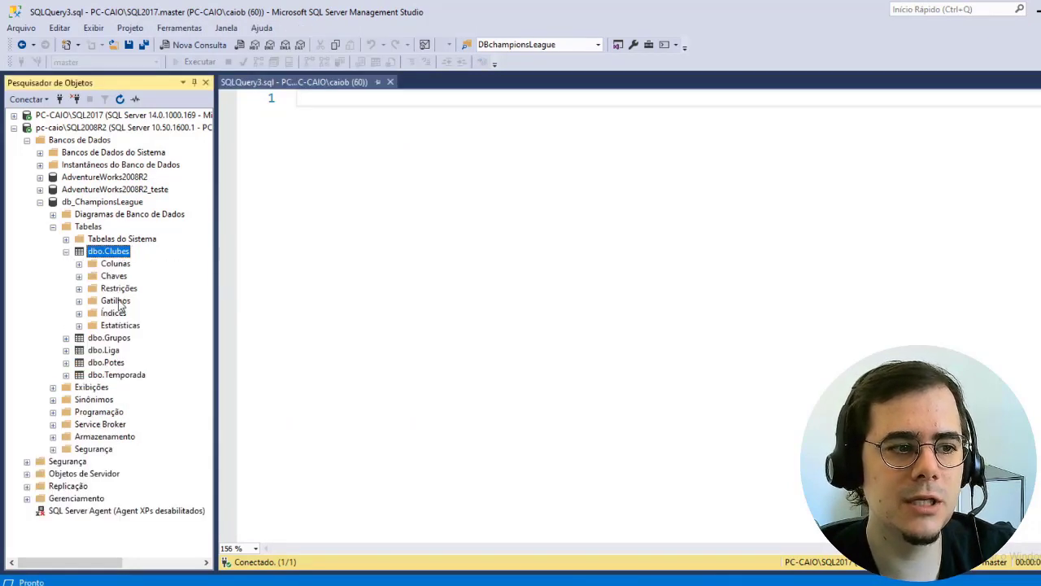
click(113, 315)
double_click(115, 314)
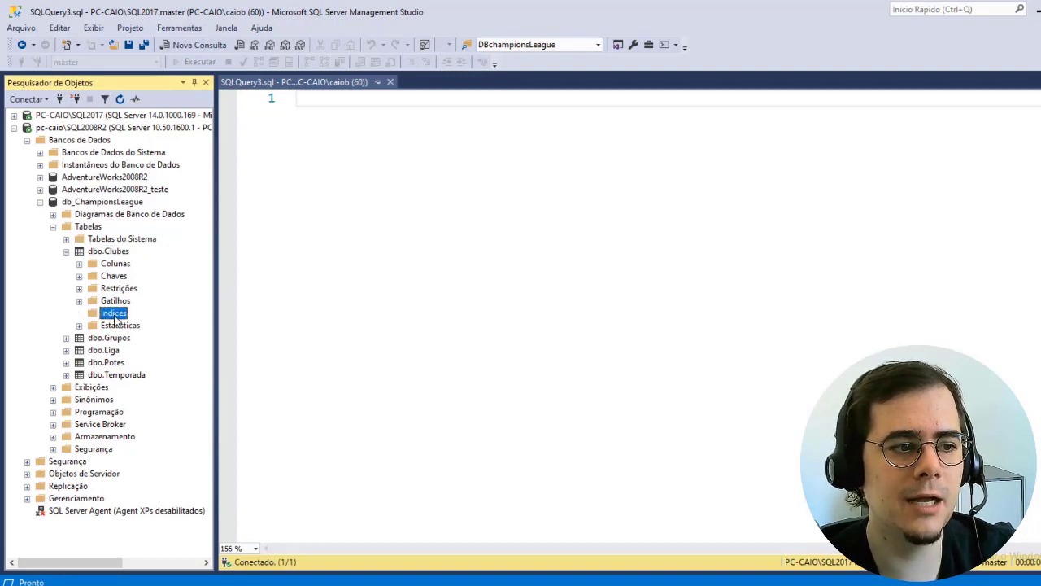
double_click(114, 302)
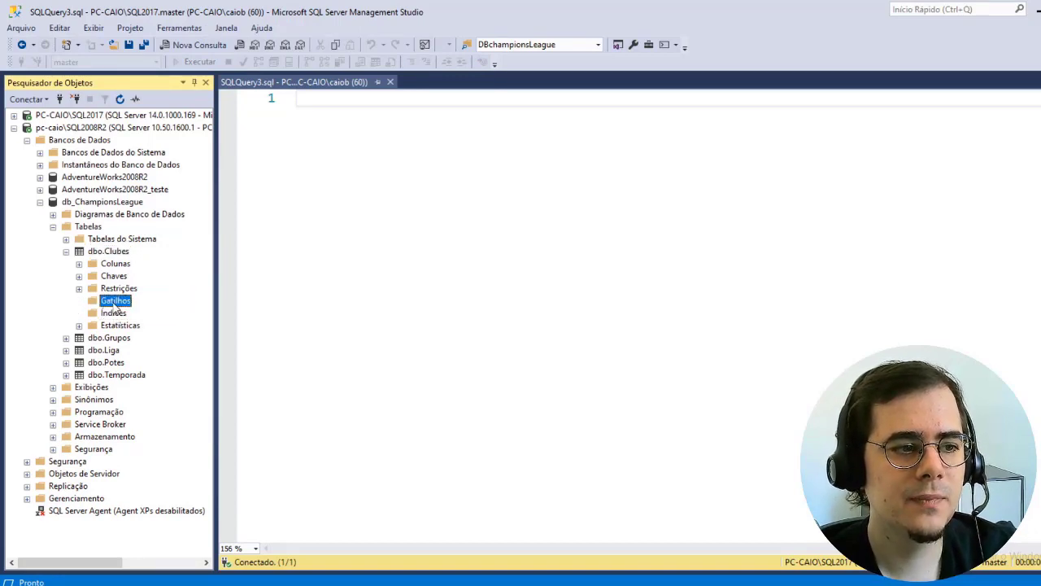
click(116, 281)
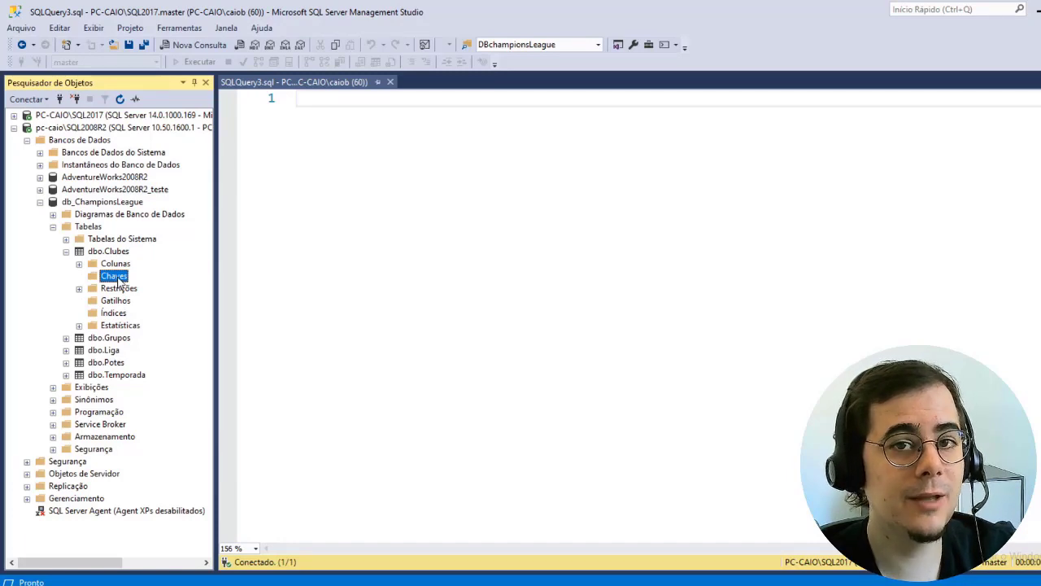
click(67, 253)
- Check the stored procedures under db_ChampionsLeague's Programação folder, and collapse the database
double_click(96, 338)
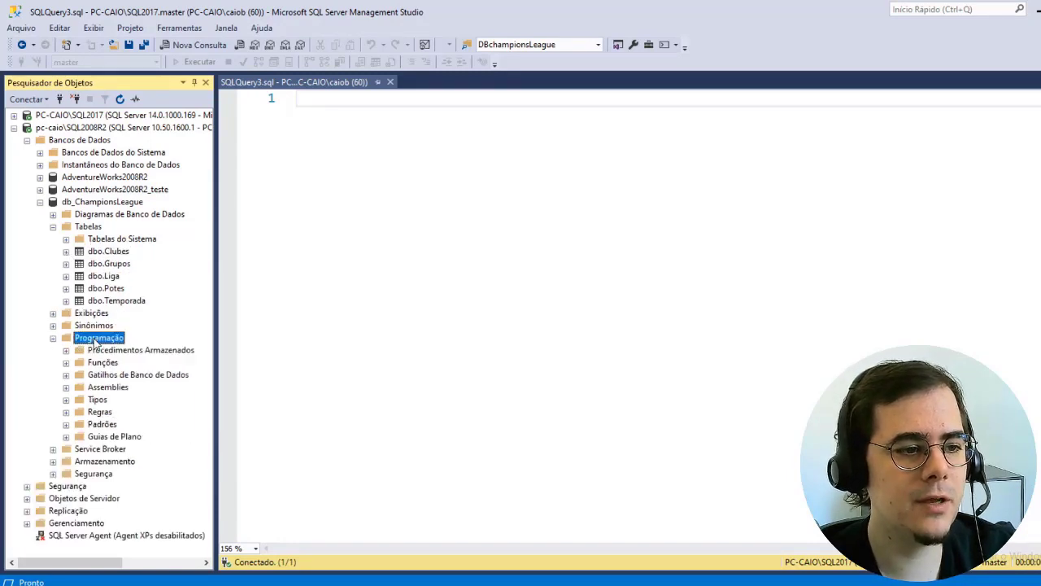
double_click(122, 352)
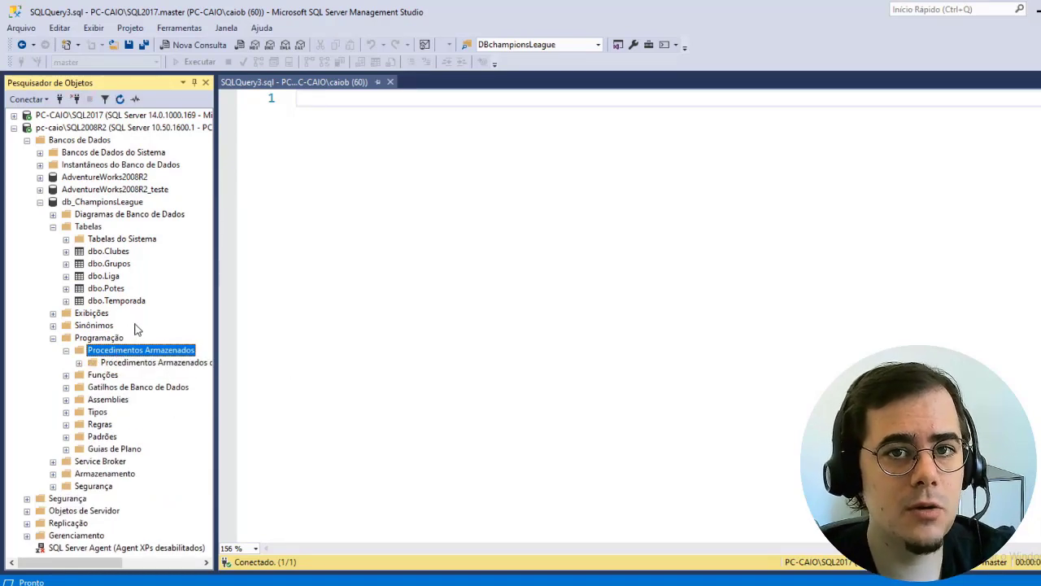
click(53, 337)
click(40, 202)
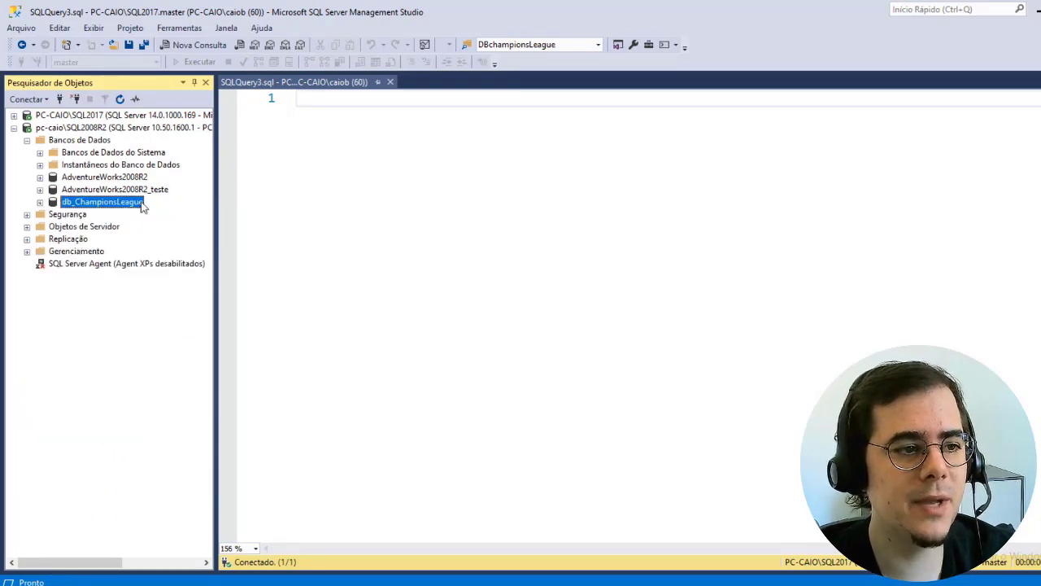
- Delete the db_ChampionsLeague database with existing connections closed, and collapse the SQL2008R2 instance
key(Delete)
click(497, 473)
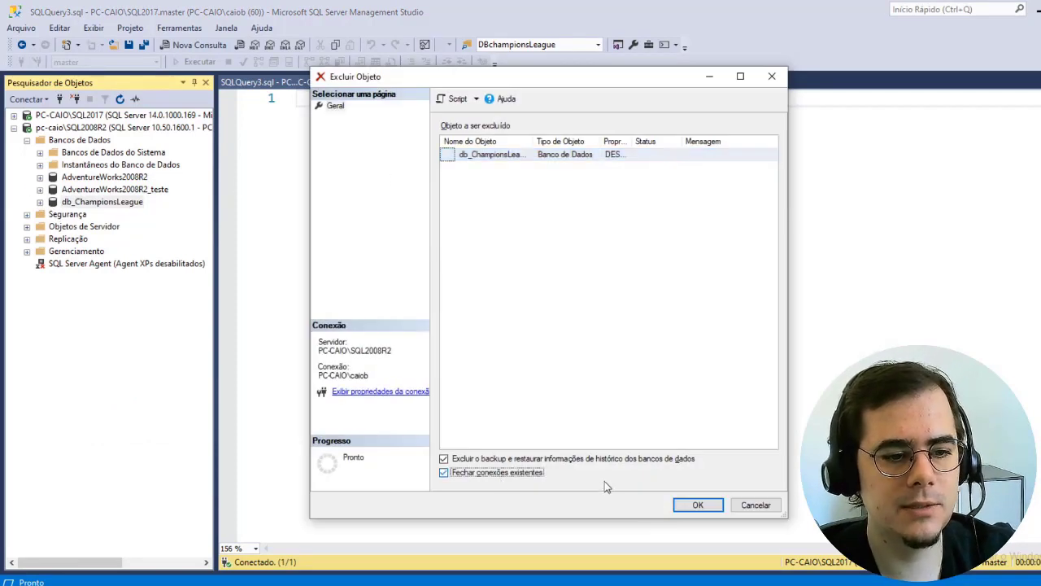
click(687, 507)
click(27, 140)
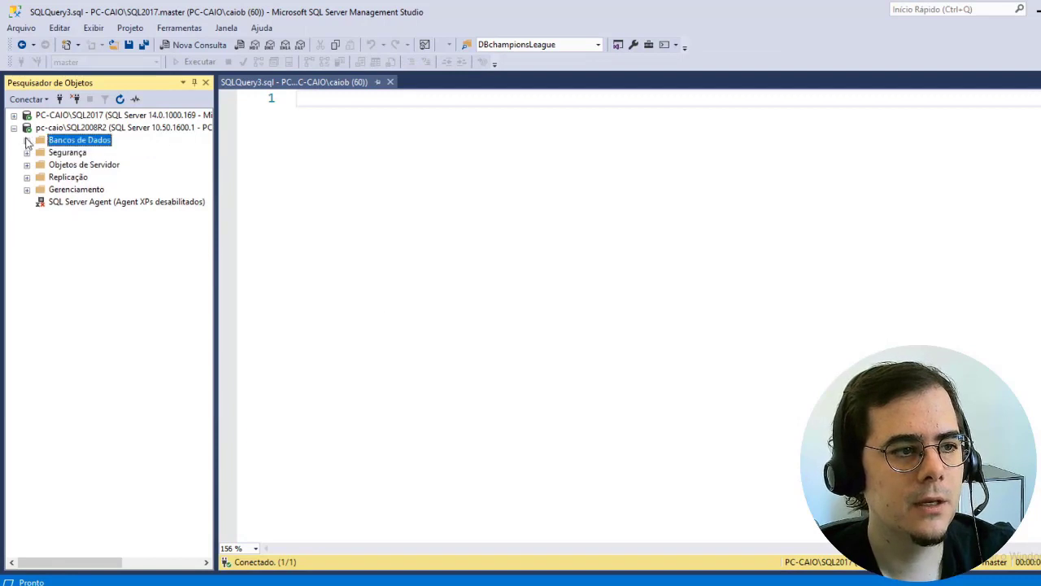
click(14, 128)
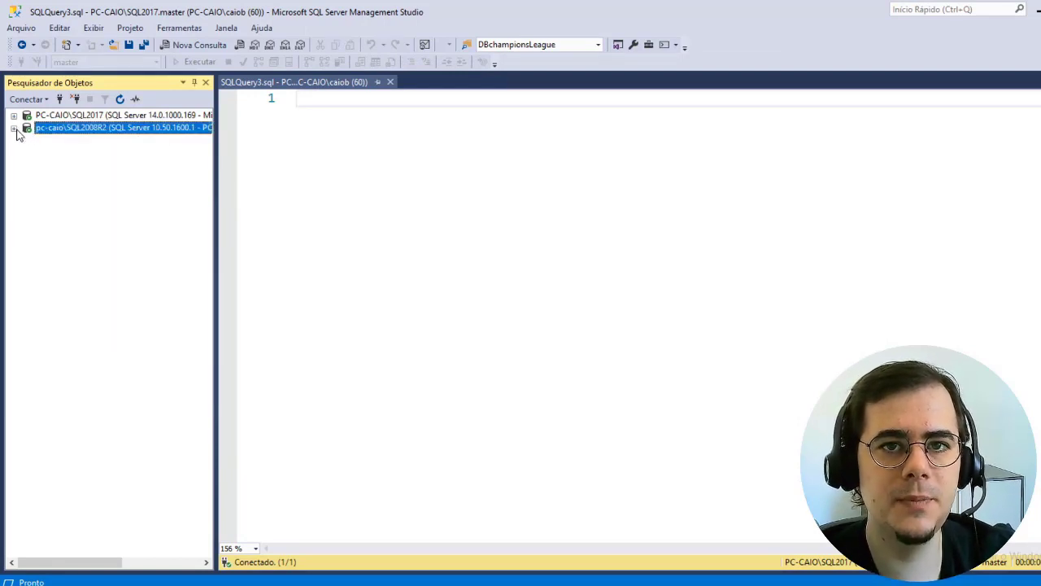
- Start the Generate Scripts wizard for DBchampionsLeague on SQL2017, keeping the whole database and all its objects selected
click(13, 116)
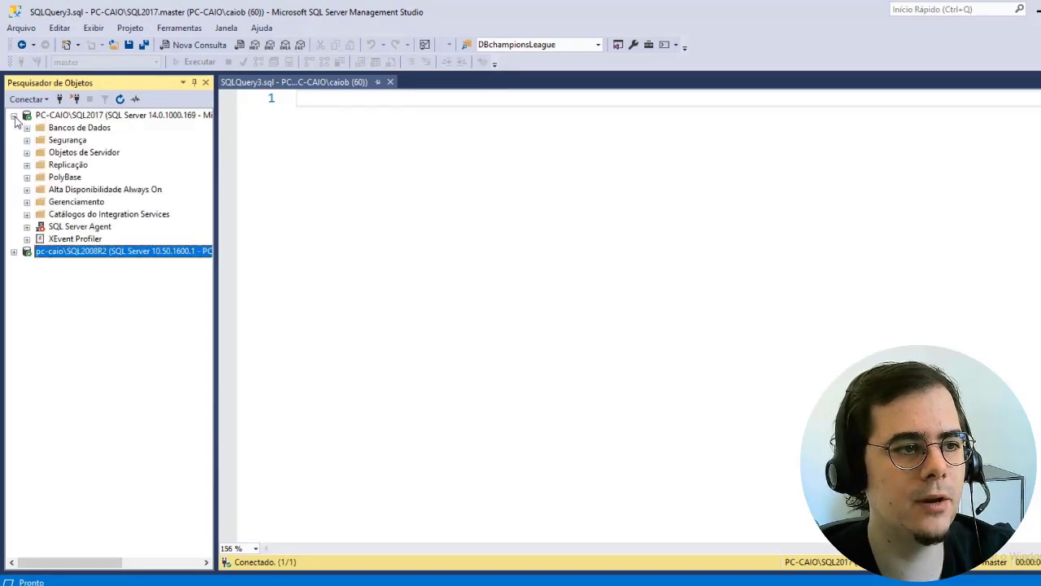
double_click(59, 128)
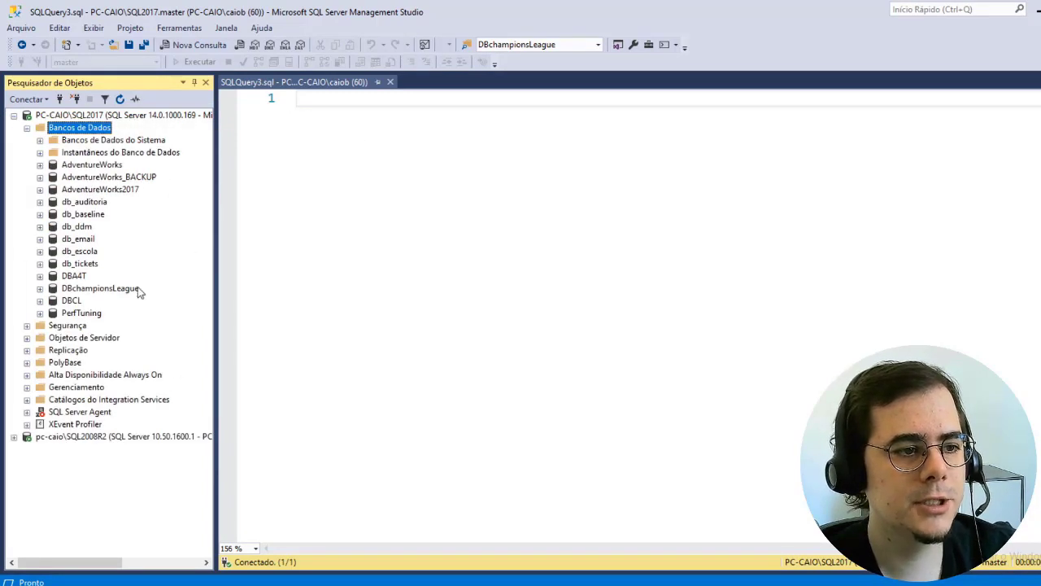
right_click(96, 292)
mouse_move(204, 349)
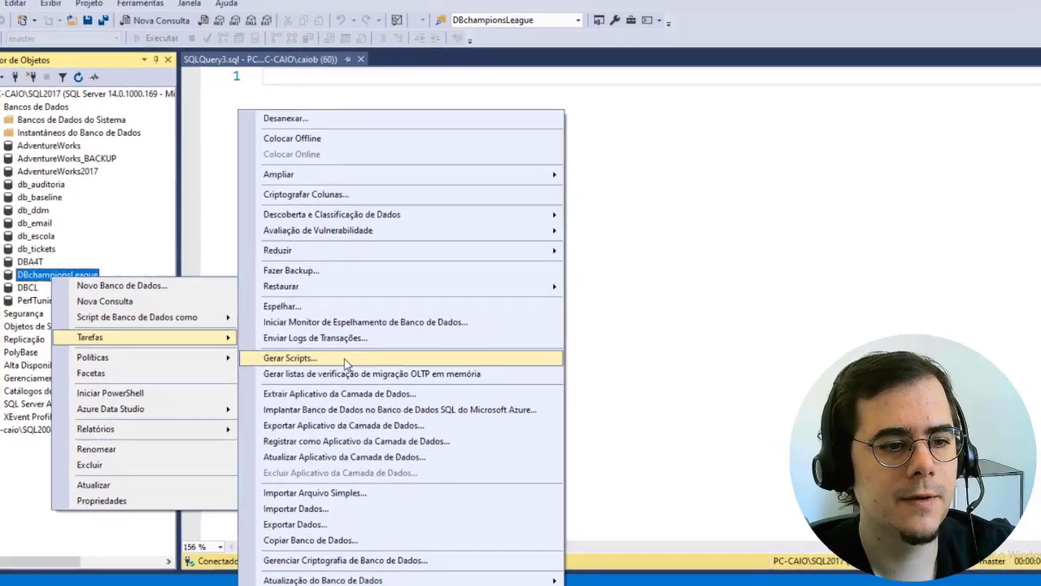
click(344, 358)
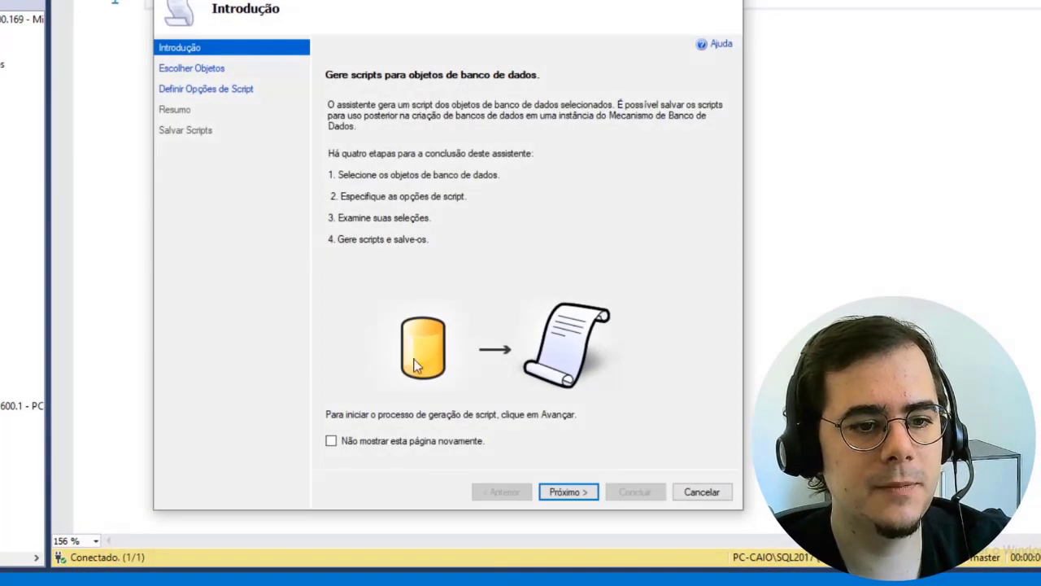
click(632, 504)
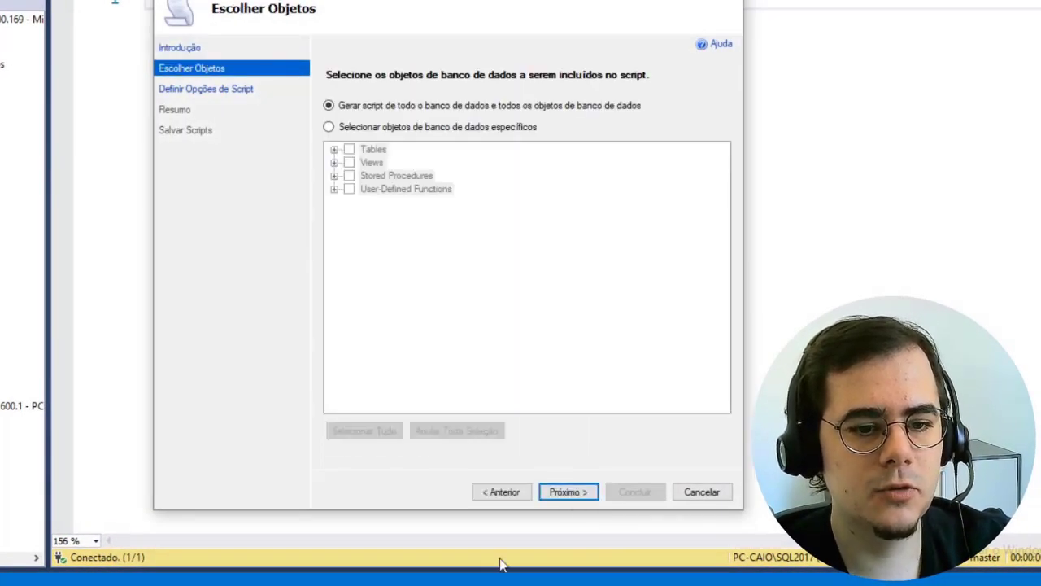
click(572, 494)
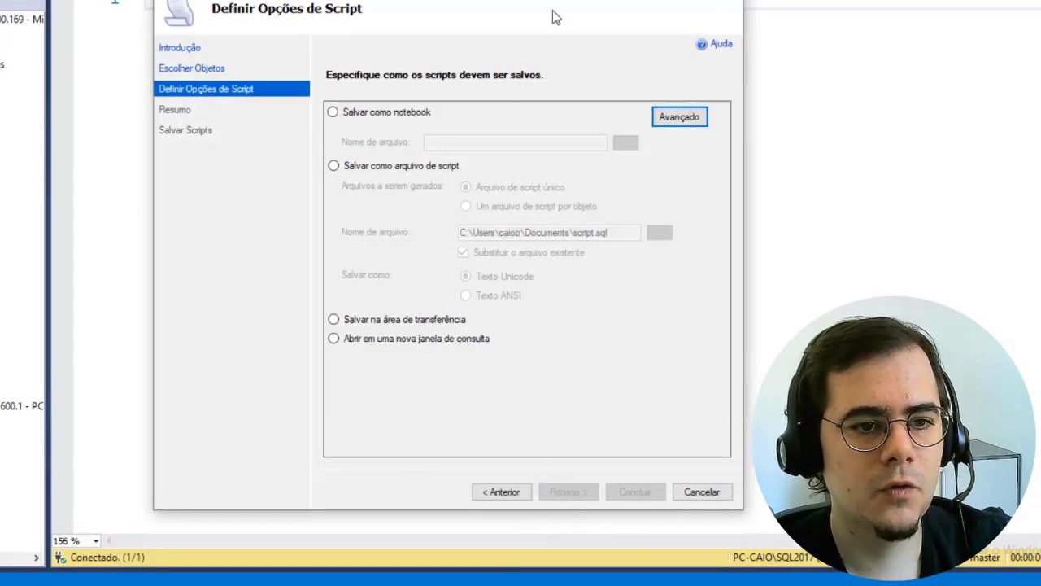
- In the advanced scripting options, set Script Defaults, Include Descriptive Headers, Generate Script for Dependent Objects and Script Extended Properties to False
click(670, 122)
drag(626, 184, 621, 203)
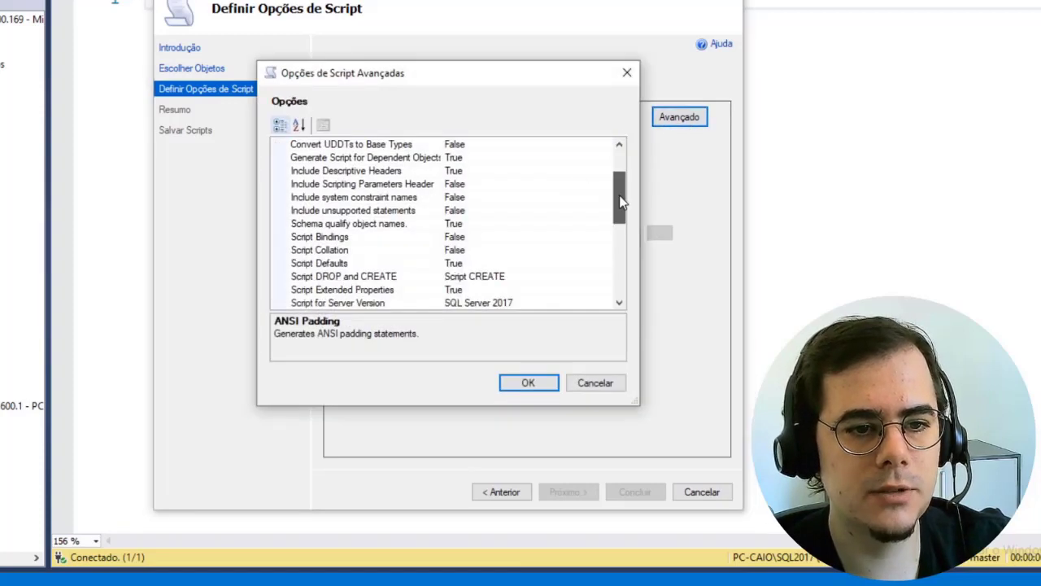
drag(521, 61, 521, 0)
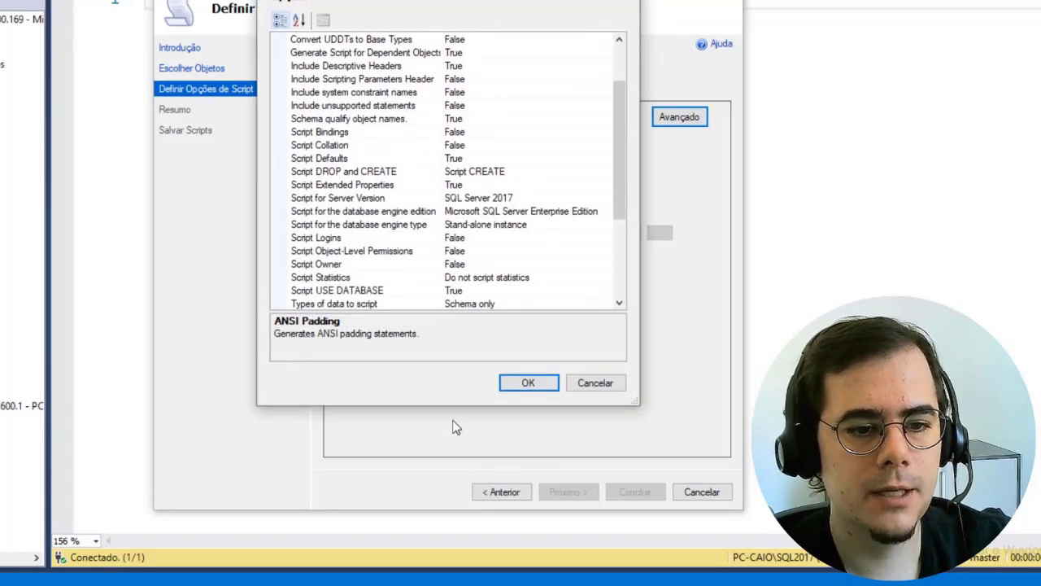
drag(450, 404, 449, 537)
double_click(492, 158)
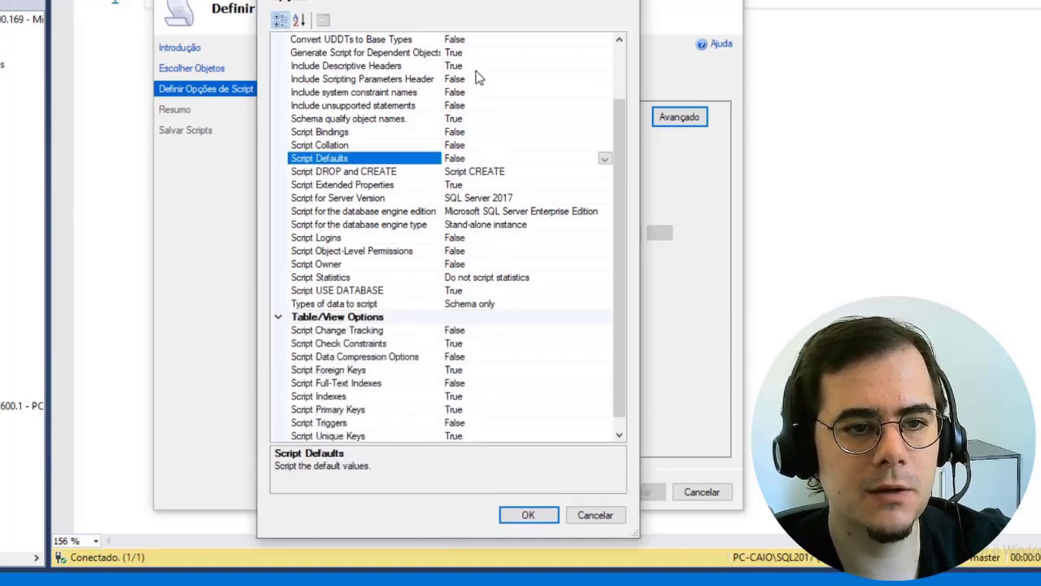
double_click(480, 65)
double_click(479, 53)
click(488, 184)
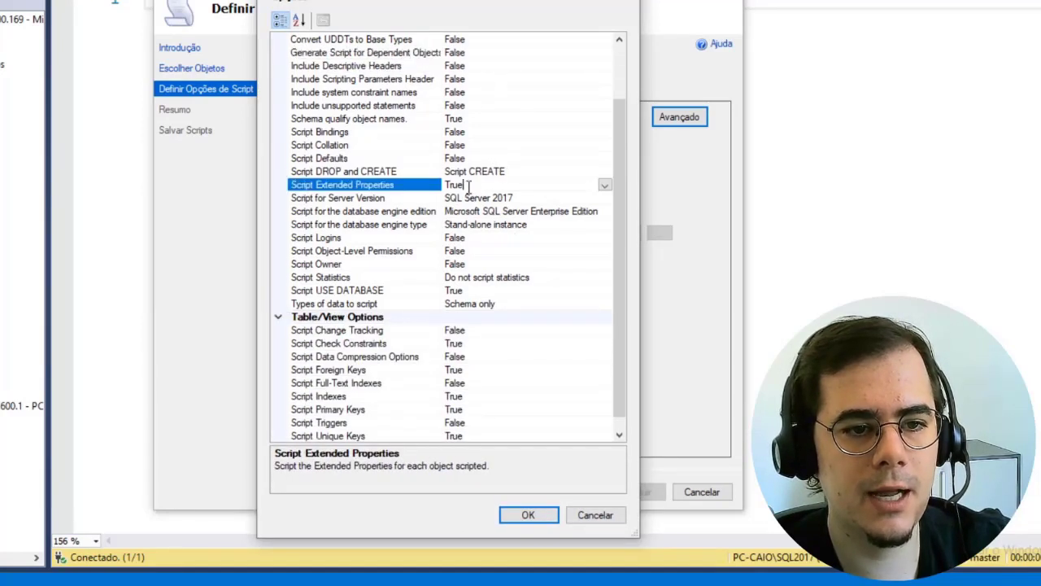
- Set Script for Server Version to SQL Server 2008 R2
click(542, 198)
click(605, 199)
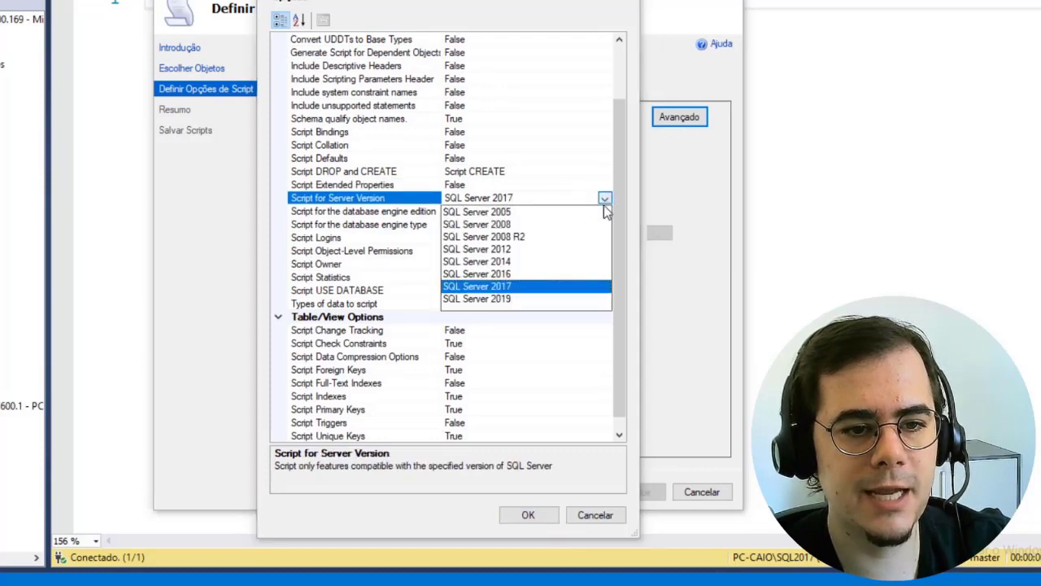
click(532, 237)
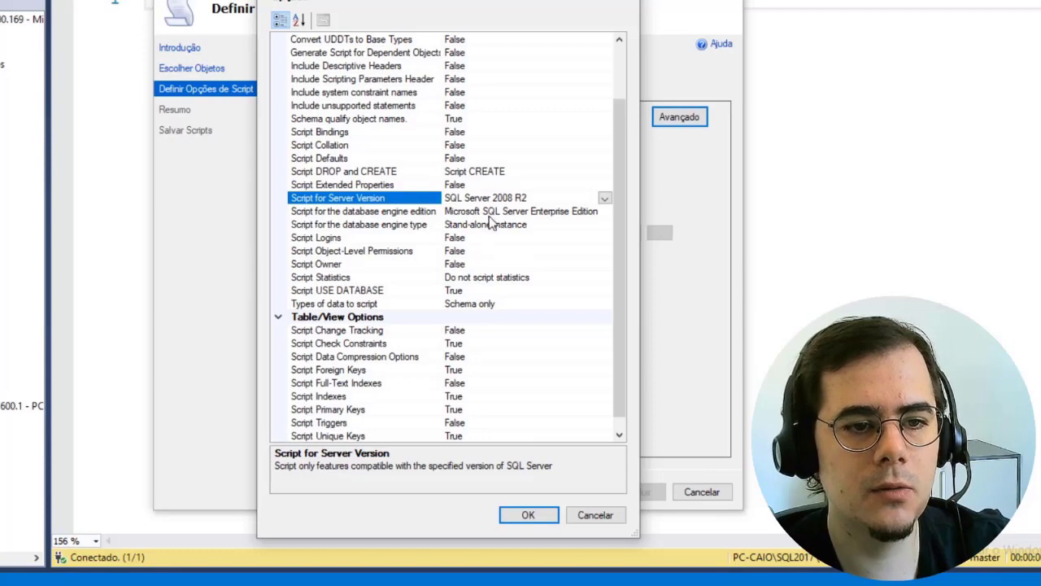
- Set Schema qualify object names to False and Script Triggers to True, and accept the advanced options
double_click(477, 119)
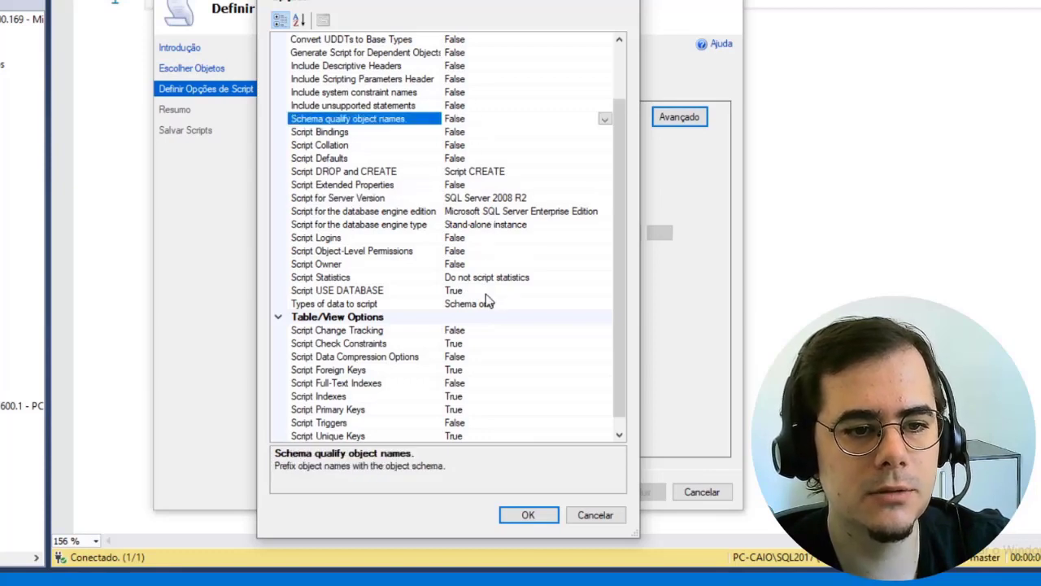
scroll(491, 288, down, 1)
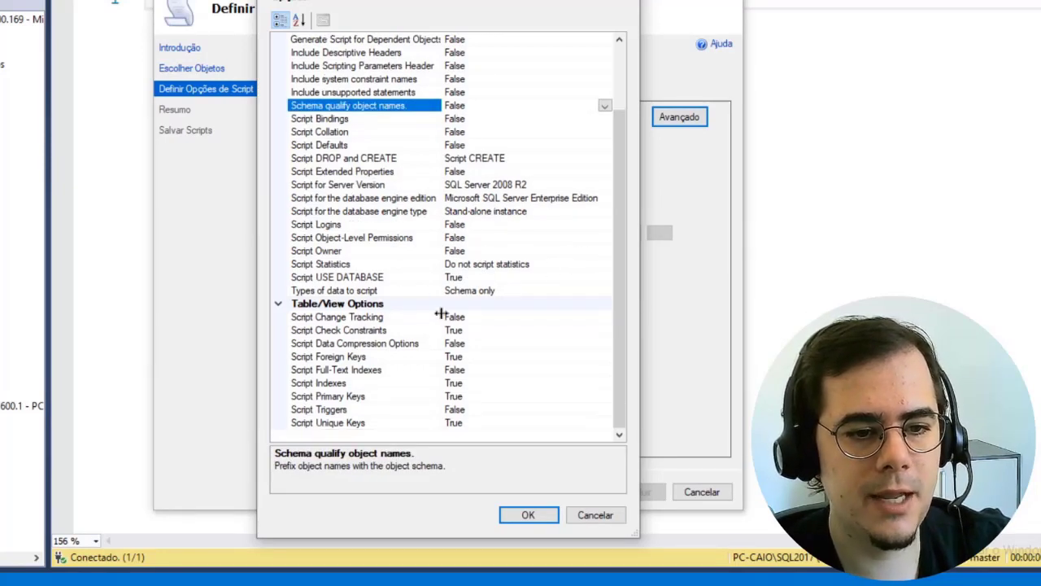
double_click(479, 411)
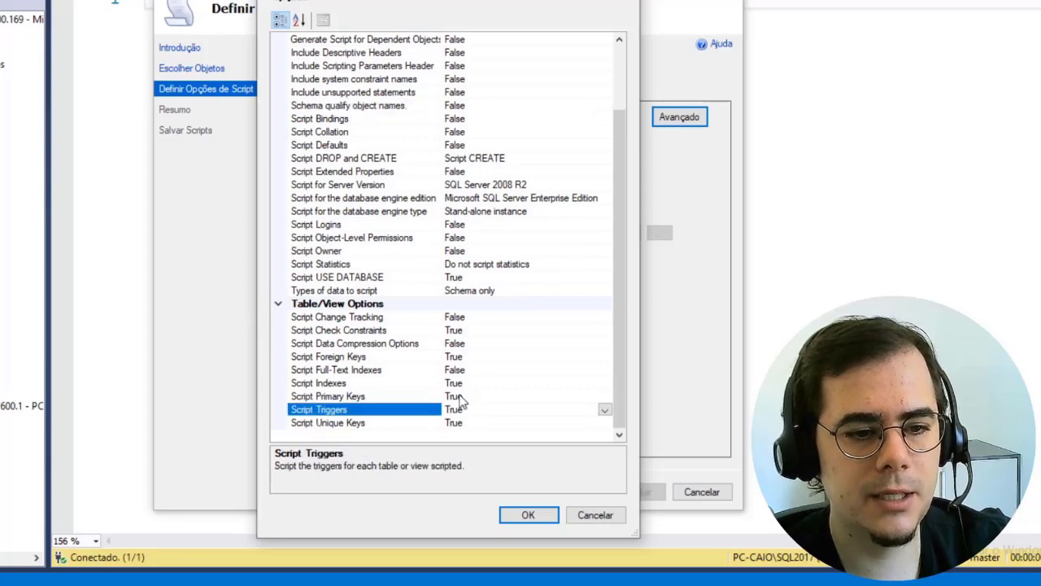
scroll(545, 228, up, 2)
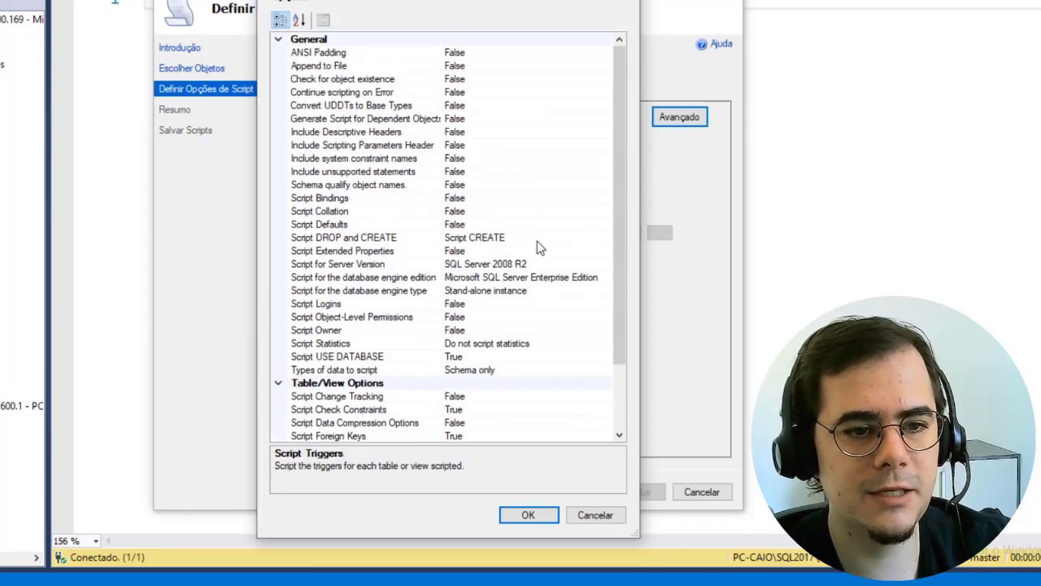
click(529, 514)
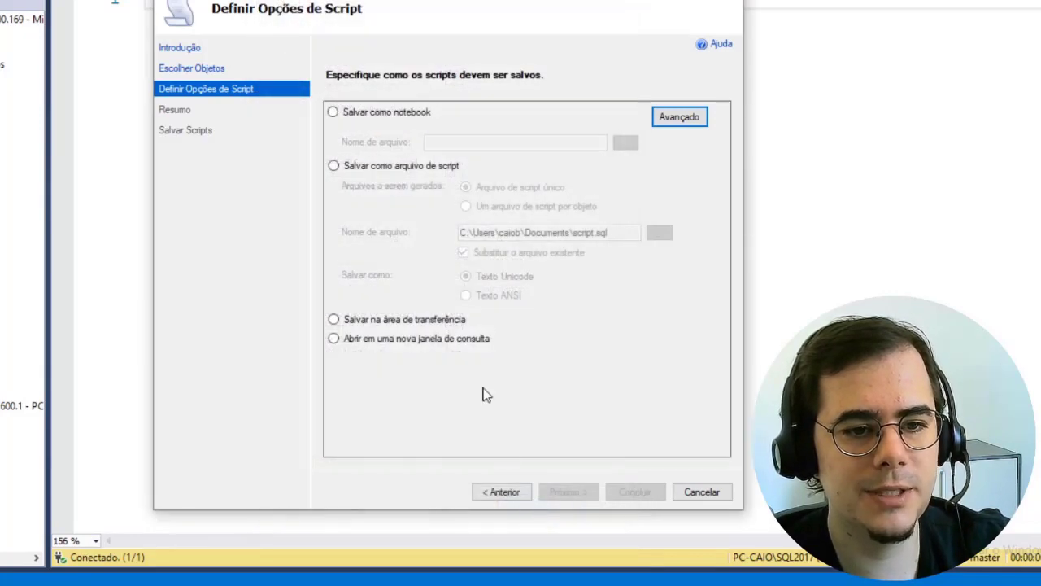
- Choose to save a single Unicode script file named scriptbanco2008r2.sql in Documents, and continue to the summary
click(439, 168)
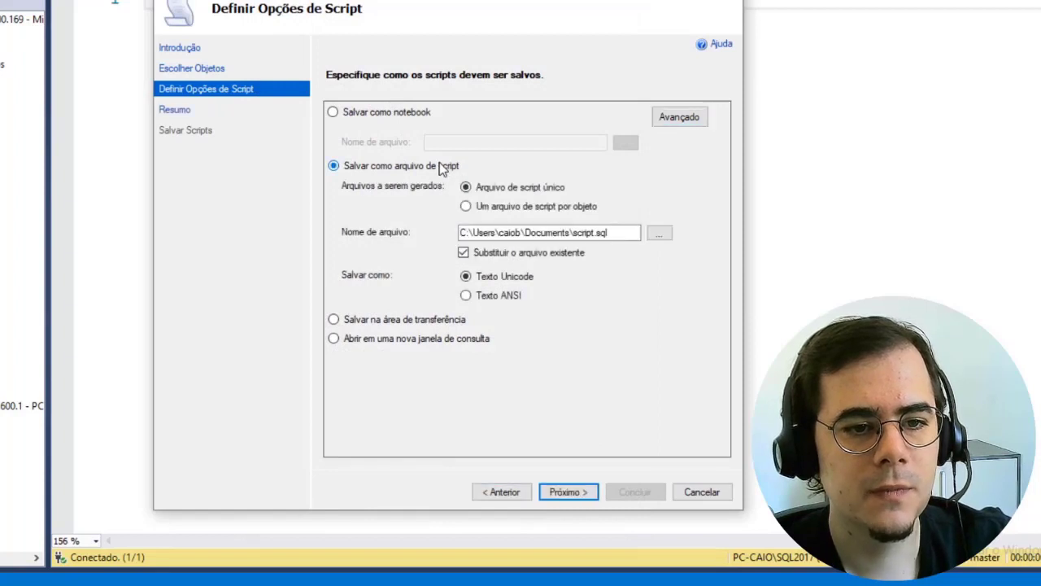
click(594, 234)
text(banco2008r2)
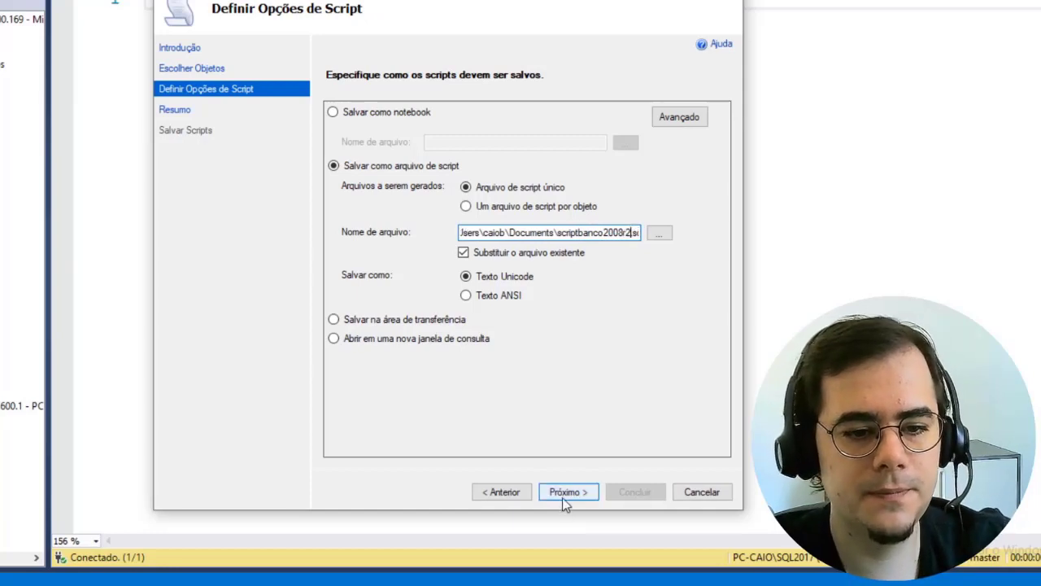
click(564, 494)
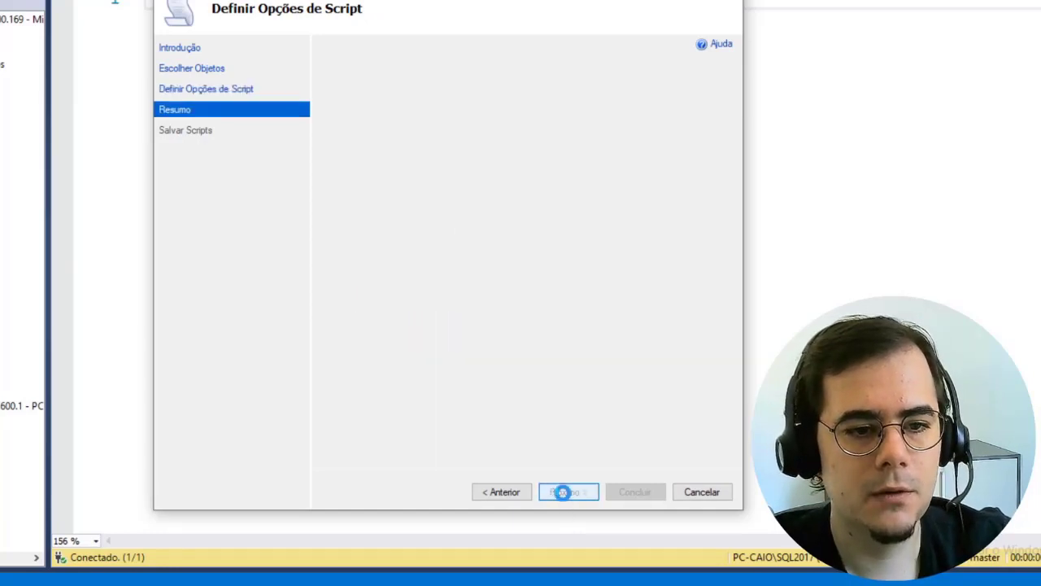
- Generate the script file from the summary and finish the script wizard
click(587, 493)
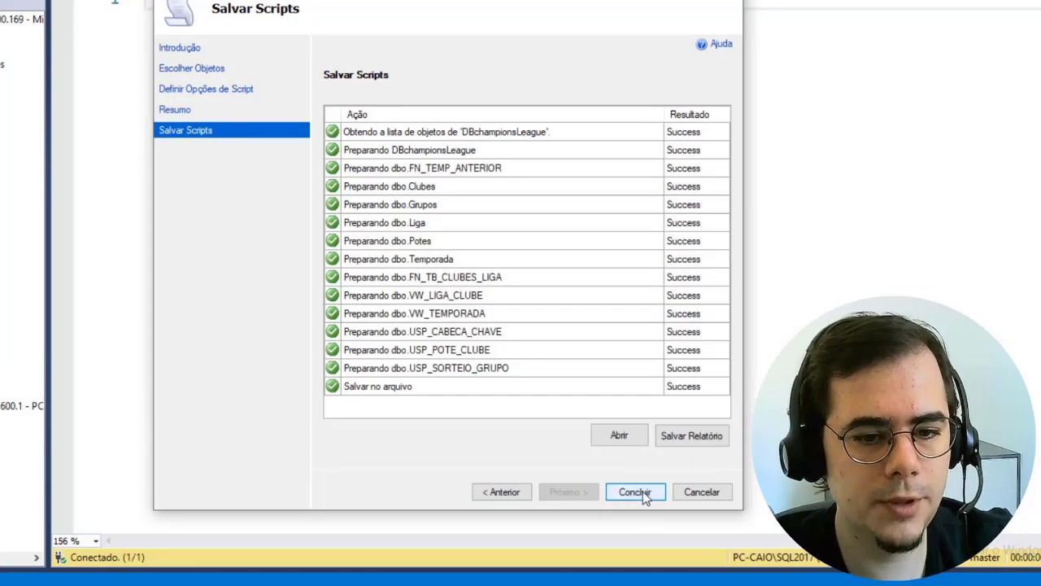
click(634, 492)
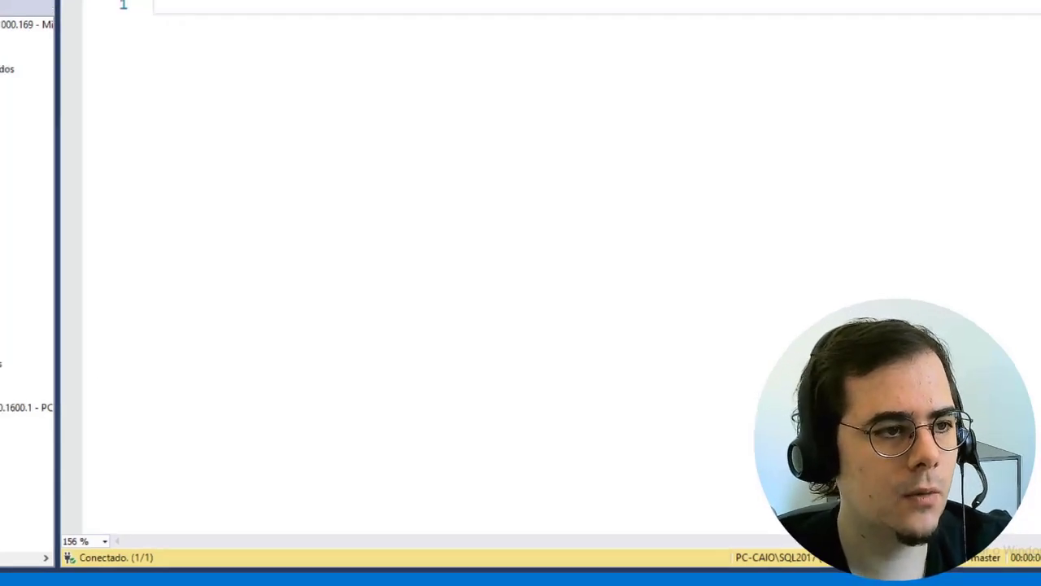
- Open a new query on the SQL2008R2 instance and load scriptbanco2008r2.sql from the Documents folder
click(69, 129)
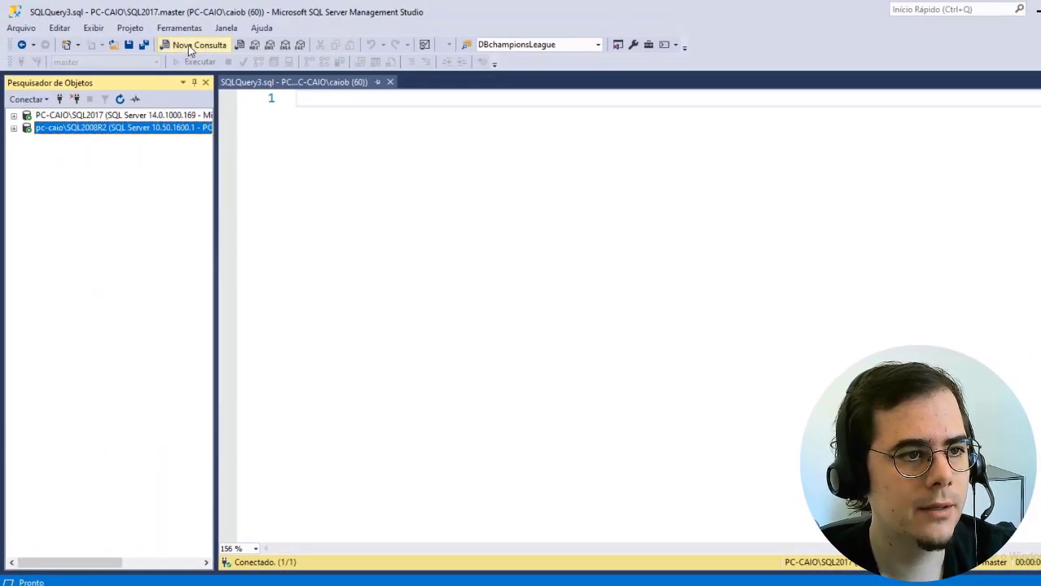
click(192, 46)
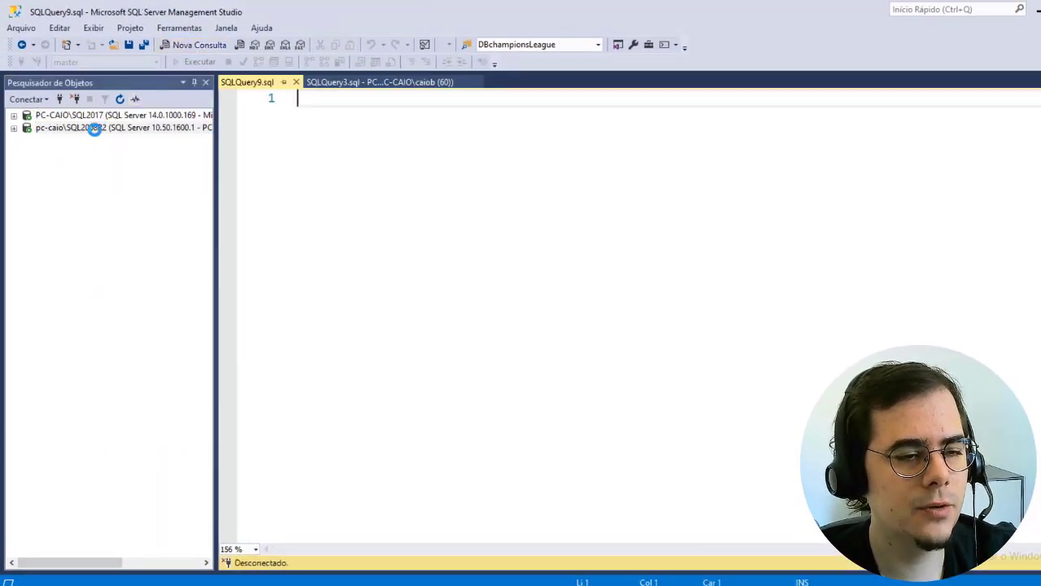
key(alt+Tab)
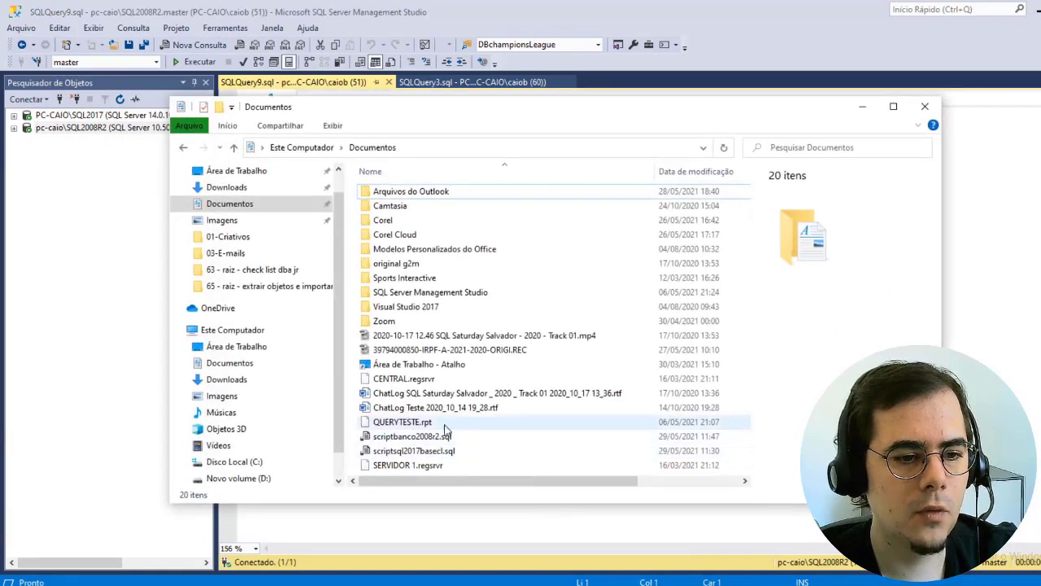
click(411, 436)
drag(1038, 297, 1026, 289)
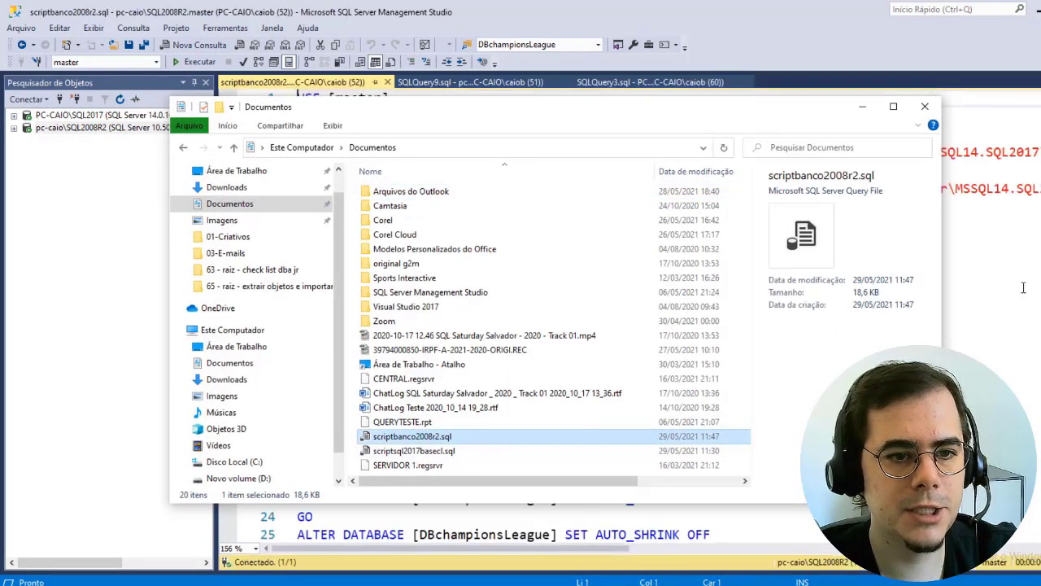
click(862, 106)
click(618, 293)
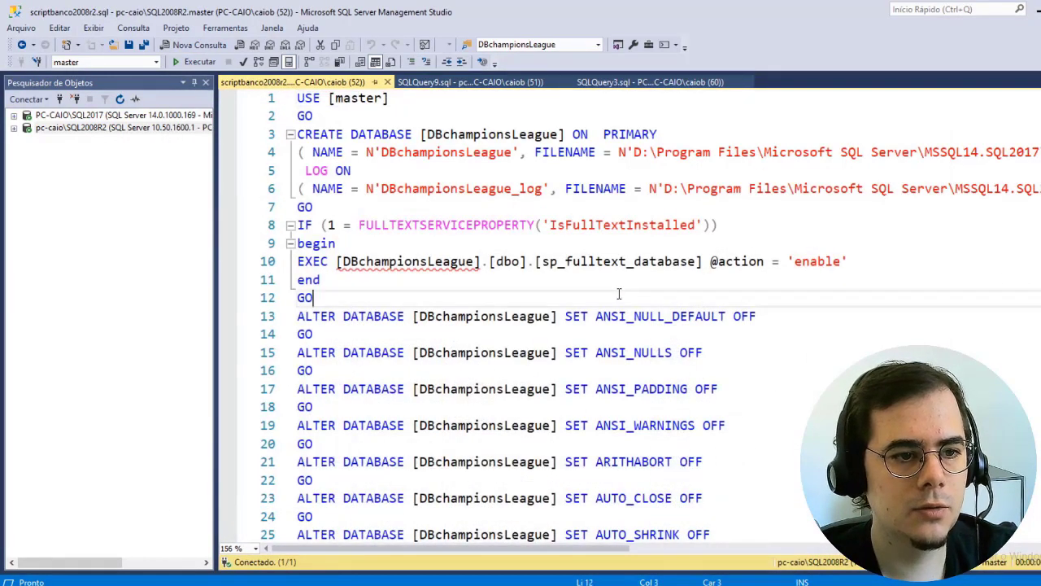
- Break the data and log file definitions in CREATE DATABASE so each FILENAME clause starts on its own line
scroll(609, 274, right, 3)
scroll(582, 179, left, 3)
click(536, 152)
key(Return)
click(565, 205)
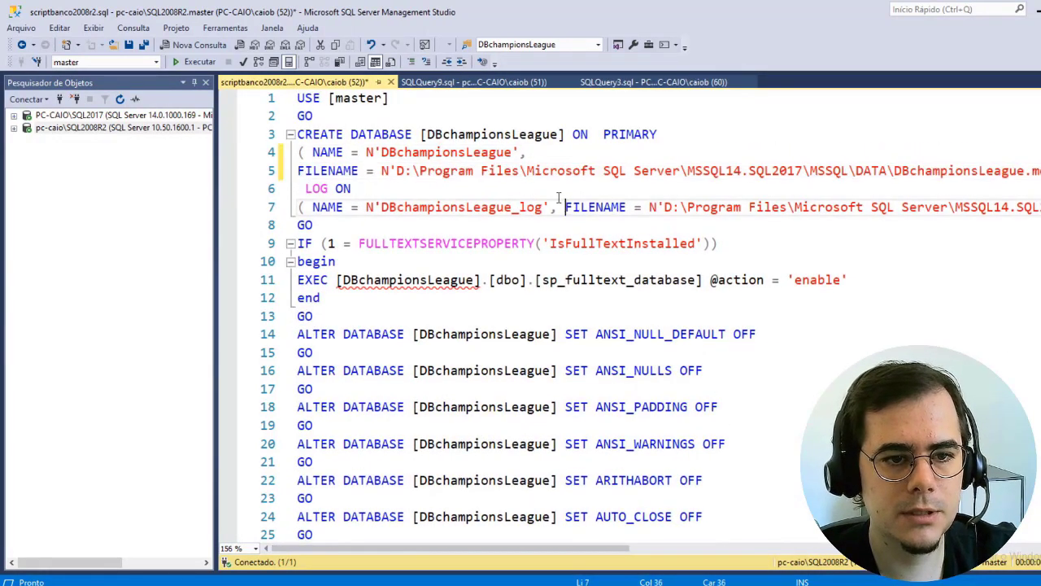
key(Return)
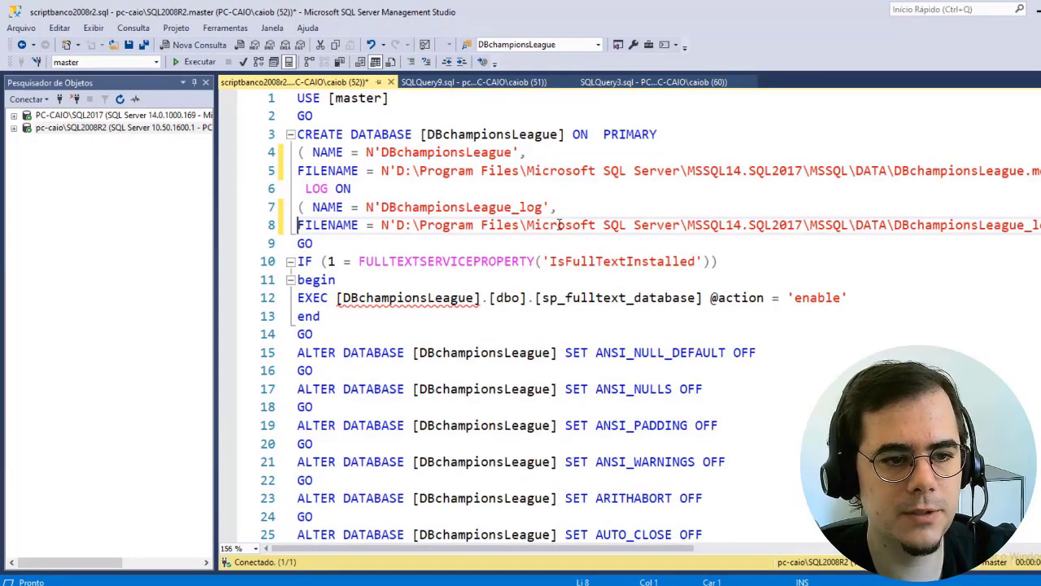
- Expand the databases of the SQL2008R2 instance and open the properties of AdventureWorks2008R2
double_click(70, 130)
right_click(72, 131)
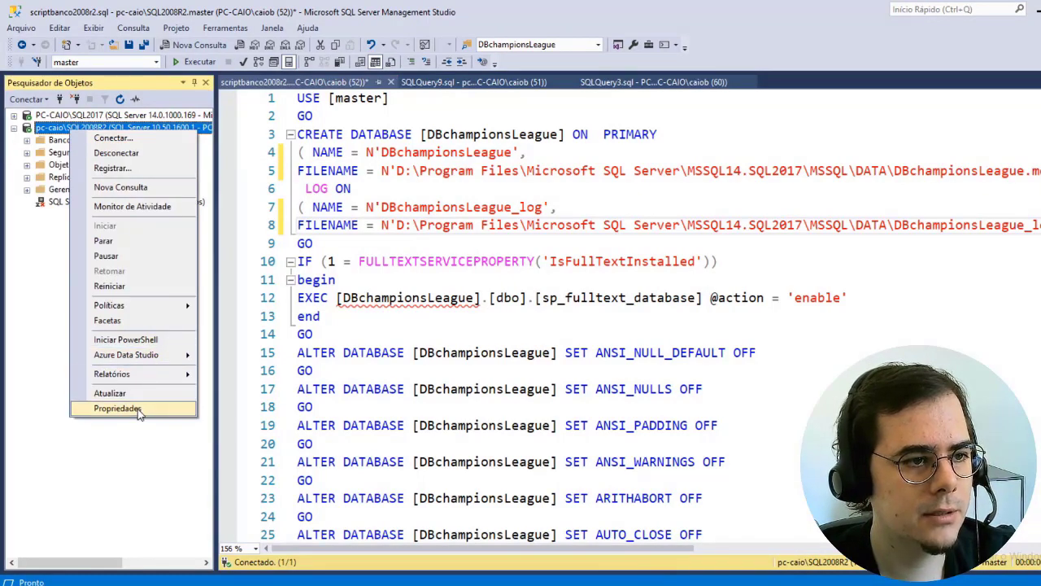
double_click(65, 140)
click(109, 177)
right_click(109, 179)
key(Escape)
right_click(141, 176)
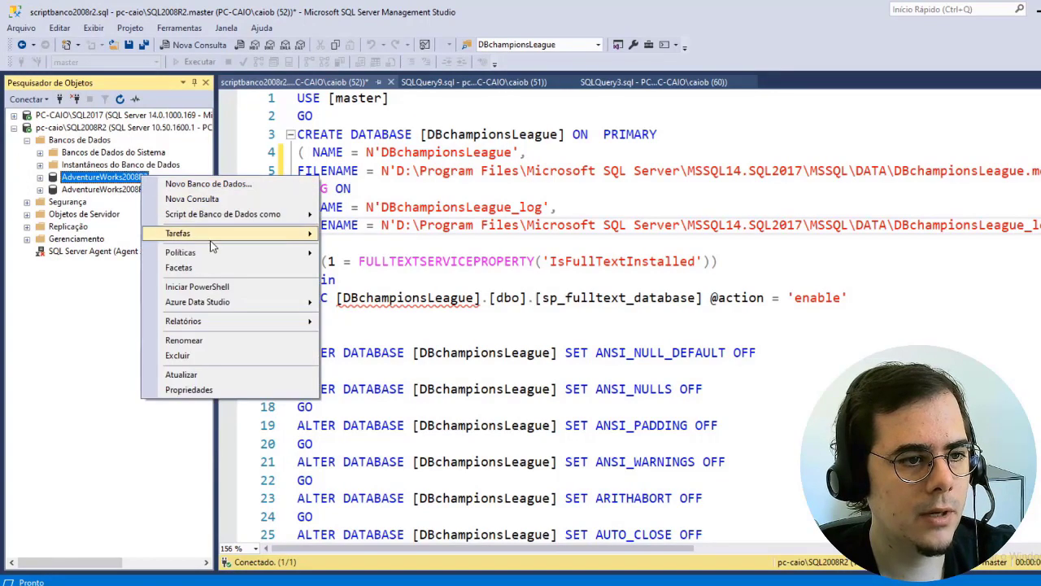
click(216, 375)
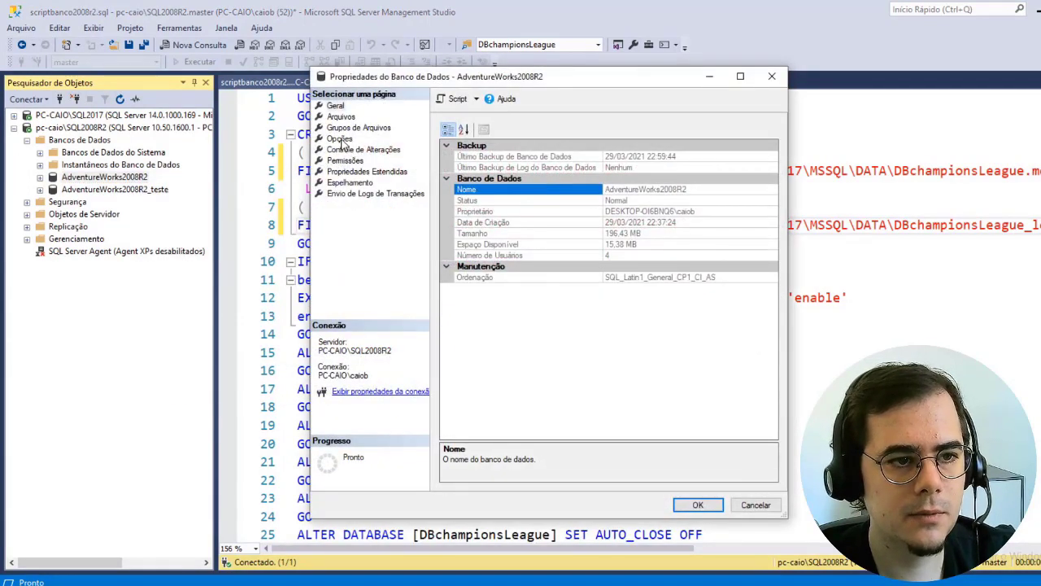
- Copy the data folder path from the AdventureWorks2008R2 database files list and close the properties
click(340, 139)
click(338, 117)
click(730, 215)
key(Right)
key(Right)
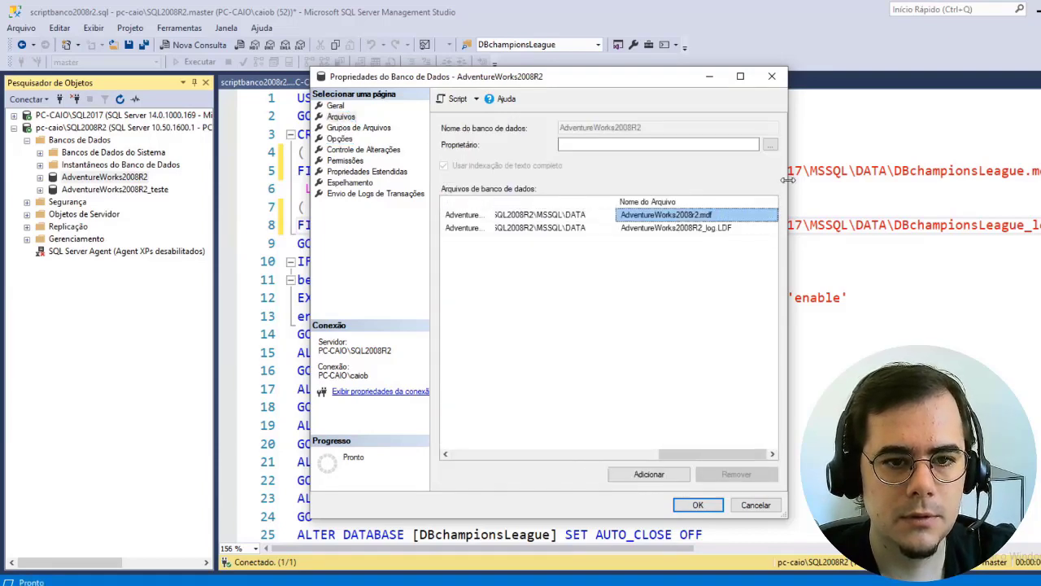
key(Left)
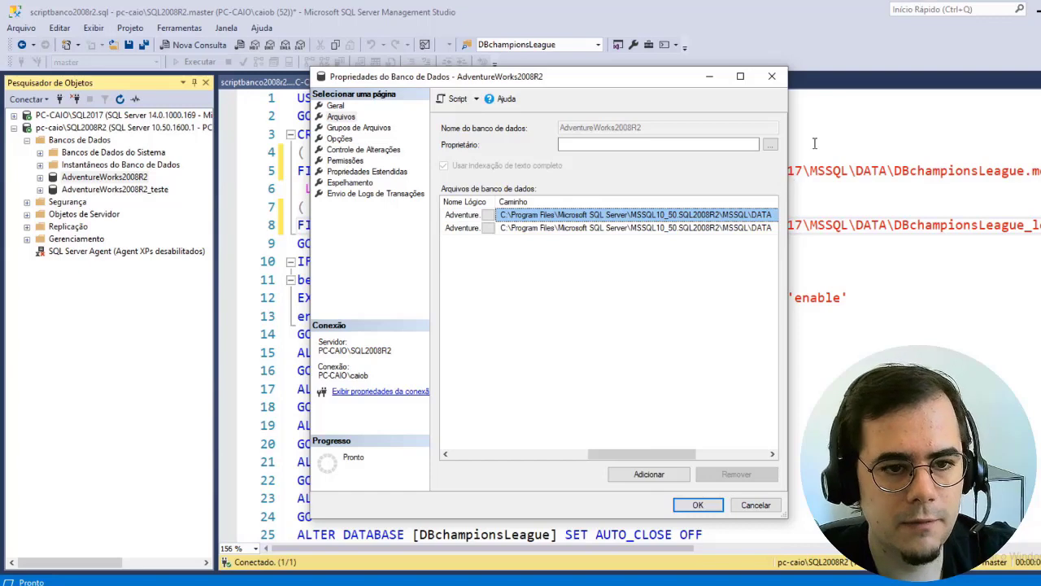
click(772, 76)
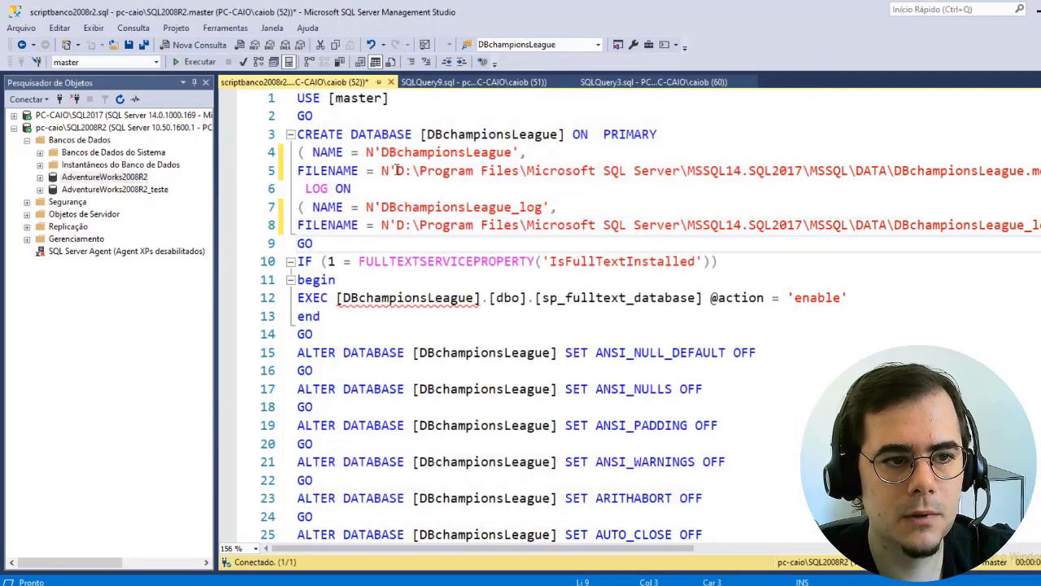
- Replace the folder in both FILENAME paths with C:\Program Files\Microsoft SQL Server\MSSQL10_50.SQL2008R2\MSSQL\DATA, keeping the file names
drag(397, 170, 882, 172)
text(C:\Program Files\Microsoft SQL Server\MSSQL10_50.SQL2008R2\MSSQL\DATA)
drag(888, 225, 397, 226)
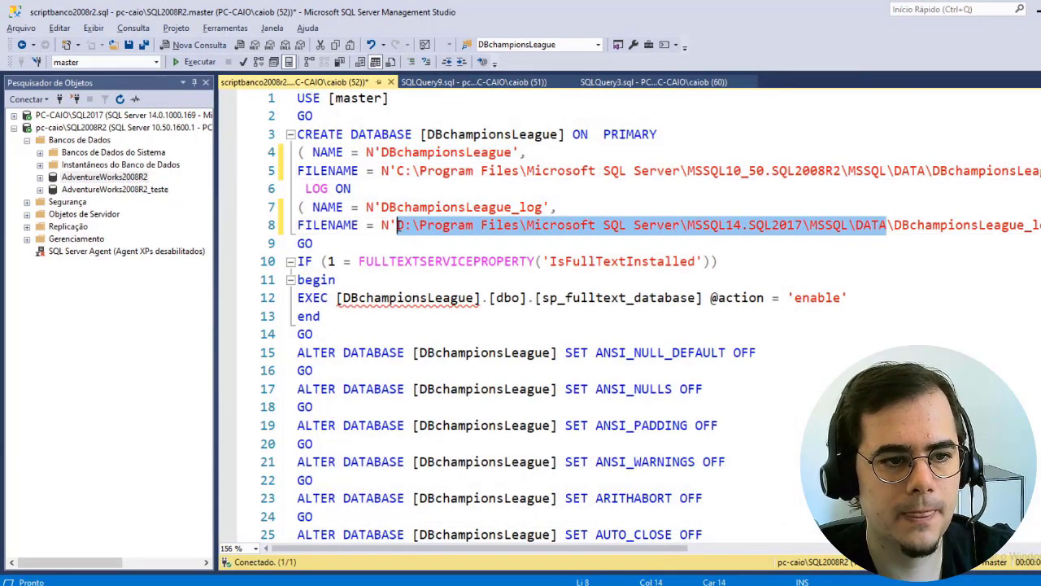
text(C:\Program Files\Microsoft SQL Server\MSSQL10_50.SQL2008R2\MSSQL\DATA)
- Execute the whole script on the SQL2008R2 instance and refresh its list of databases
click(576, 242)
click(574, 112)
key(F5)
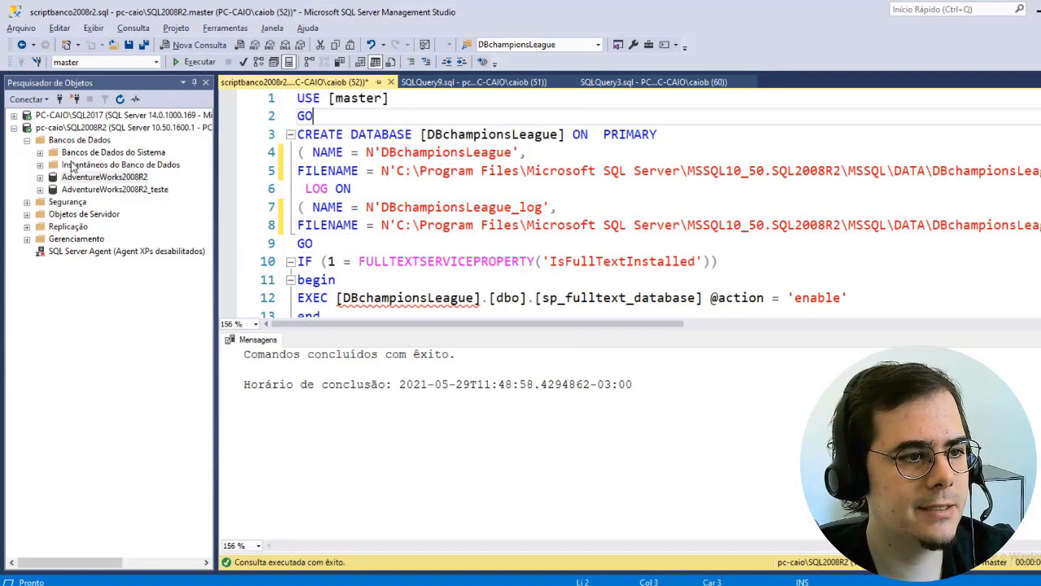
click(71, 141)
key(F5)
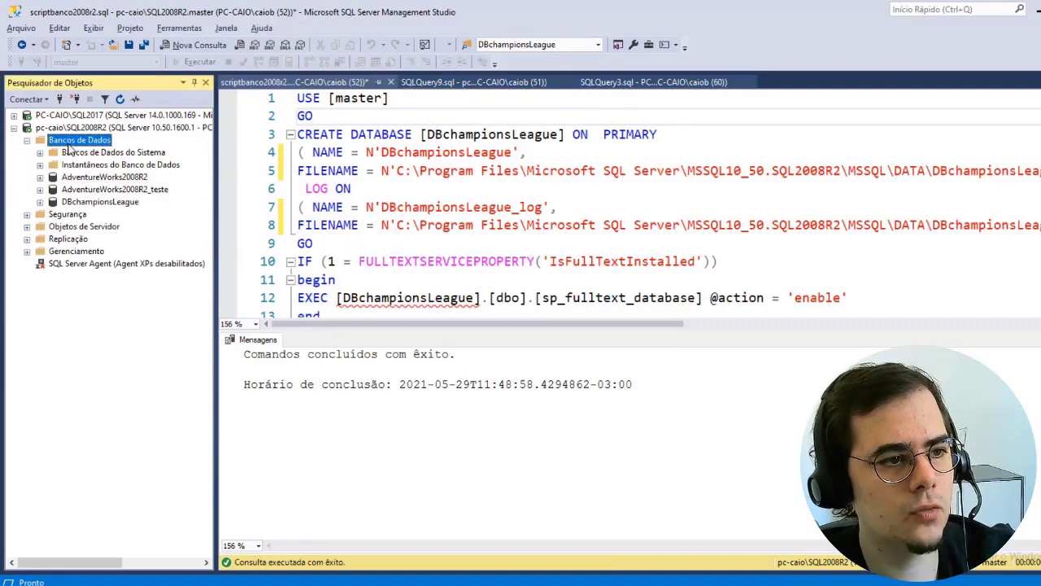
- Examine the stored procedures, views and tables of DBchampionsLeague on the SQL2008R2 instance
double_click(96, 203)
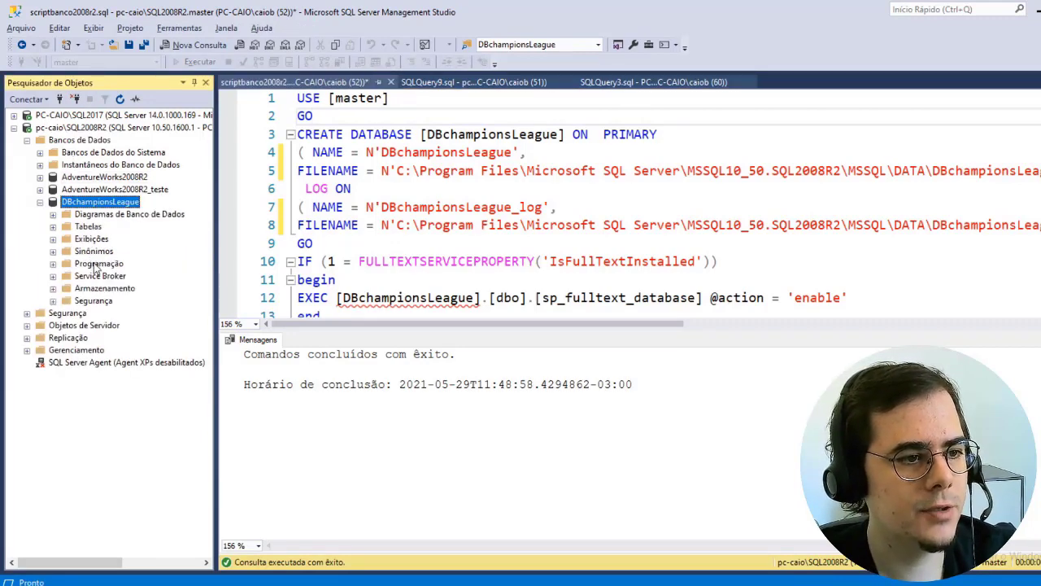
double_click(97, 264)
click(114, 277)
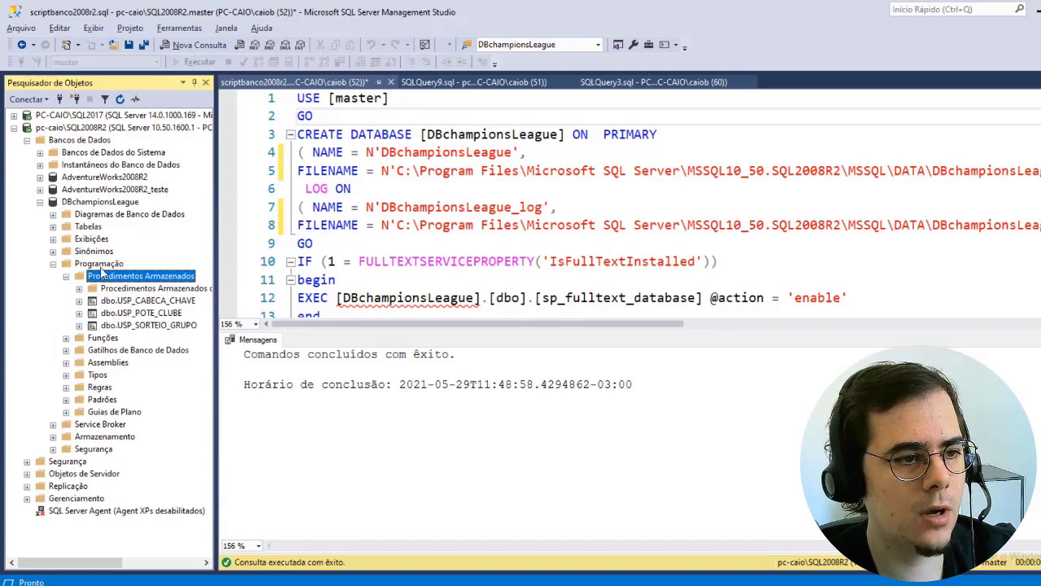
double_click(100, 264)
click(89, 238)
double_click(89, 239)
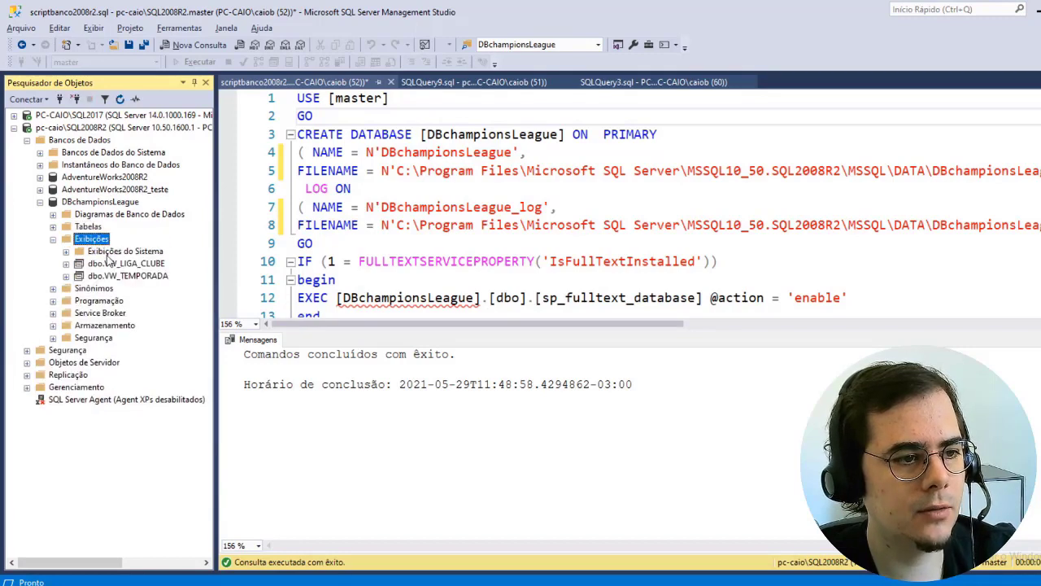
double_click(90, 240)
double_click(89, 227)
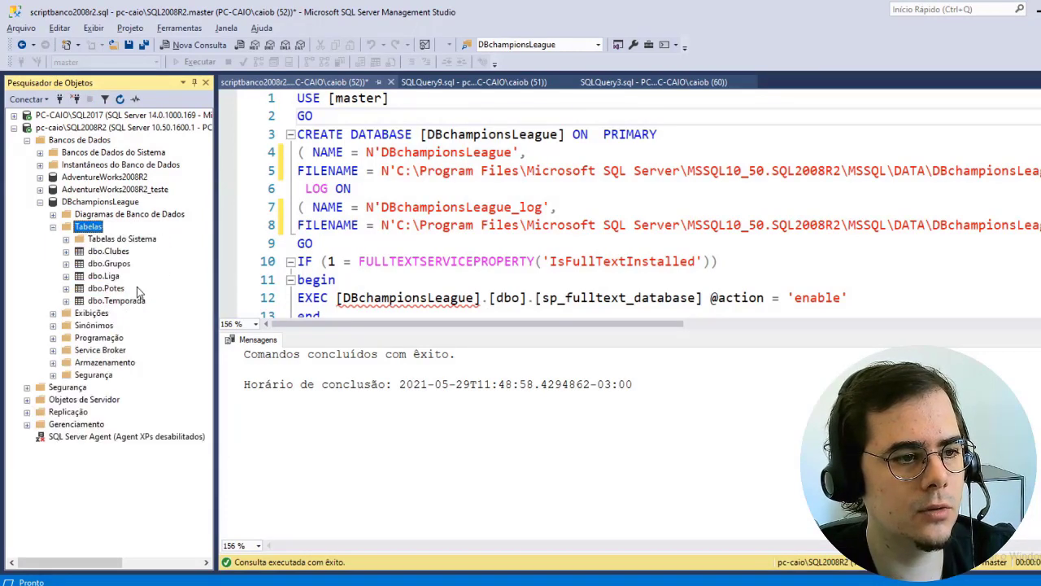
- Query the top rows of the dbo.Clubes table and close that query
right_click(114, 252)
click(189, 291)
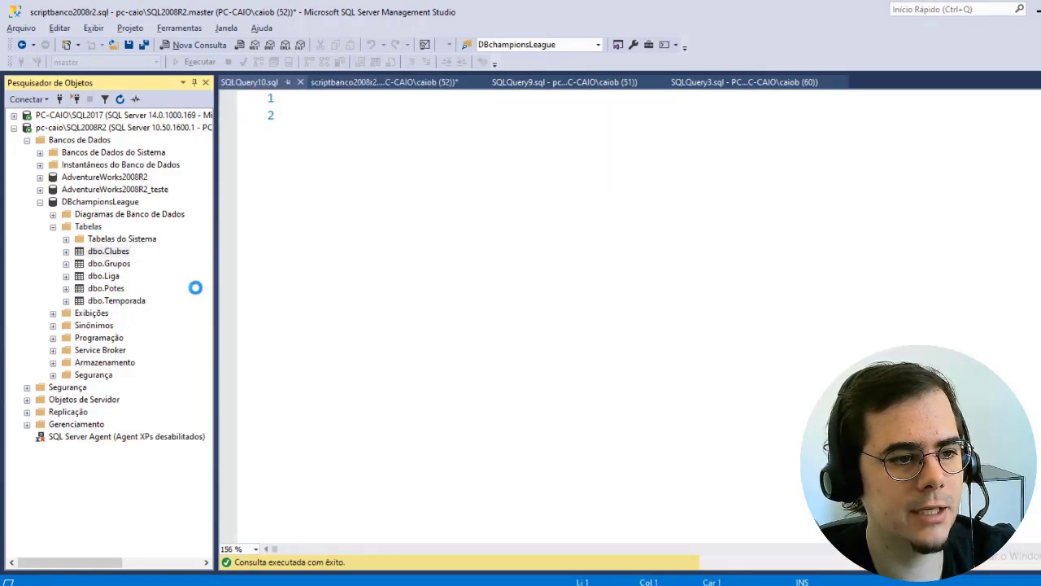
click(388, 82)
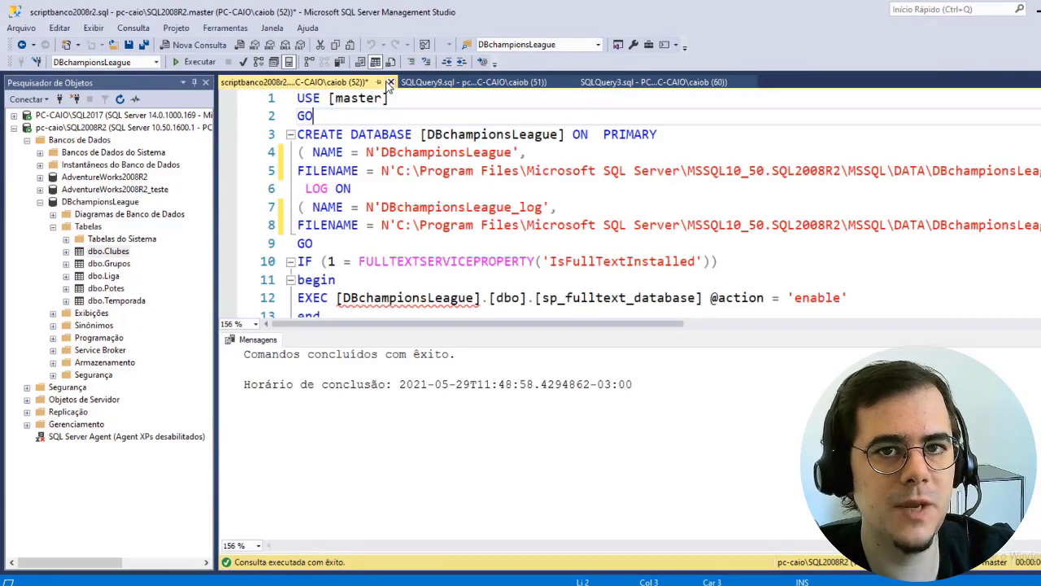
- Close scriptbanco2008r2.sql without saving the changes
click(501, 151)
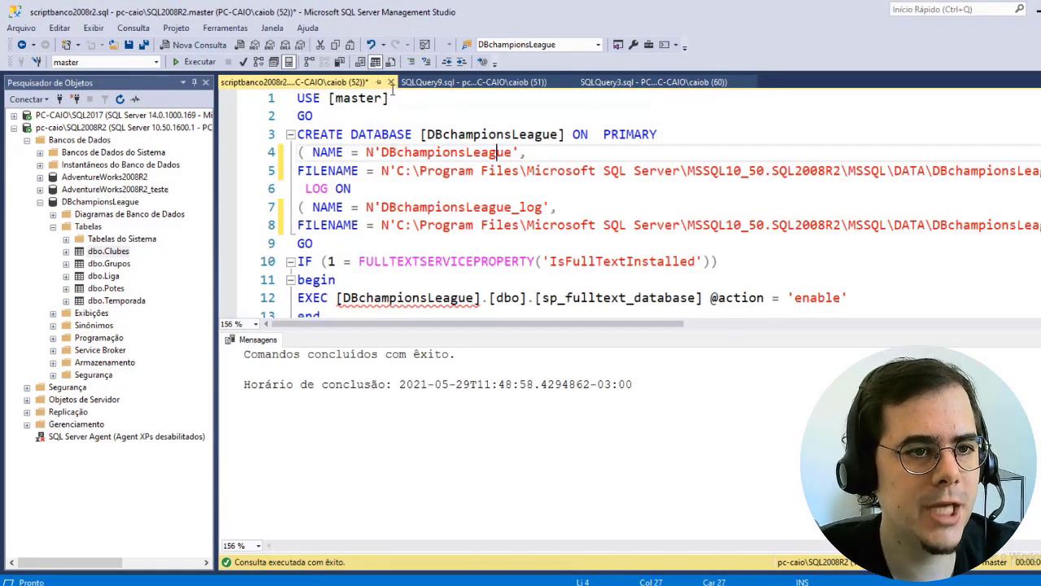
click(391, 82)
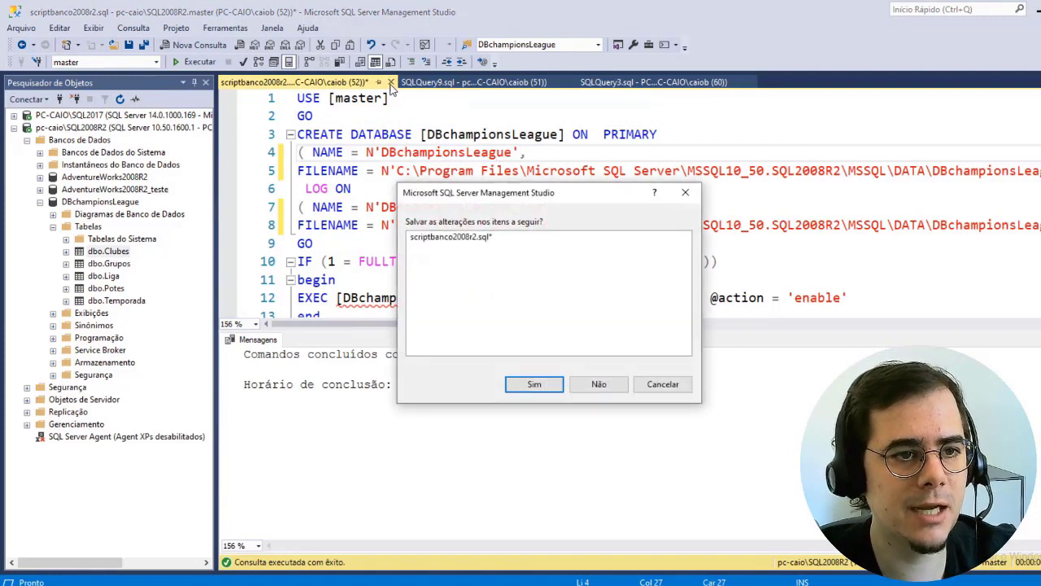
click(591, 386)
- Start the data import wizard for DBchampionsLeague on the SQL2017 instance and continue past the welcome page
click(40, 203)
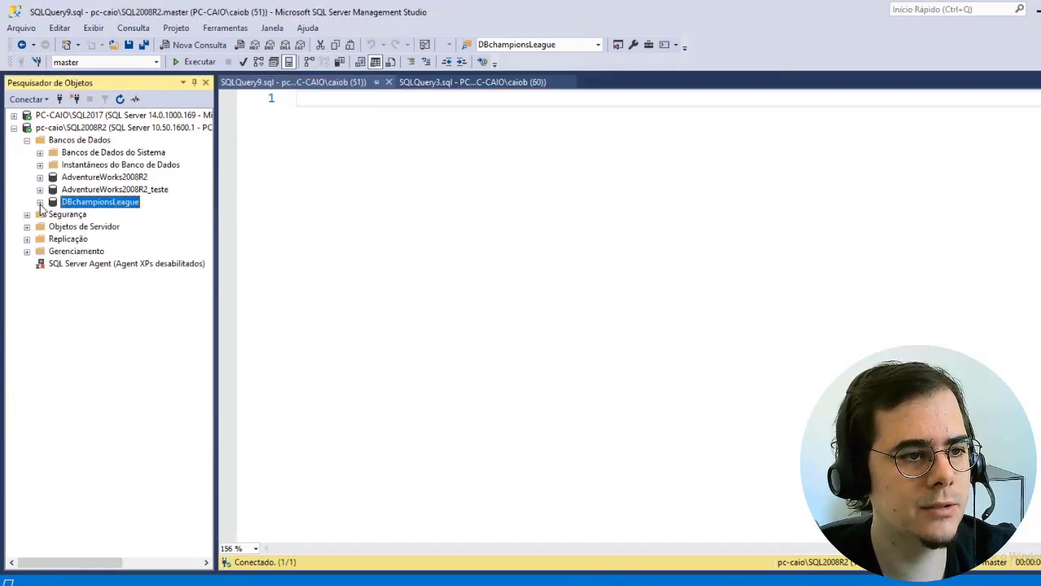
click(14, 116)
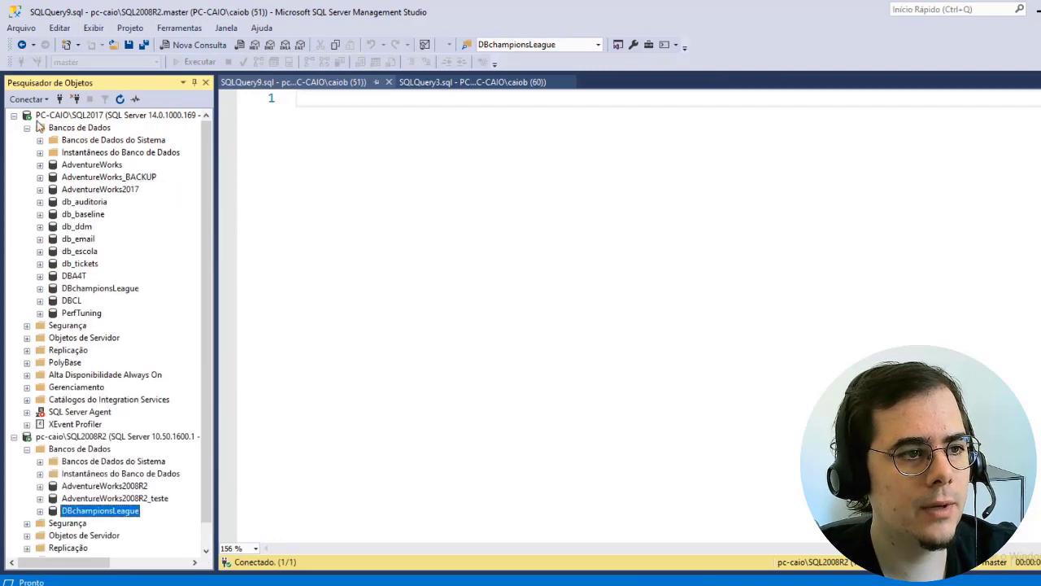
right_click(104, 287)
mouse_move(222, 348)
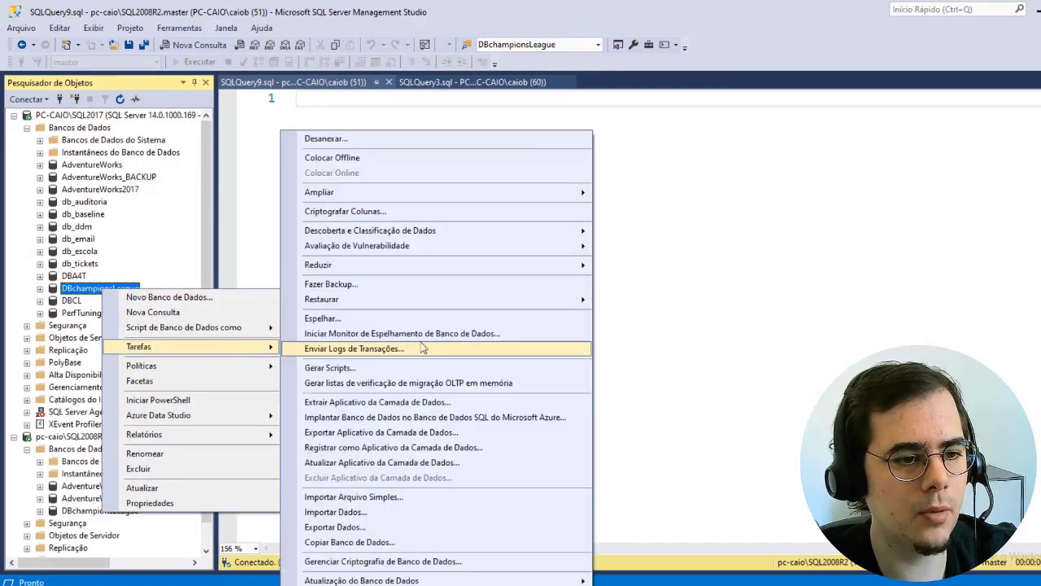
click(370, 513)
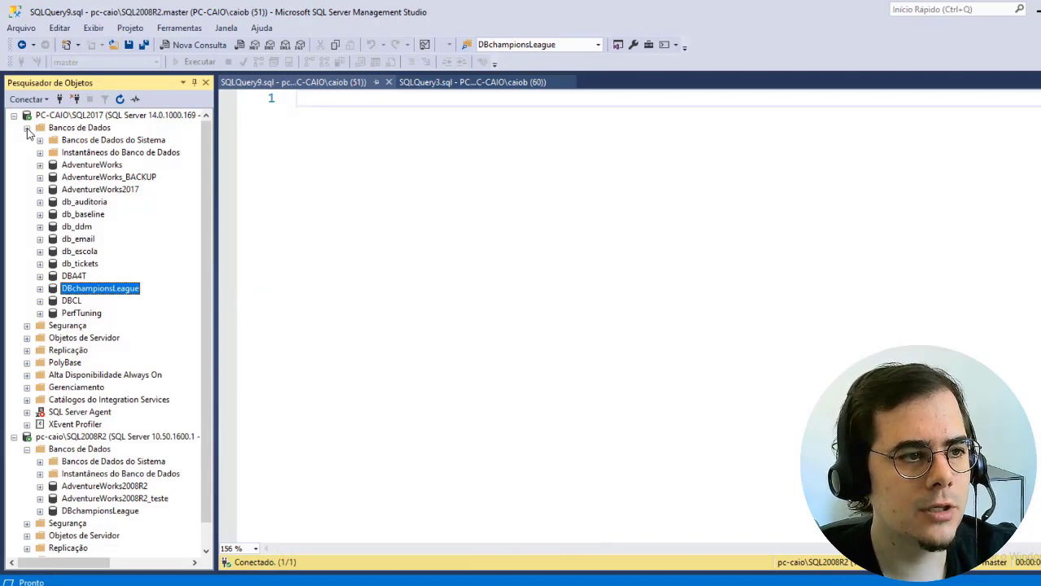
click(26, 128)
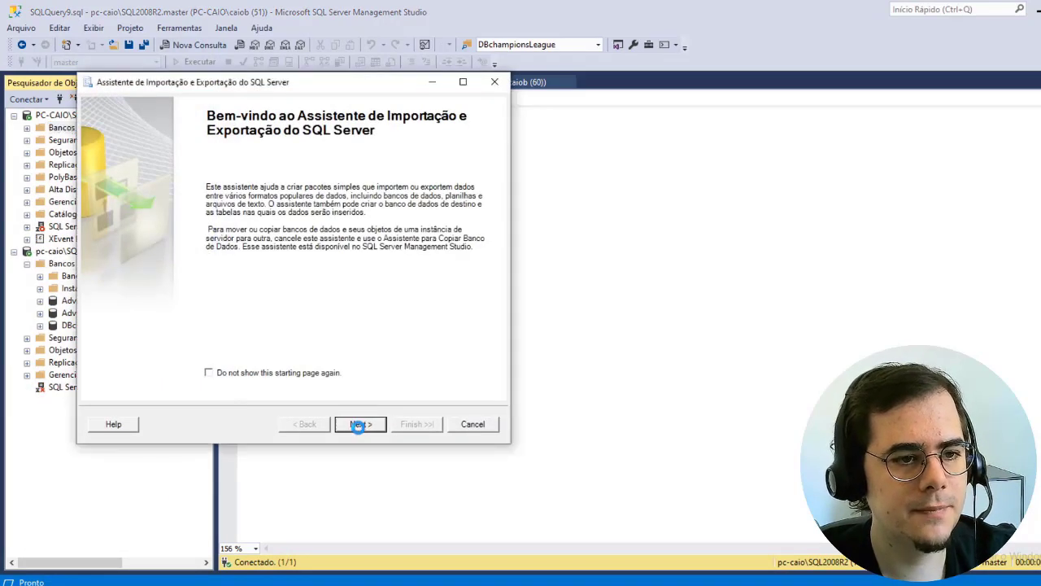
click(360, 424)
- Set the import source to Microsoft OLE DB Provider for SQL Server on server PC-CAIO\SQL2017
click(570, 152)
scroll(514, 223, down, 3)
scroll(514, 223, down, 1)
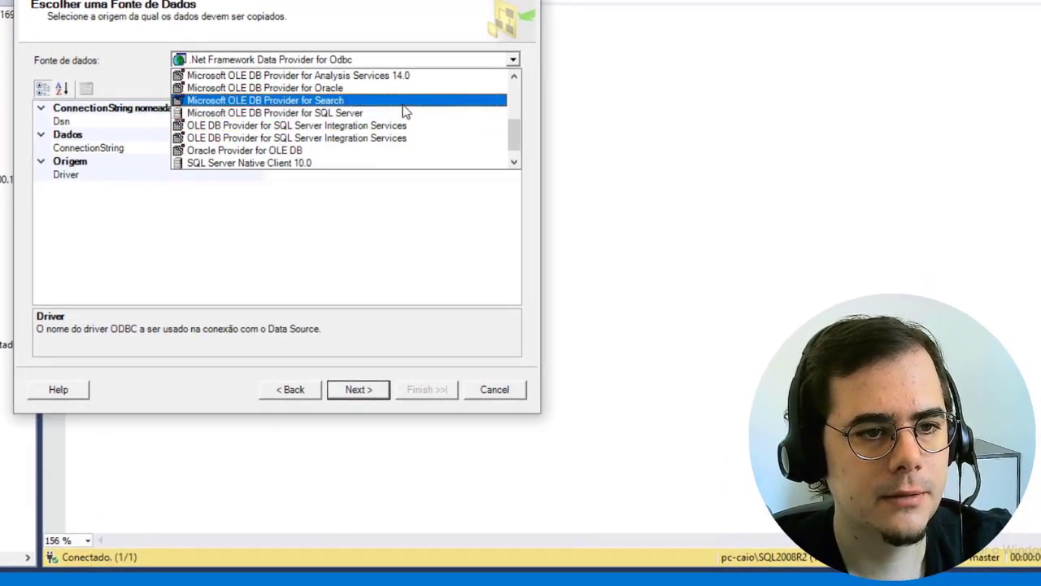
click(403, 112)
click(323, 86)
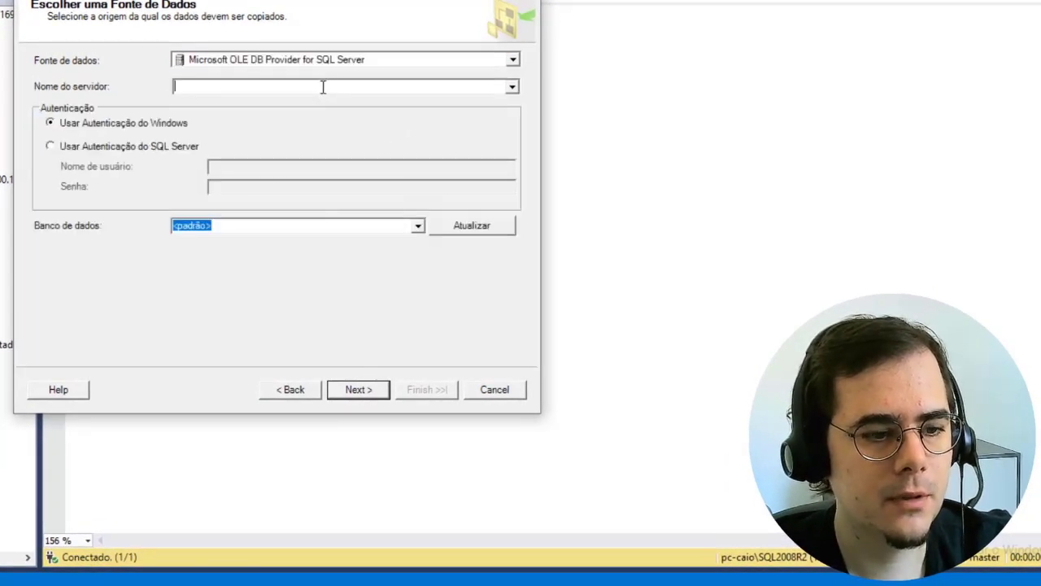
text(PC-CAIO\SQL)
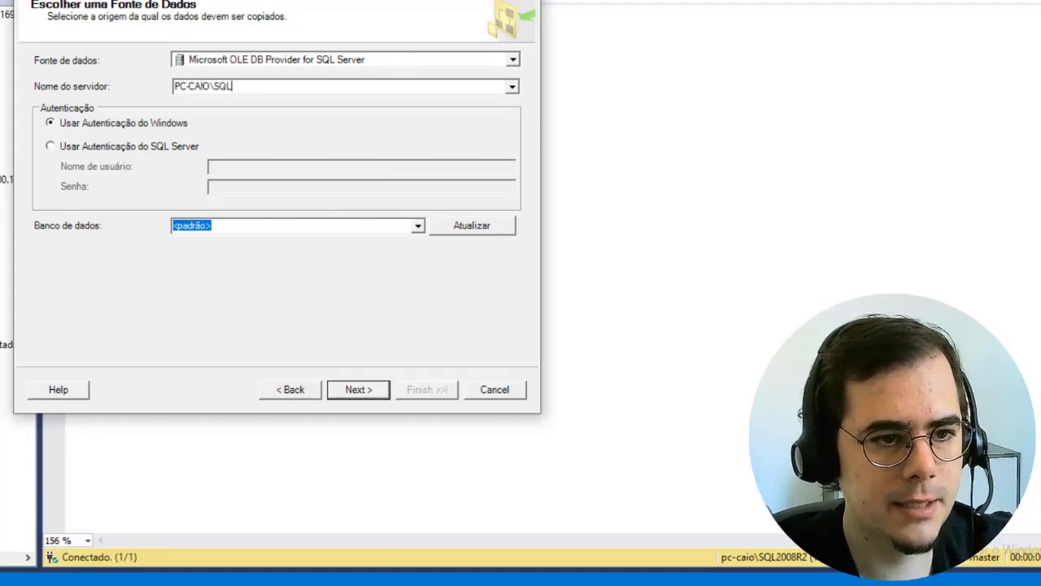
text(2017)
- Refresh the source database list, choose DBchampionsLeague as the source database and continue to the destination page
click(472, 225)
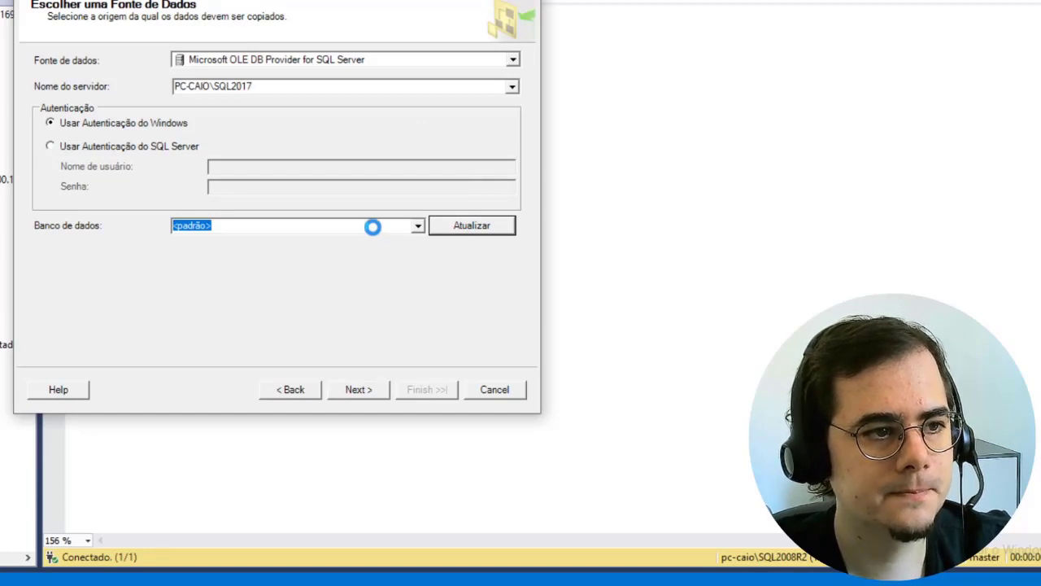
click(418, 225)
scroll(362, 294, down, 2)
scroll(365, 294, down, 2)
click(296, 254)
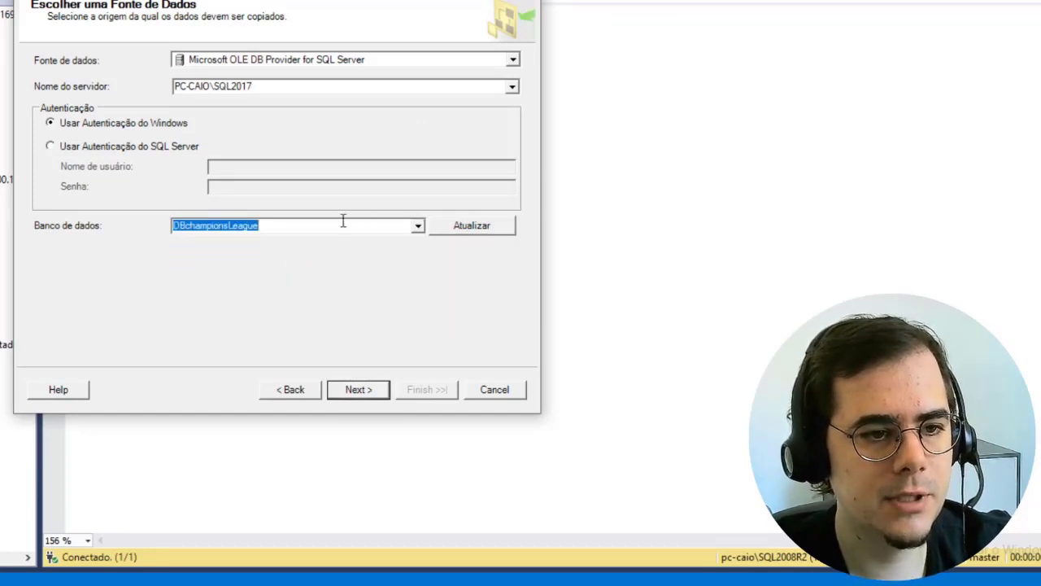
click(363, 393)
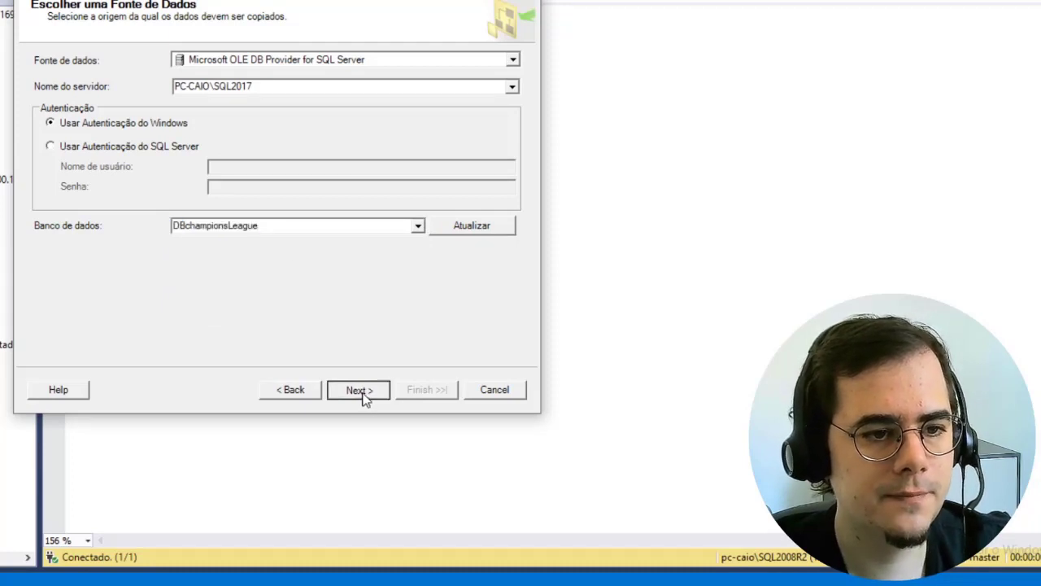
- Set the import destination to Microsoft OLE DB Provider for SQL Server on server PC-CAIO\SQL2008R2
click(513, 59)
scroll(406, 122, down, 4)
click(390, 100)
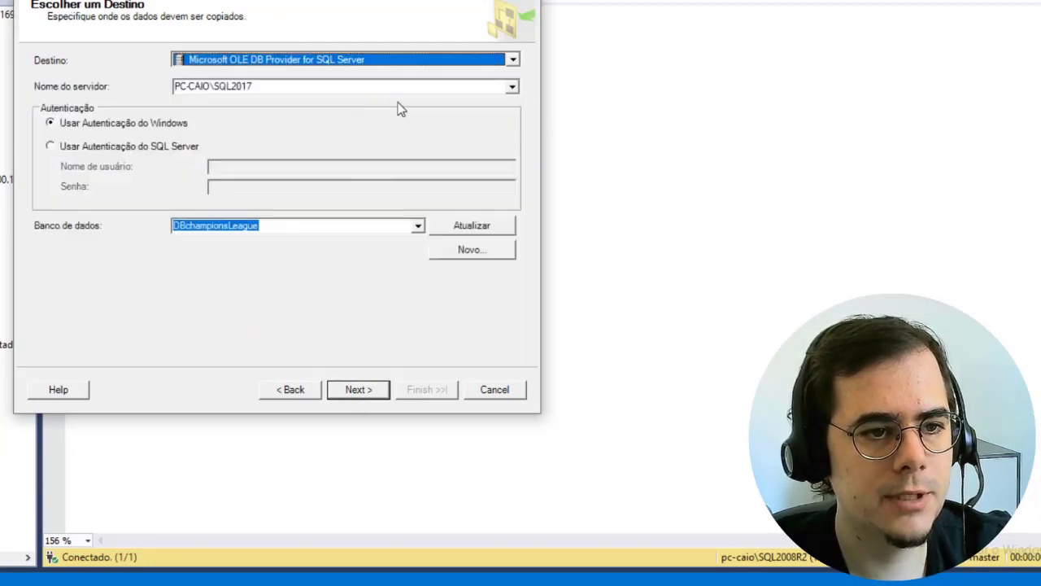
click(267, 86)
drag(267, 86, 243, 88)
text(08)
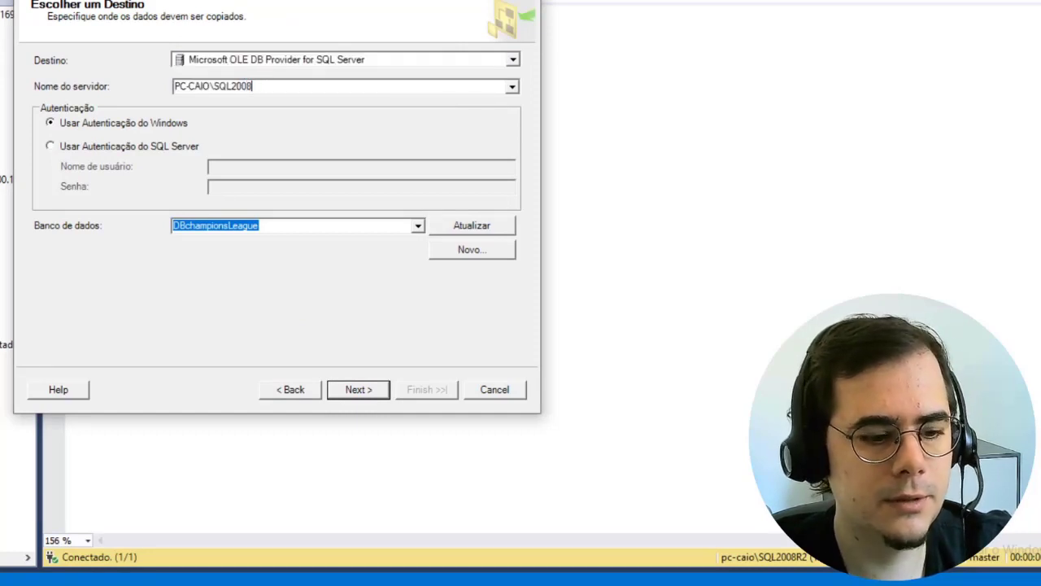
text(R2)
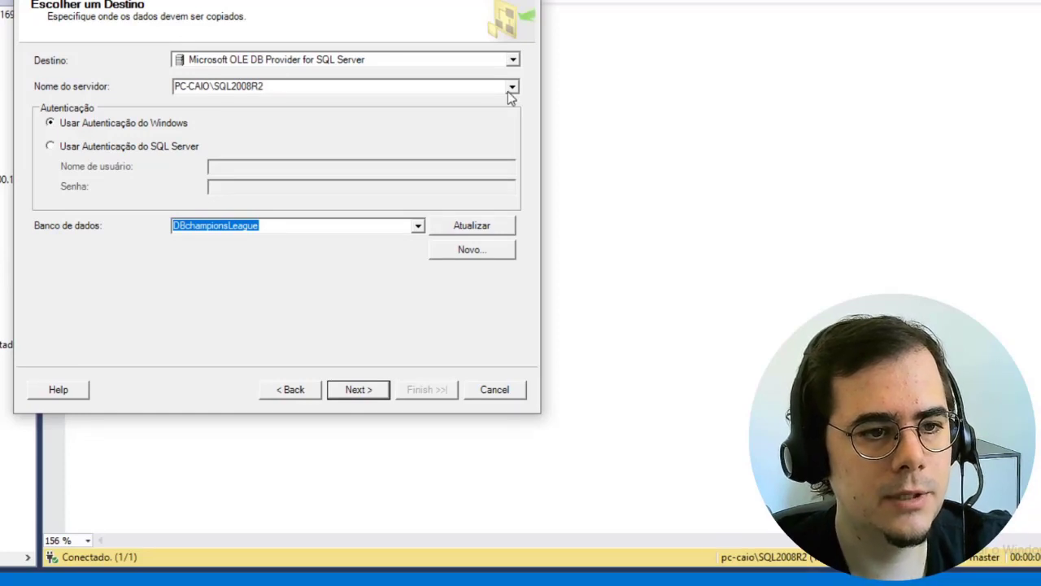
- Refresh the destination database list, choose DBchampionsLeague as the target database and continue
click(471, 230)
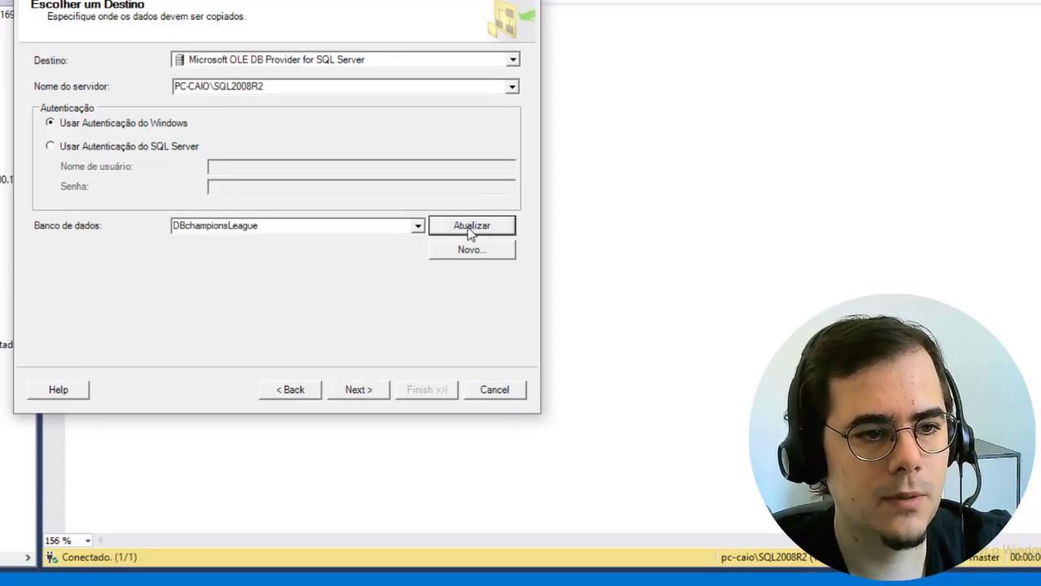
click(417, 227)
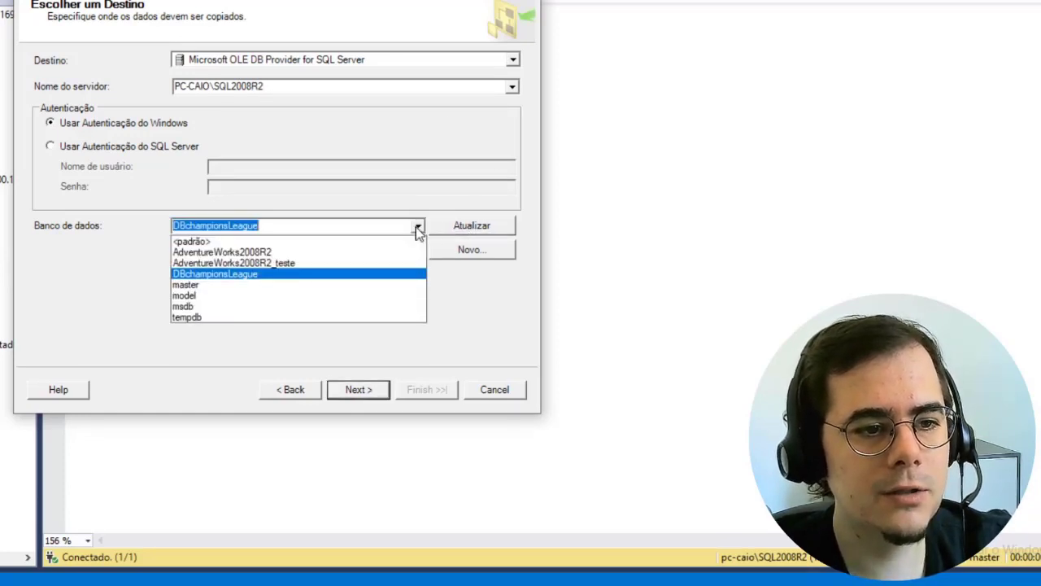
click(244, 276)
click(371, 391)
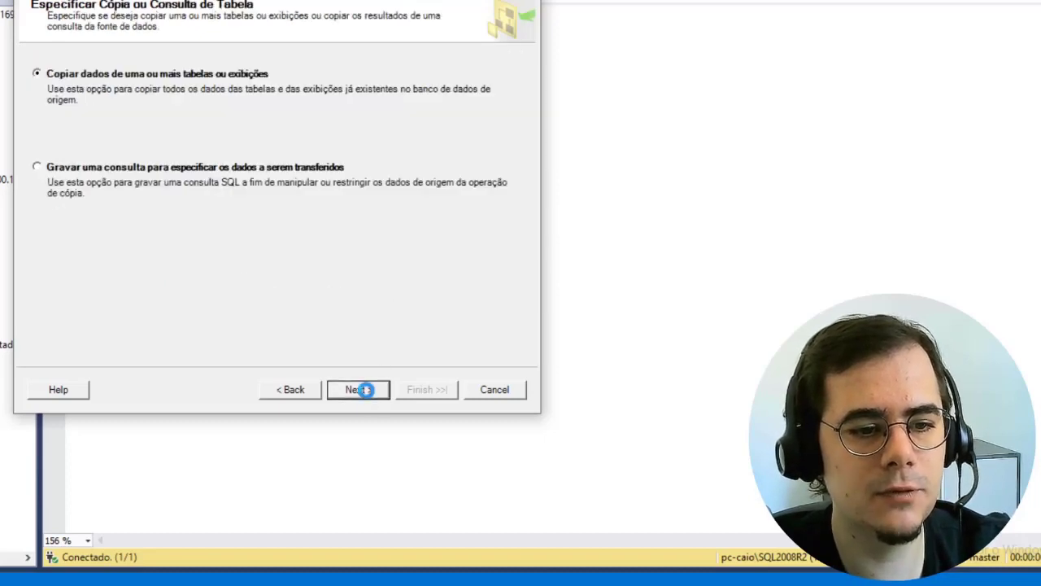
- Keep copying data from tables and select the source tables Clubes, Grupos, Liga, Potes and Temporada, without the views
click(360, 389)
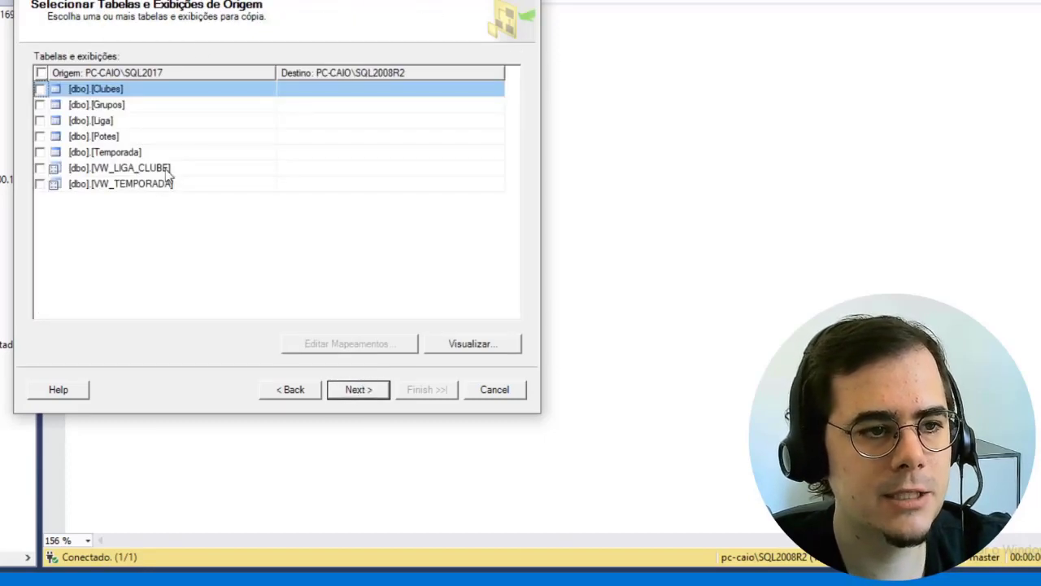
click(40, 89)
click(40, 104)
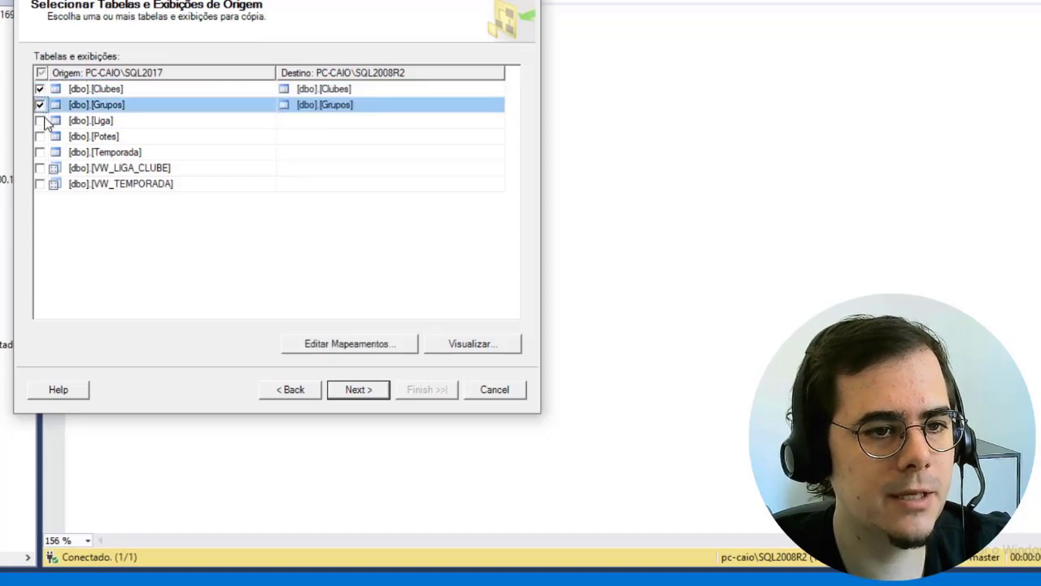
click(40, 121)
click(39, 136)
click(40, 152)
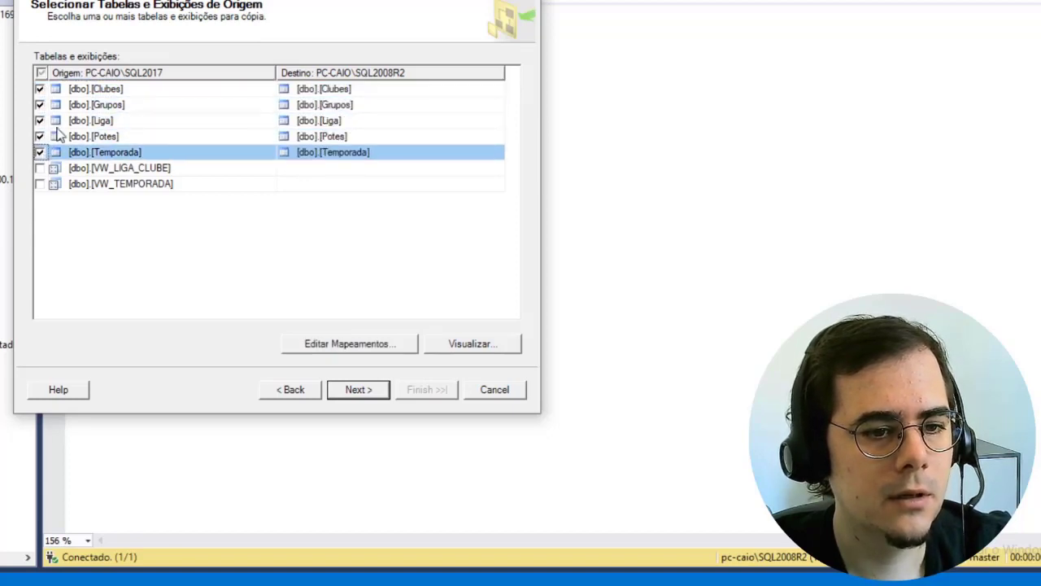
- Examine the column mappings and row-append options of the Clubes table, and leave them without changes
click(166, 89)
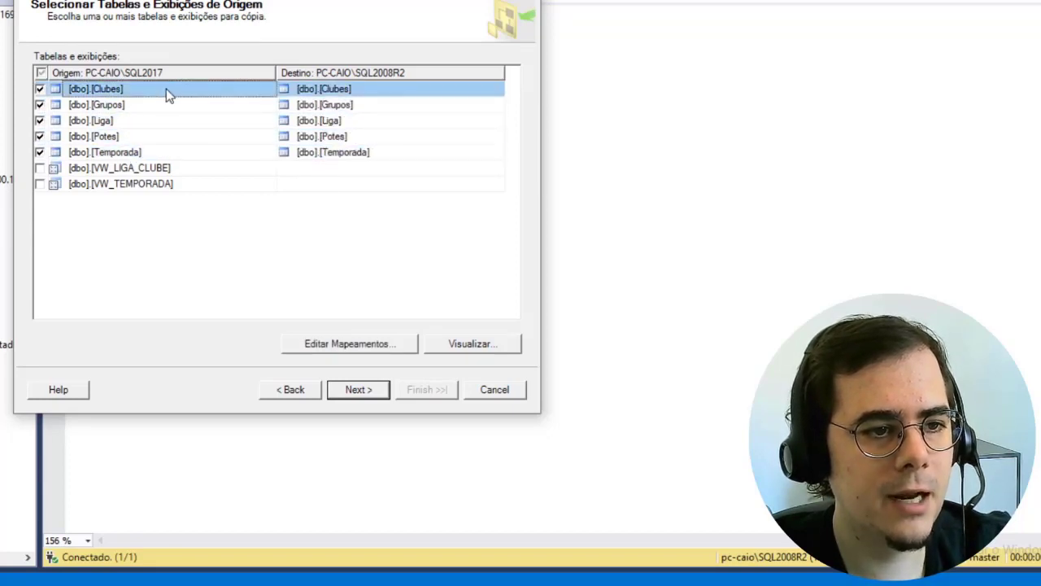
click(378, 344)
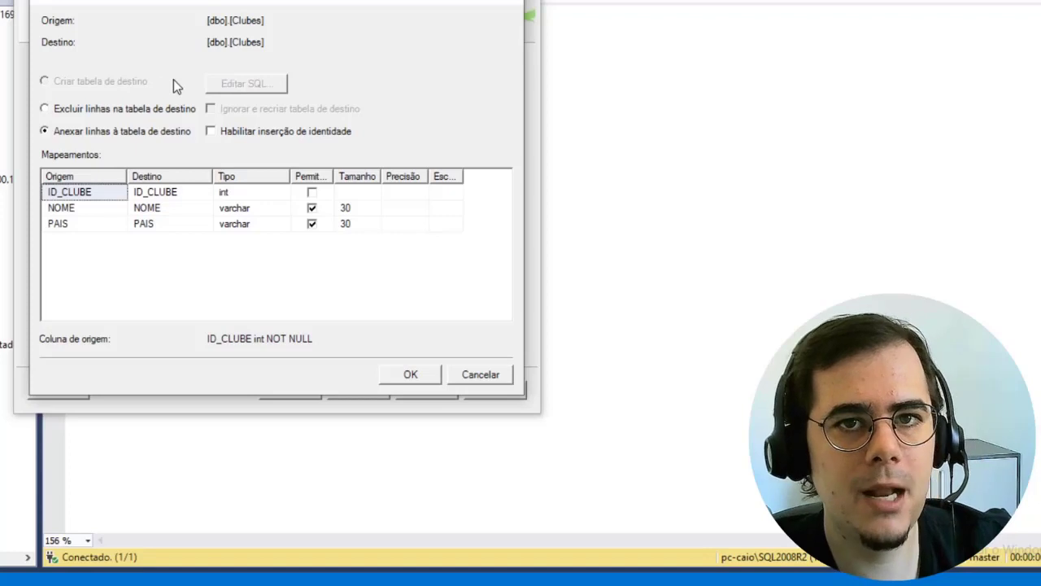
click(498, 376)
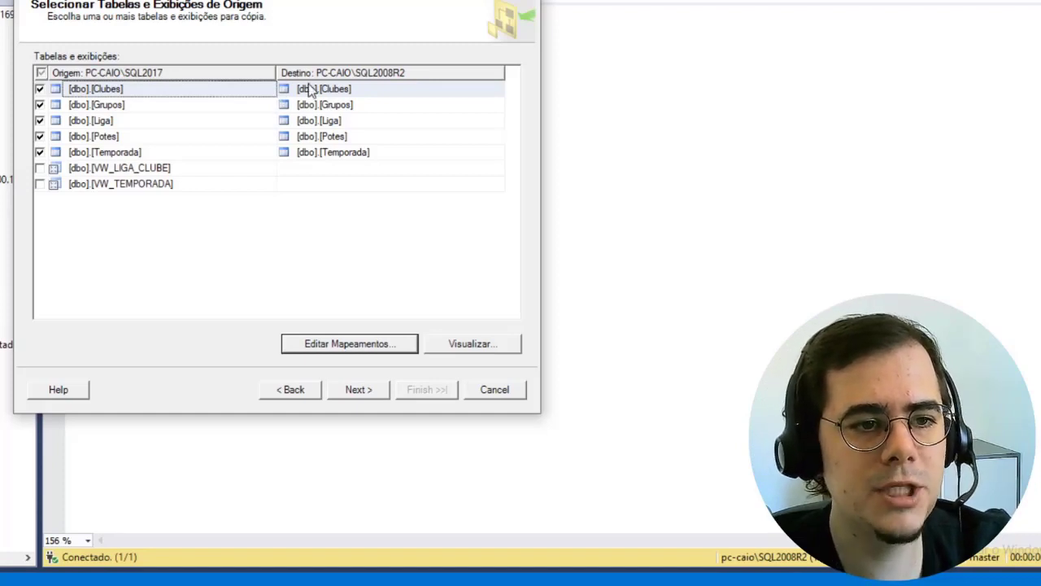
click(213, 89)
click(352, 340)
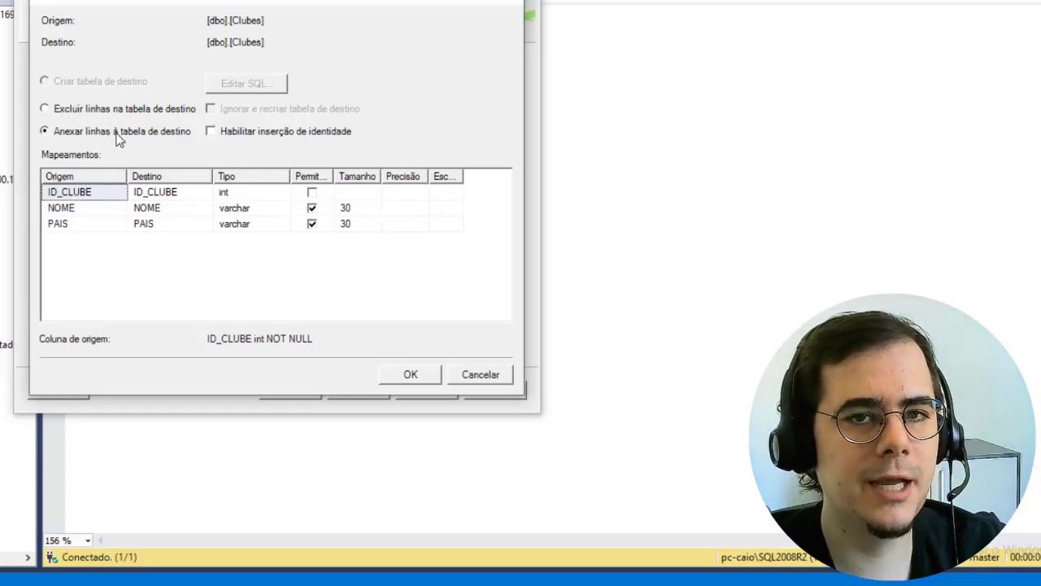
click(262, 138)
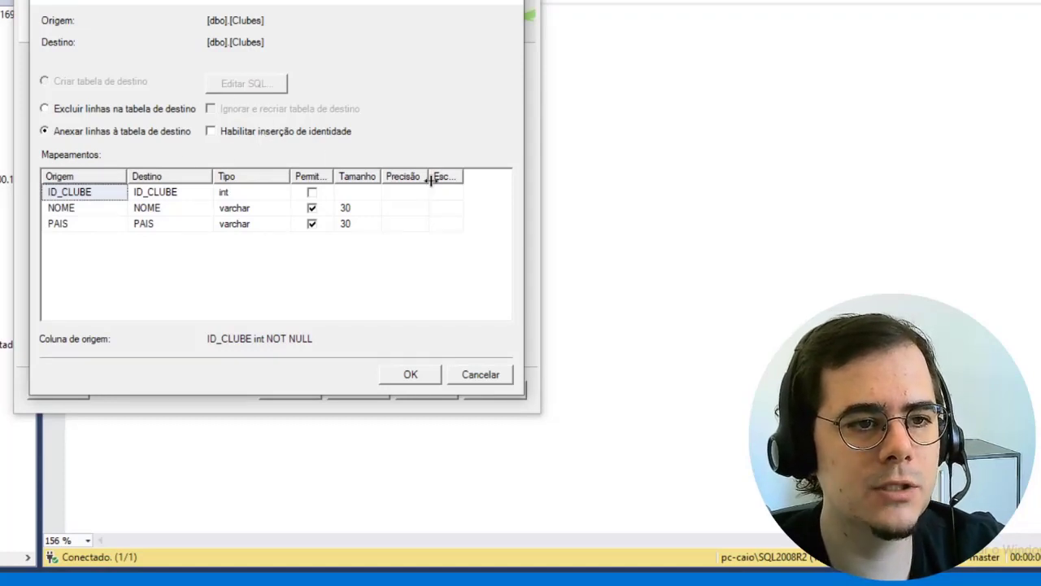
click(491, 374)
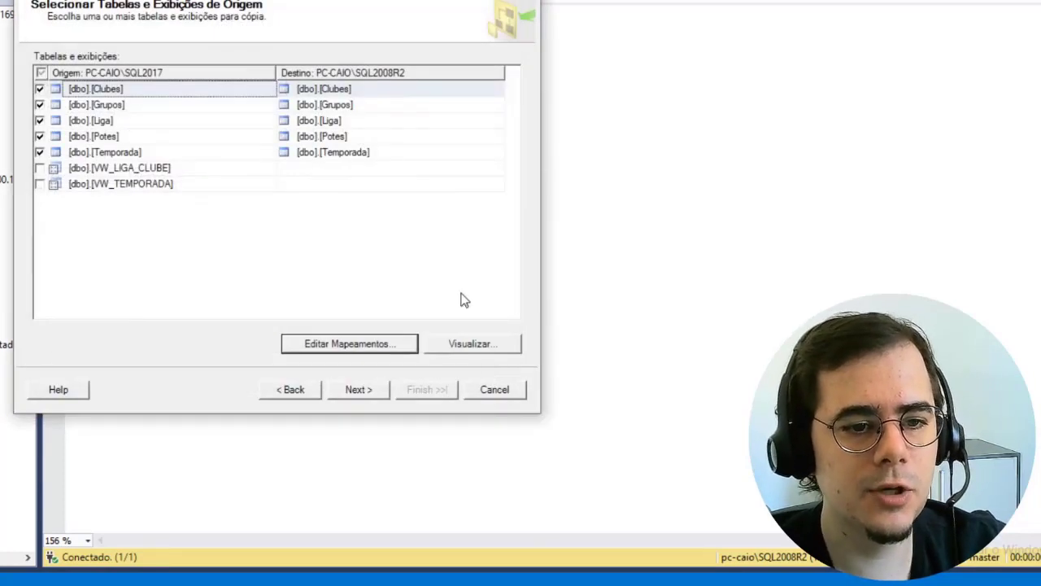
- Preview the source data of the Clubes table and close the preview
click(375, 94)
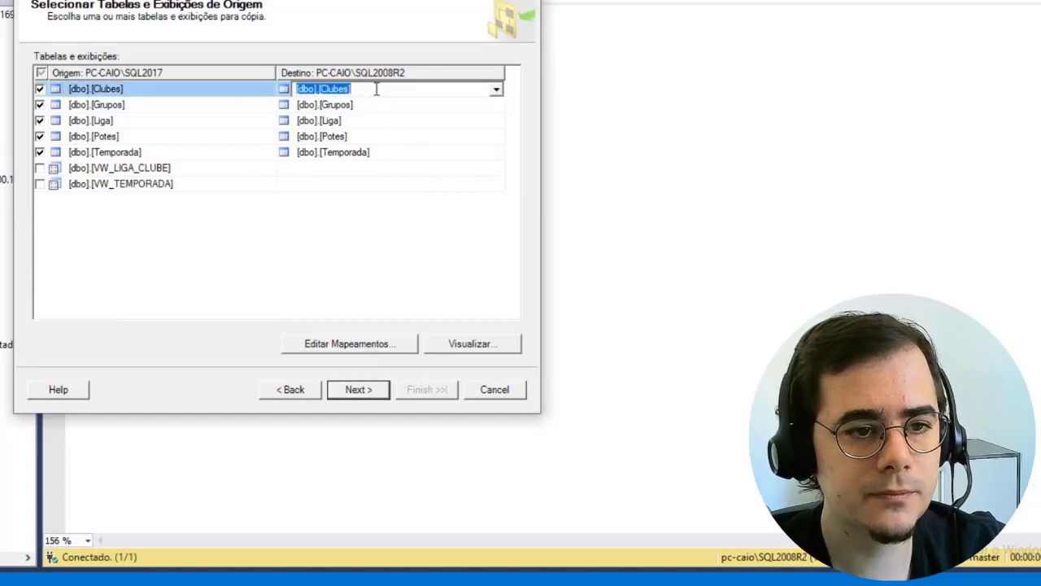
click(244, 88)
click(472, 344)
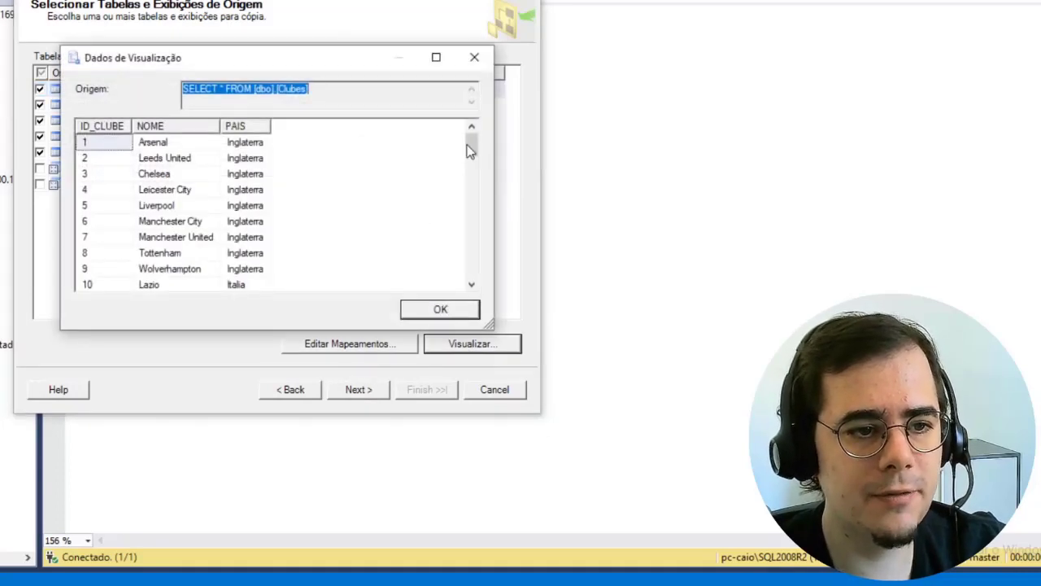
click(426, 313)
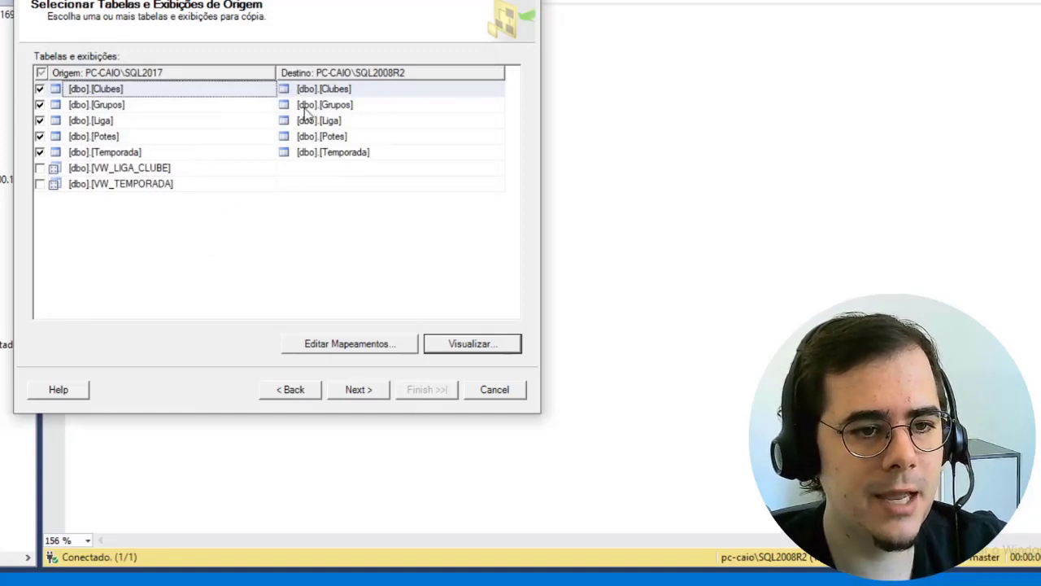
- Check the destination table choices for Temporada, then proceed with immediate execution to the wizard's summary page
click(452, 153)
click(496, 154)
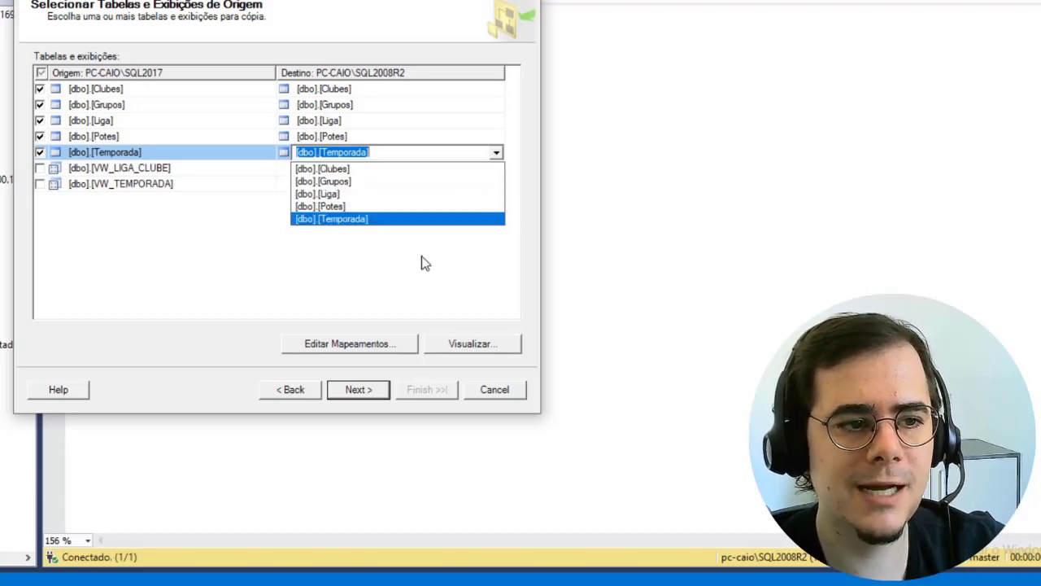
click(401, 285)
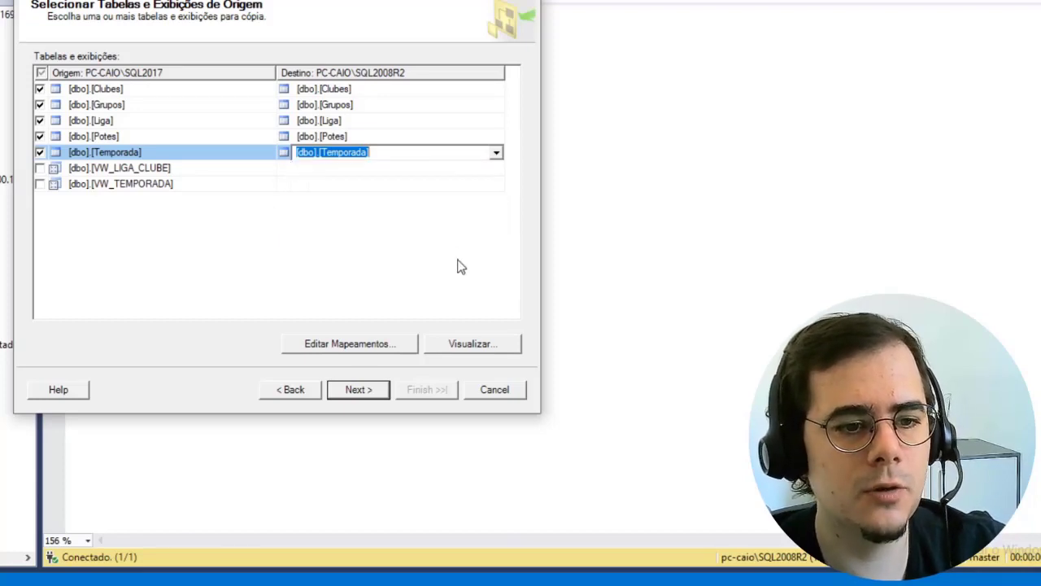
click(356, 389)
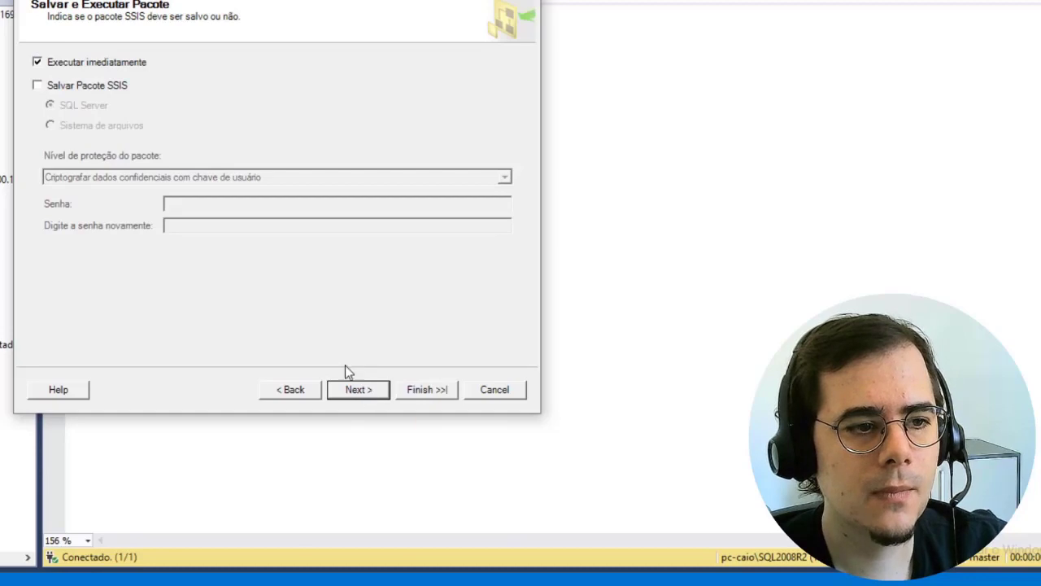
click(374, 394)
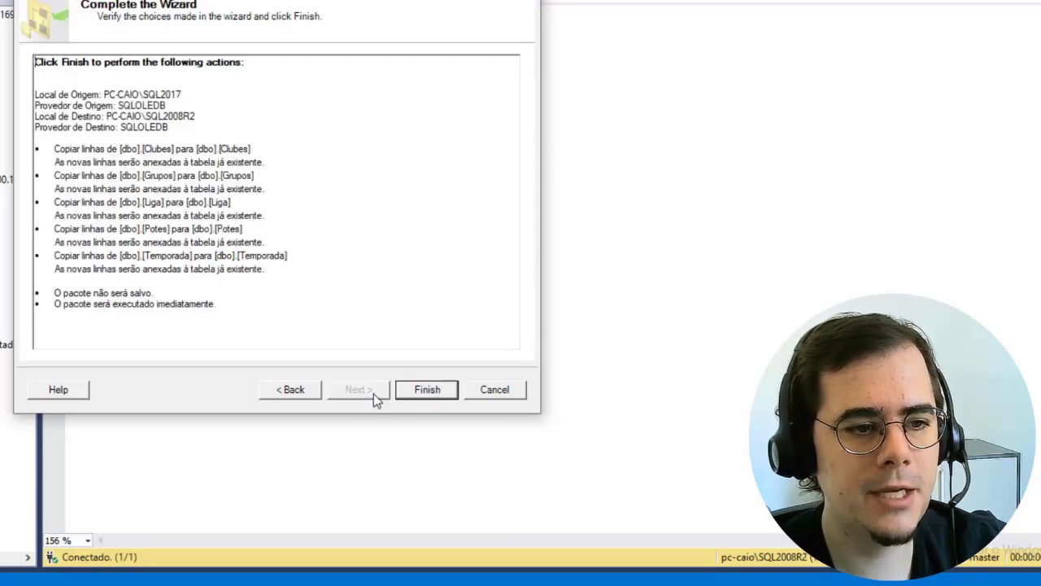
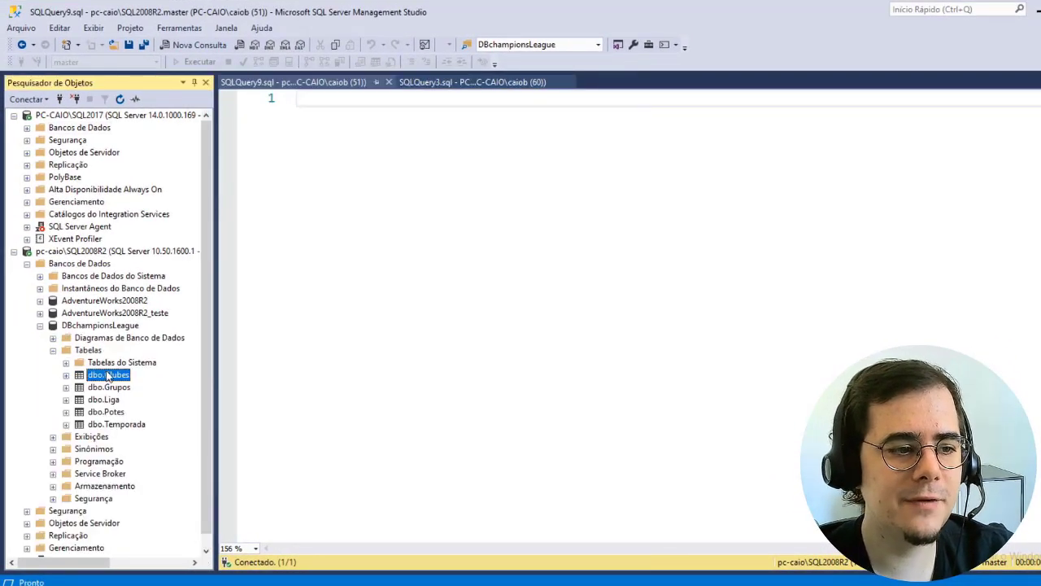
- Examine the keys of the Clubes and Grupos tables in DBchampionsLeague on SQL2008R2
click(66, 375)
click(79, 400)
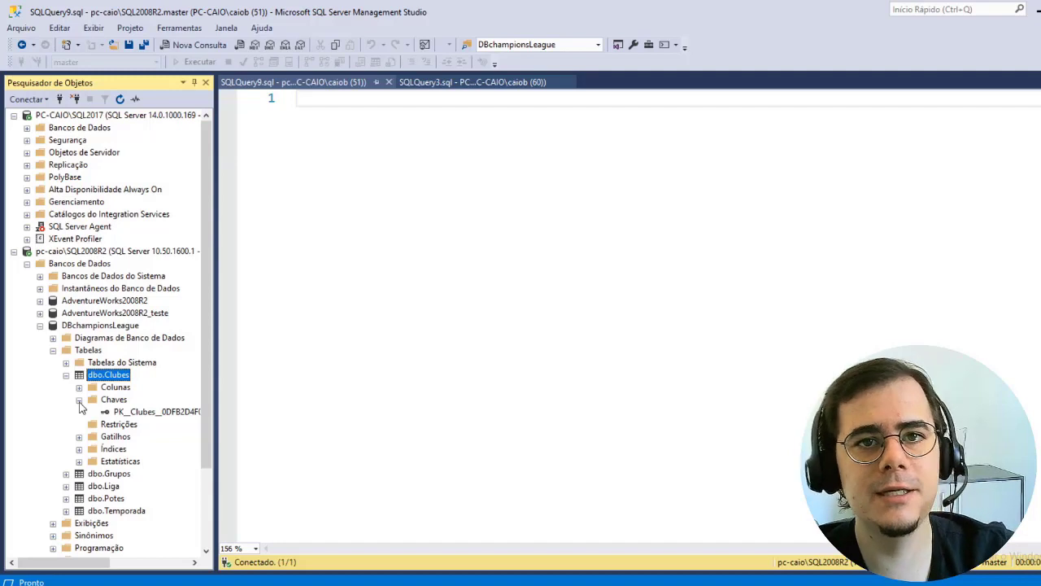
click(79, 400)
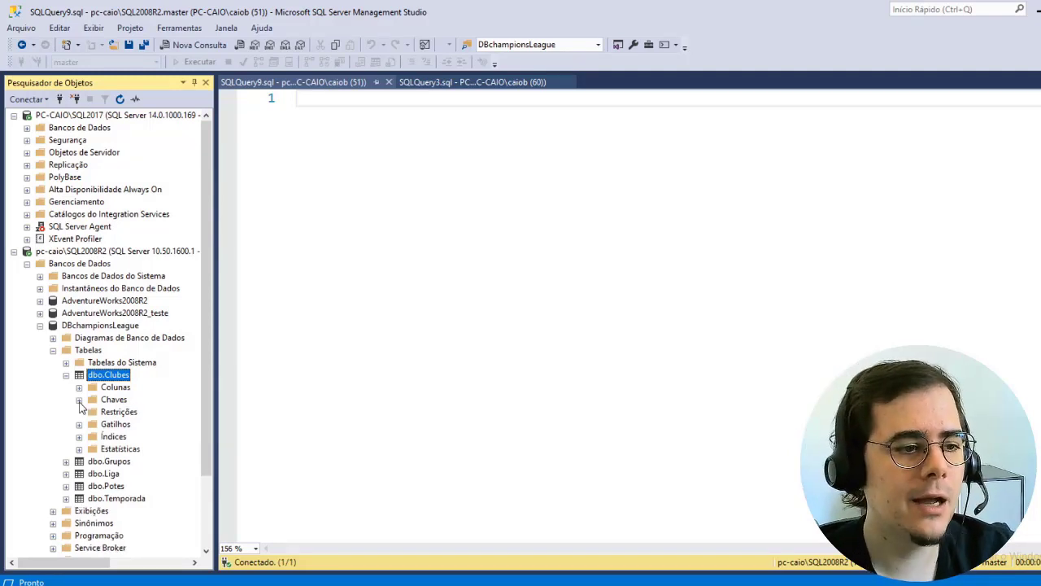
click(66, 376)
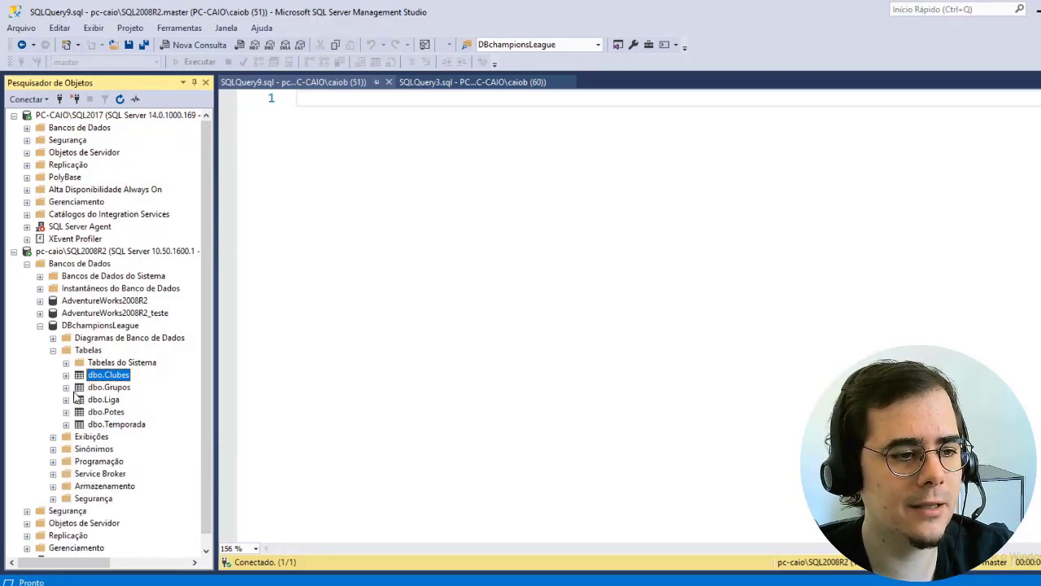
click(66, 387)
click(79, 411)
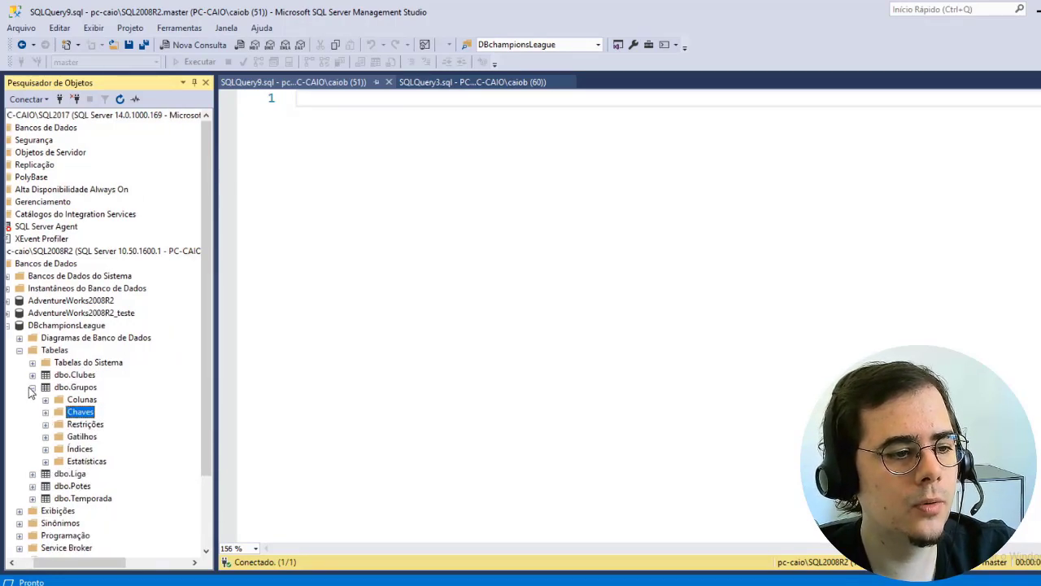
click(33, 387)
- Examine the keys of the Potes and Temporada tables for foreign keys
click(33, 412)
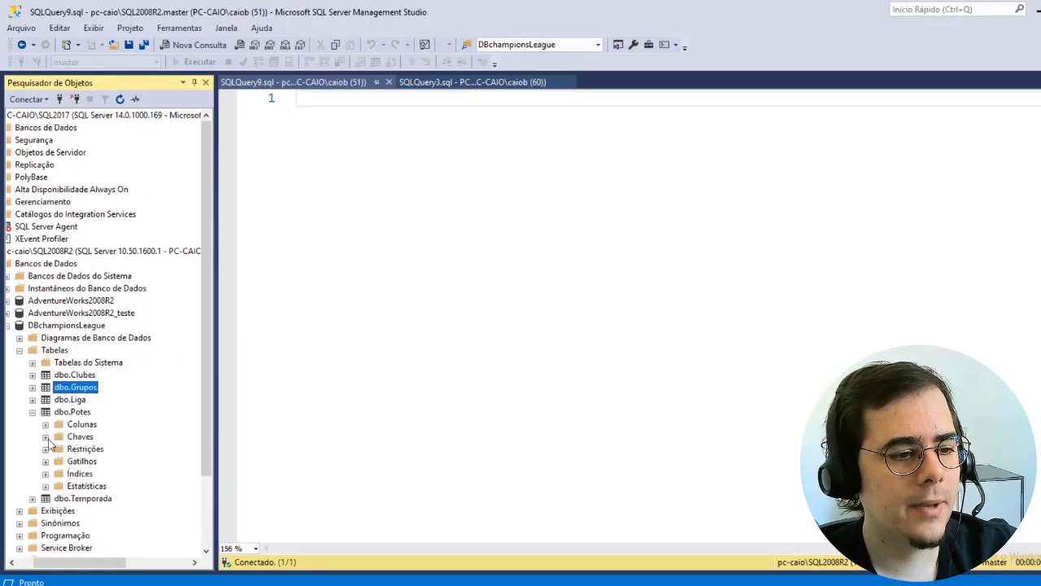
click(46, 437)
click(45, 437)
click(32, 412)
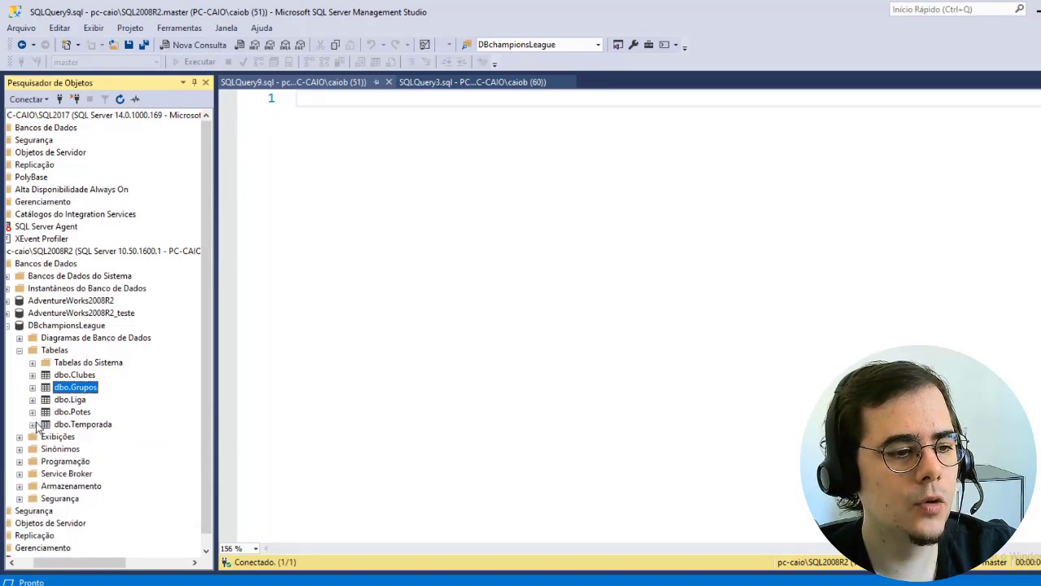
click(32, 412)
click(46, 437)
click(46, 436)
click(32, 411)
click(33, 424)
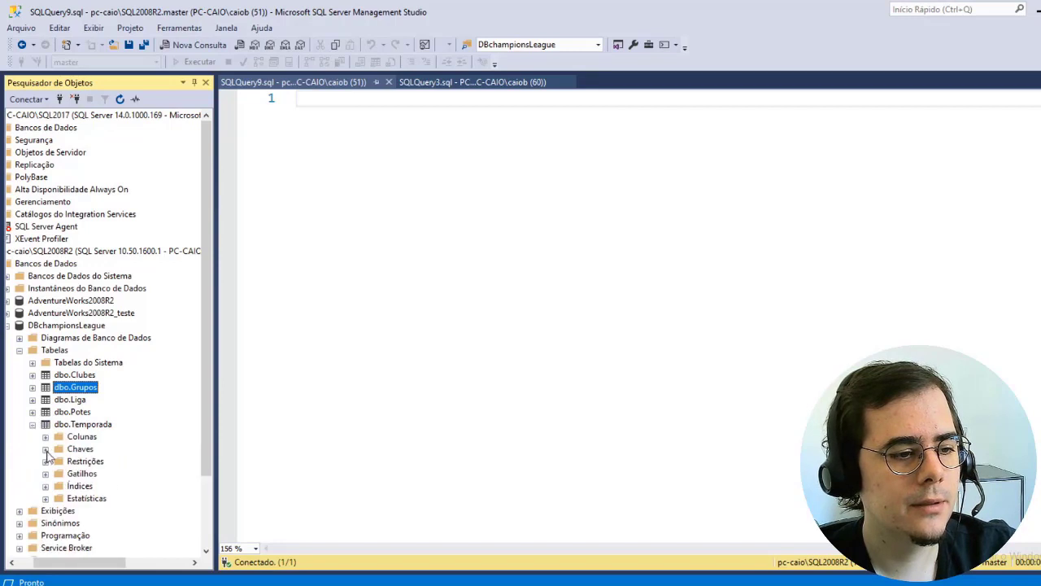
click(45, 449)
click(46, 449)
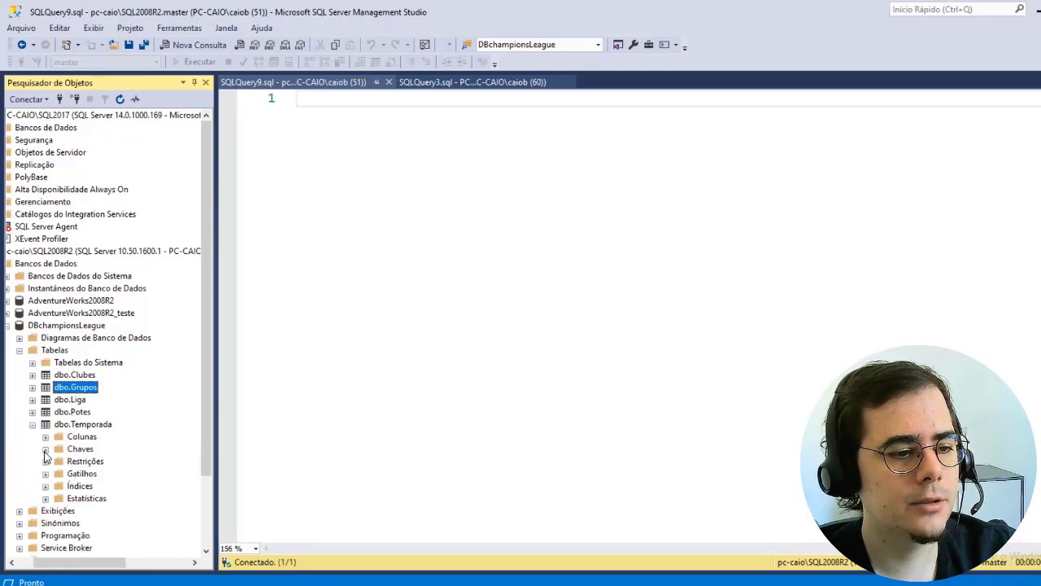
click(32, 424)
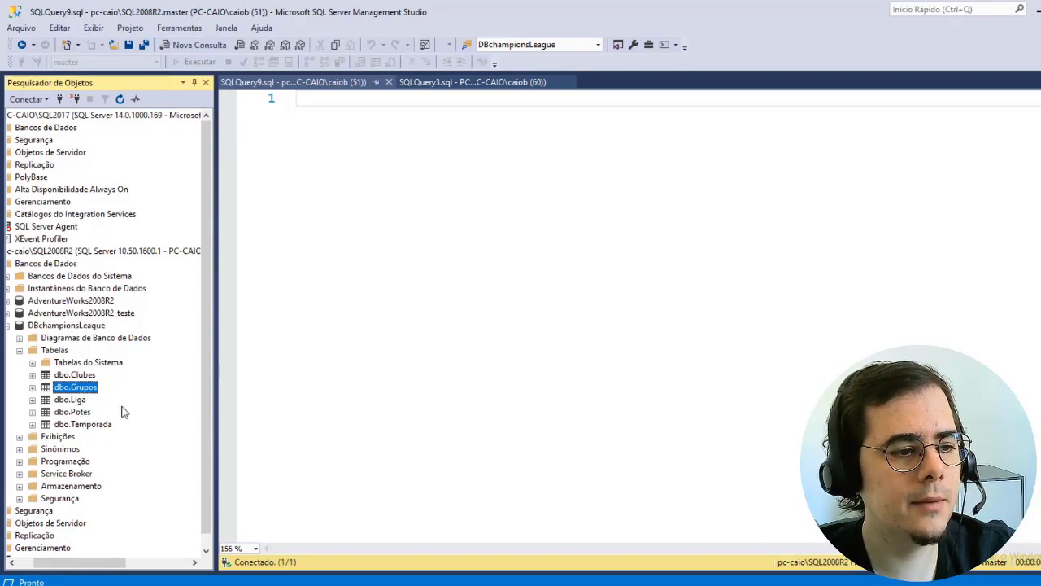
- Write the statement "alter table grupos nocheck constraint FK_GRUPOS_TEMPORADA" in the empty query, copying the foreign key's name from the Grupos table
double_click(78, 388)
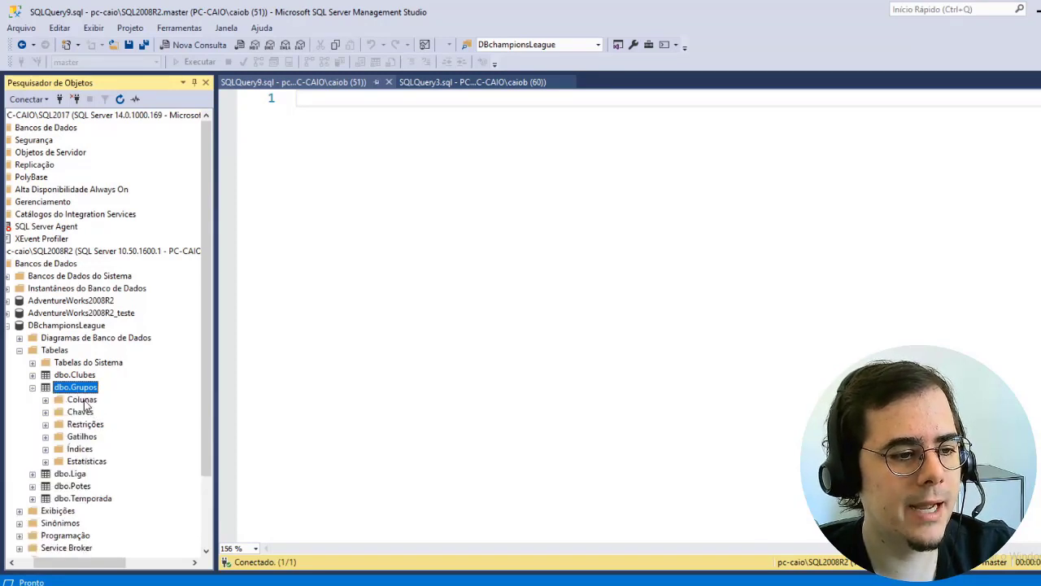
double_click(81, 411)
click(113, 438)
click(113, 438)
key(ctrl+c)
click(471, 190)
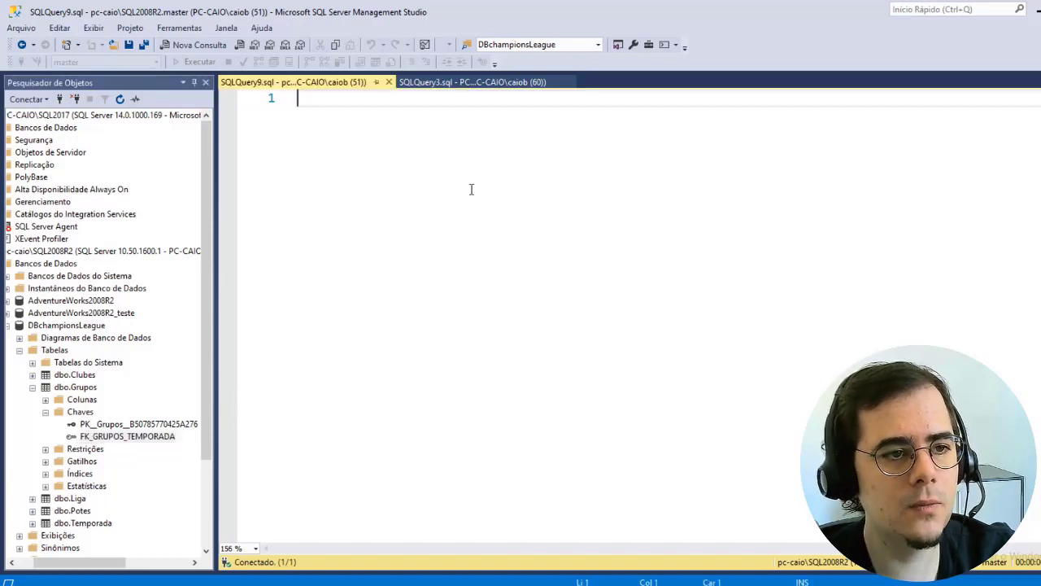
text(alte)
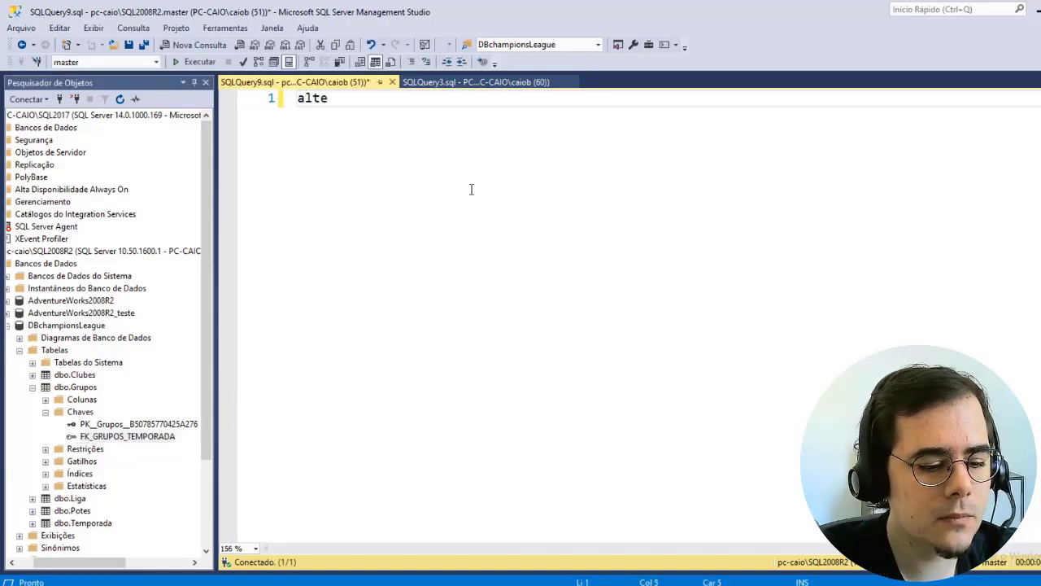
text(r table )
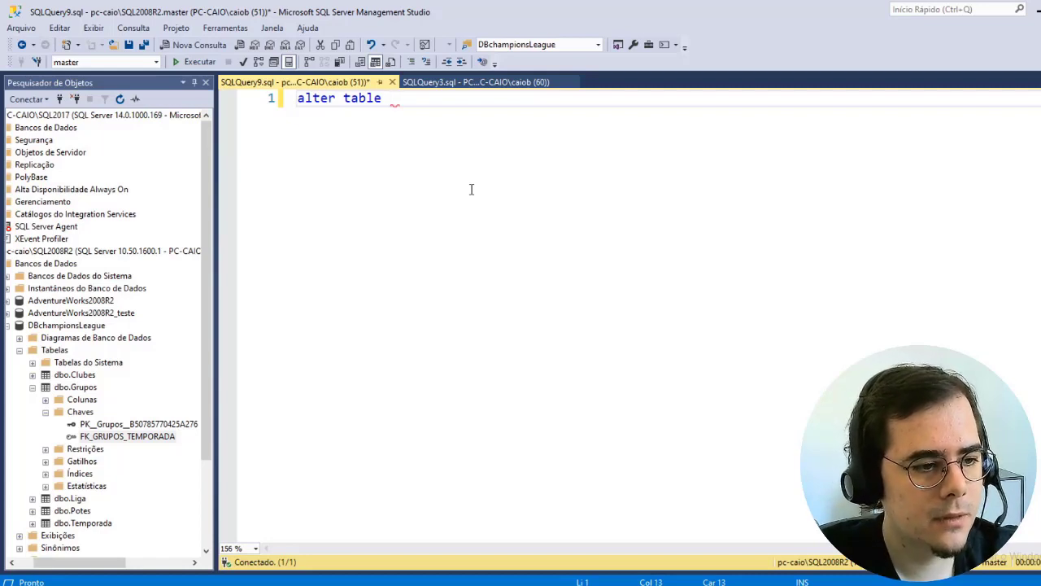
text(grupos)
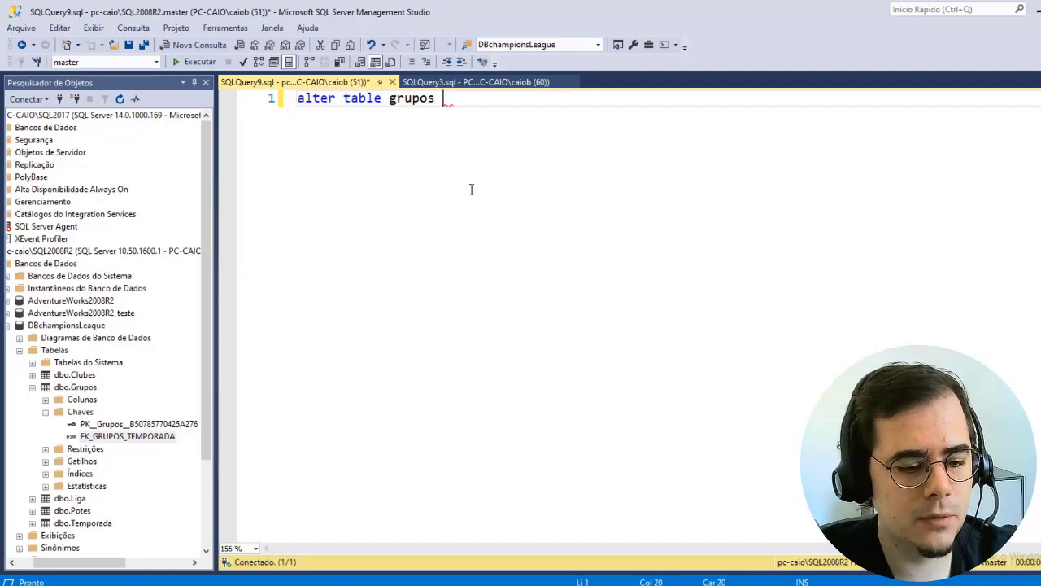
text( nocheck constraint)
key(ctrl+v)
- Duplicate the alter table statement twice so the query has three lines
key(ctrl+a)
key(ctrl+c)
key(End)
key(Return)
key(ctrl+v)
key(Return)
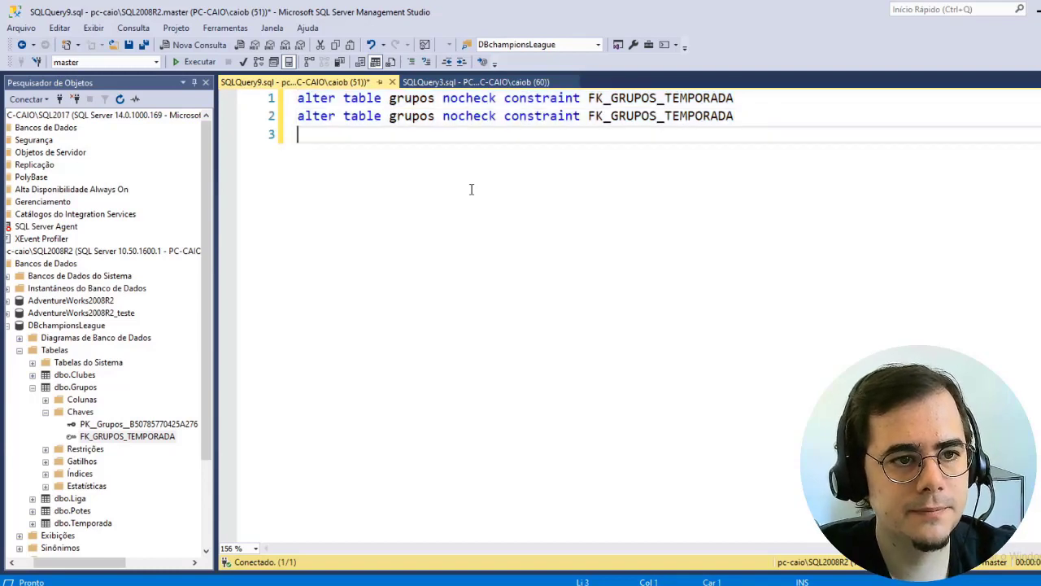
key(ctrl+v)
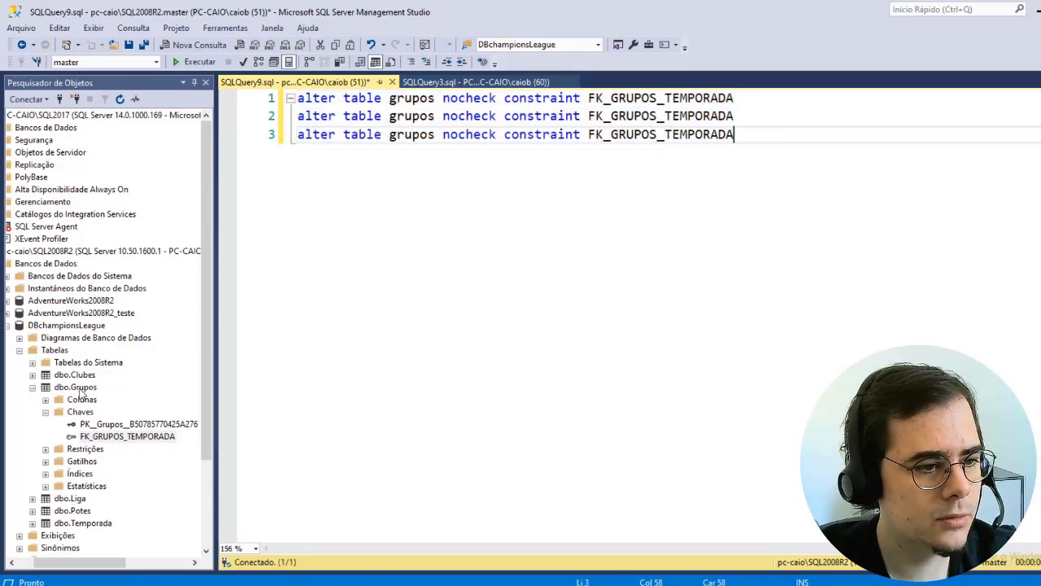
- Change the table name to Liga in the second statement and to Potes in the third
double_click(79, 388)
click(64, 399)
key(F2)
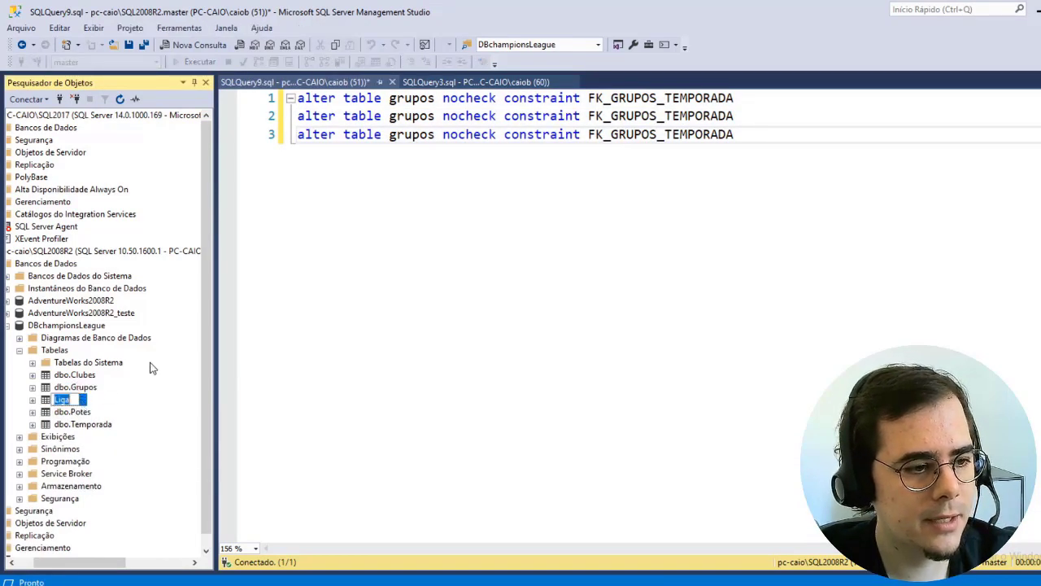
key(ctrl+c)
double_click(409, 115)
key(ctrl+v)
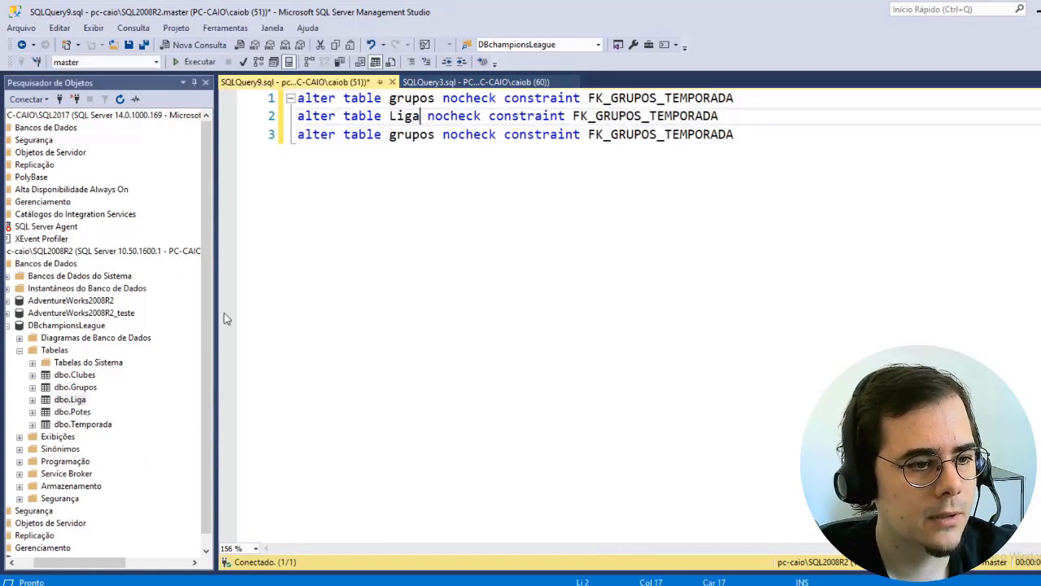
double_click(413, 135)
text(Potes)
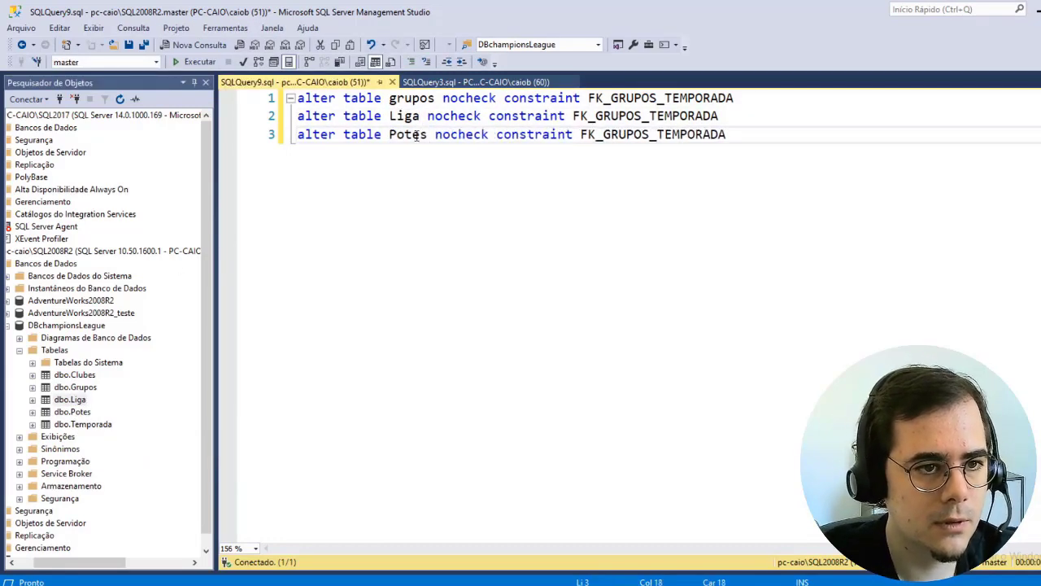
- Replace the constraint in the Liga statement with the table's foreign key FK_LIGA_CLUBE
double_click(76, 399)
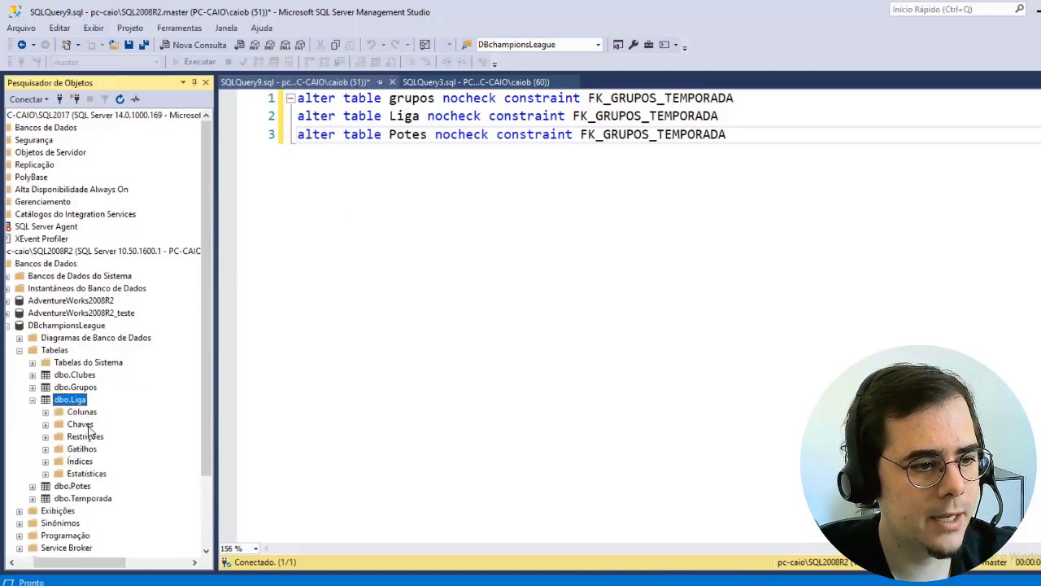
double_click(81, 424)
click(112, 450)
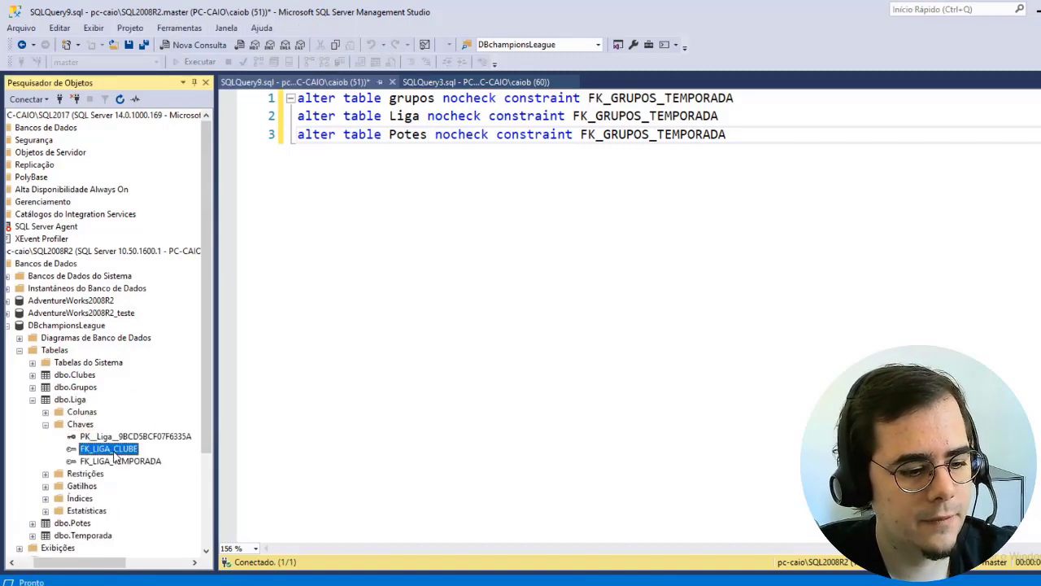
double_click(645, 116)
key(ctrl+v)
- Duplicate the Liga statement on a new line and set its constraint to FK_LIGA_TEMPORADA
drag(699, 114, 298, 115)
click(708, 116)
key(Return)
key(ctrl+v)
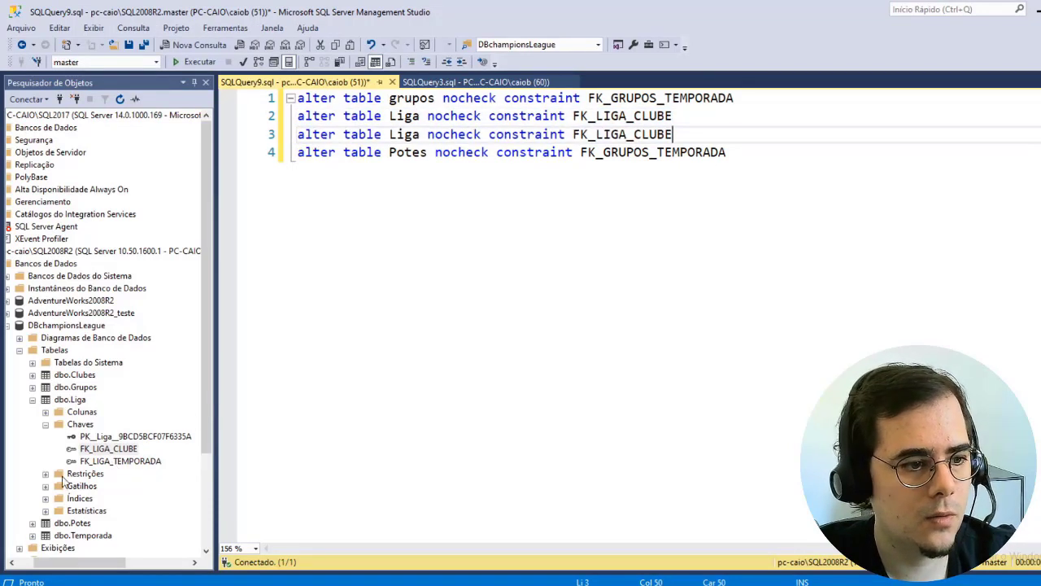
click(139, 460)
click(139, 460)
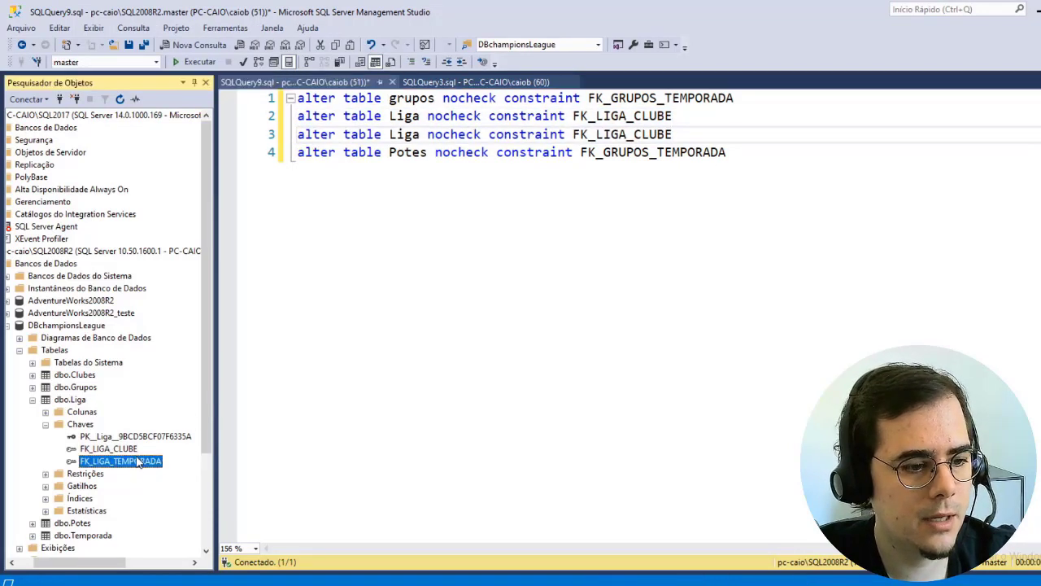
key(ctrl+c)
double_click(639, 136)
key(ctrl+v)
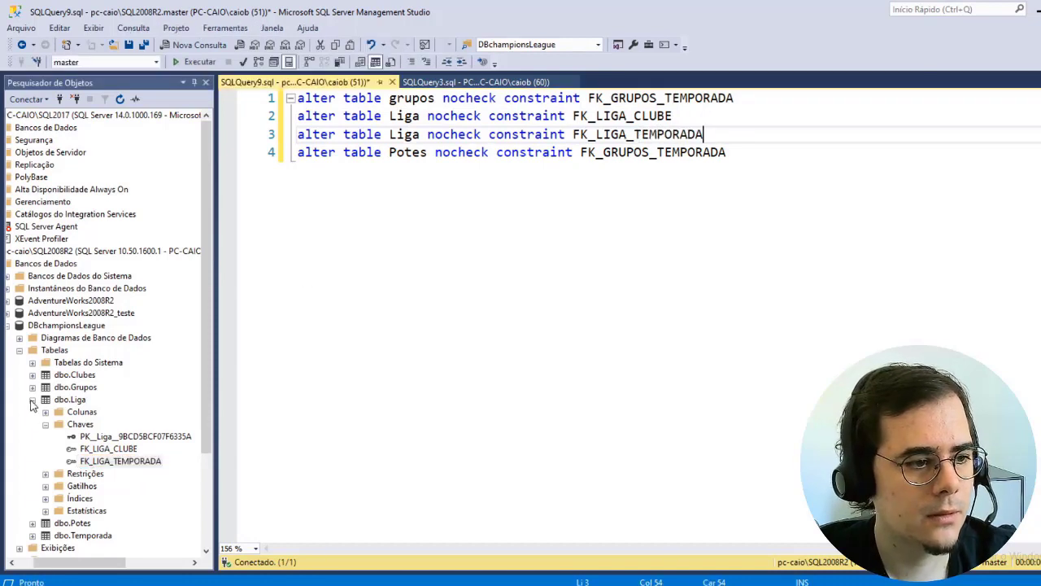
- Replace the constraint in the Potes statement with the table's foreign key FK_POTE_TEMPORADA
click(32, 400)
click(33, 412)
click(46, 436)
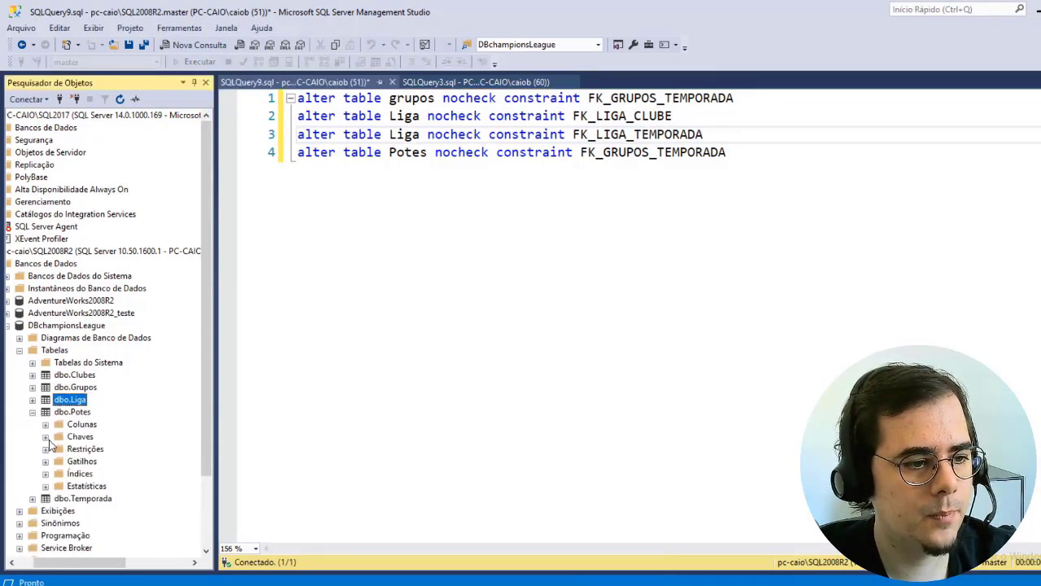
click(121, 461)
click(121, 460)
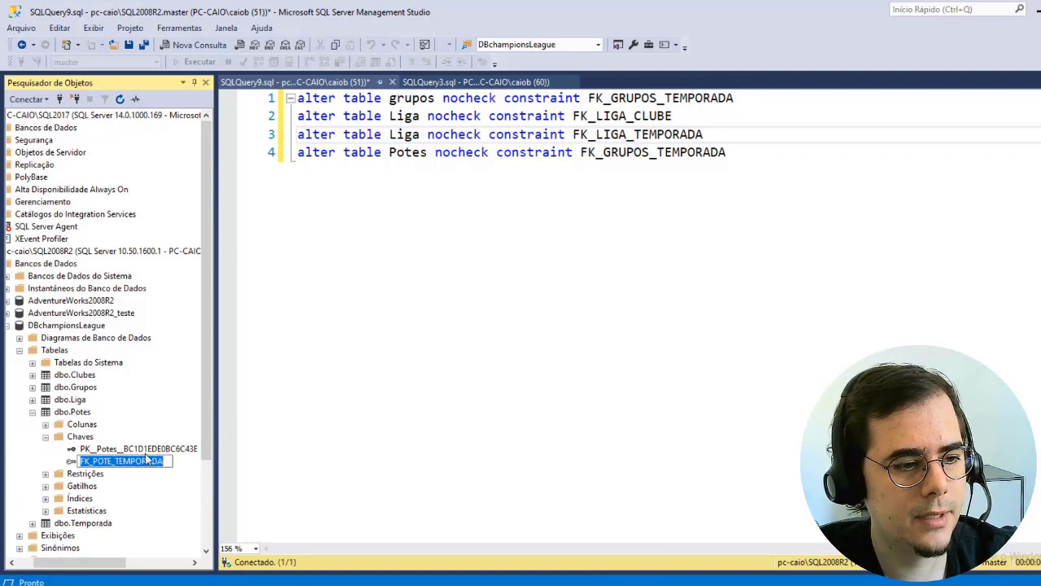
key(ctrl+c)
double_click(653, 152)
key(ctrl+v)
- Set the query's database to DBchampionsLeague and execute the four nocheck constraint statements
key(ctrl+a)
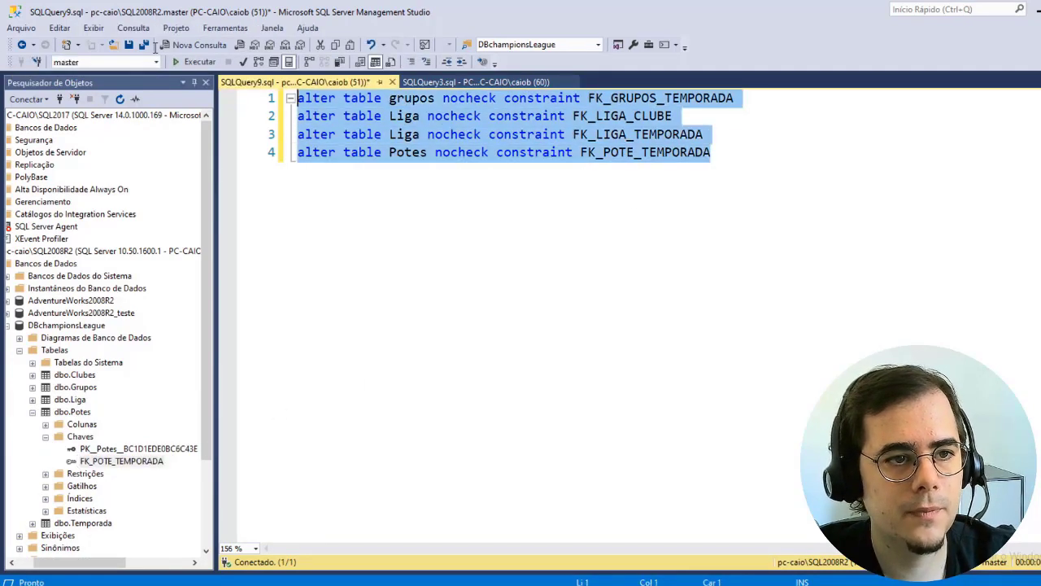
key(F5)
click(156, 61)
click(122, 104)
key(F5)
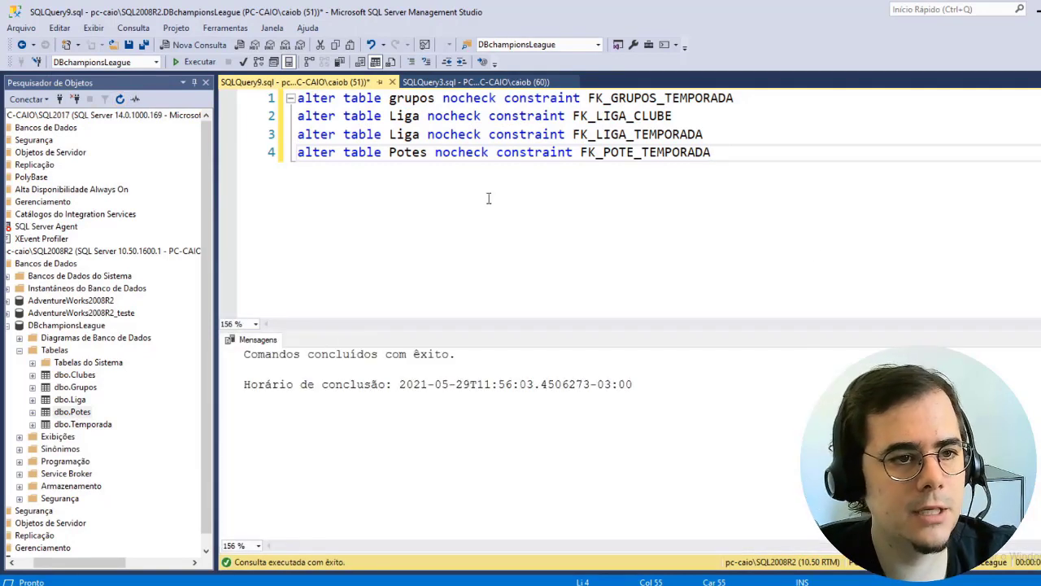
- Collapse DBchampionsLeague in the object tree and close the finished data transfer wizard
click(18, 325)
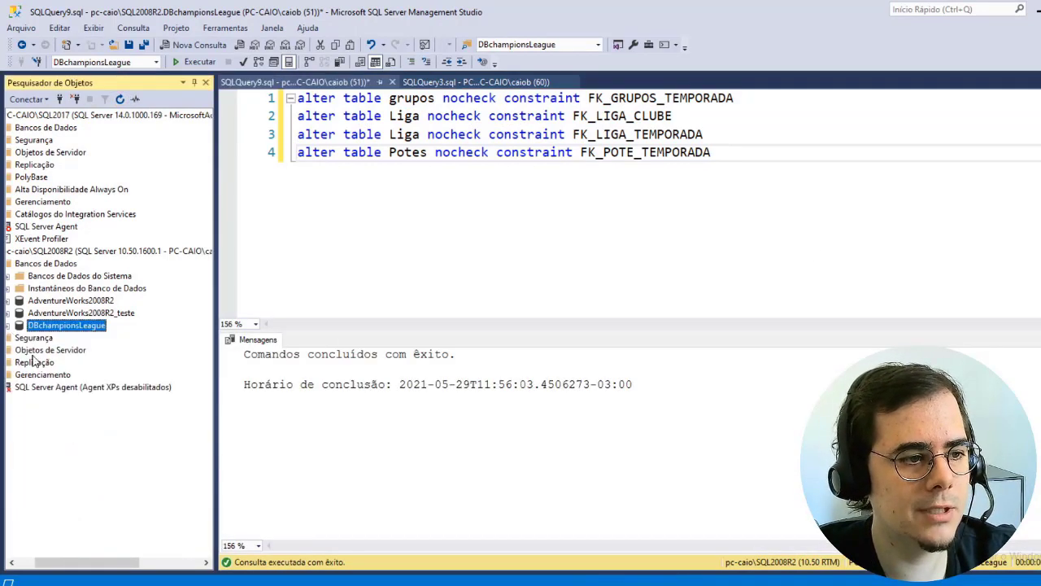
drag(115, 563, 97, 563)
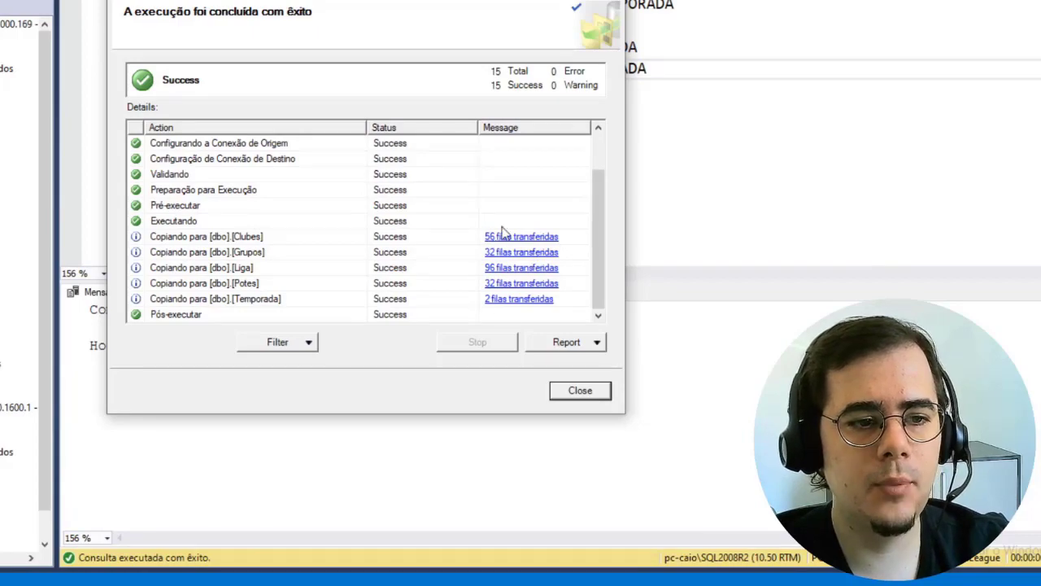
click(579, 390)
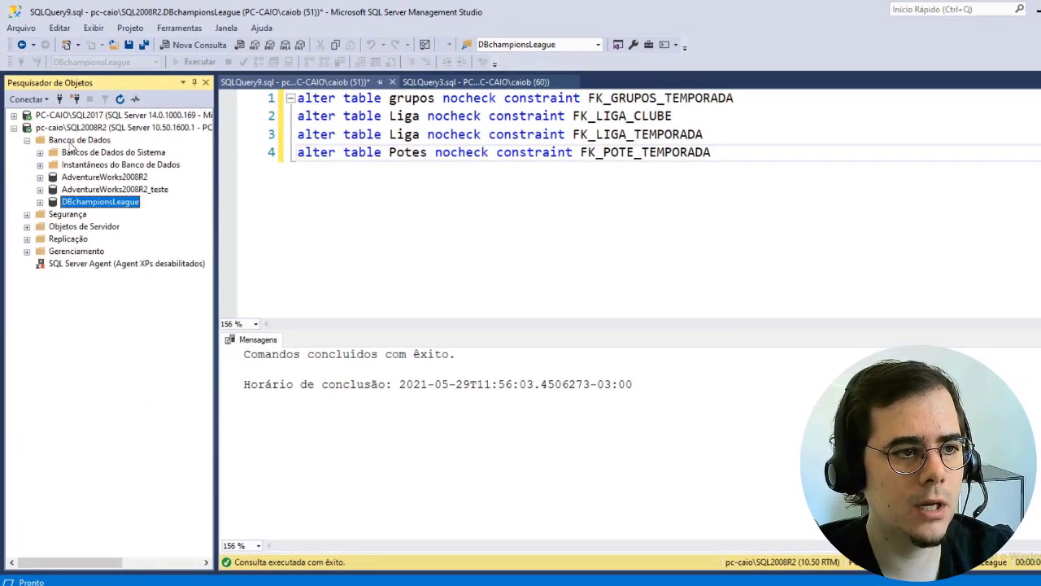
- Query the top 1000 rows of the Clubes table in the SQL2008R2 DBchampionsLeague database, and close that query
double_click(82, 205)
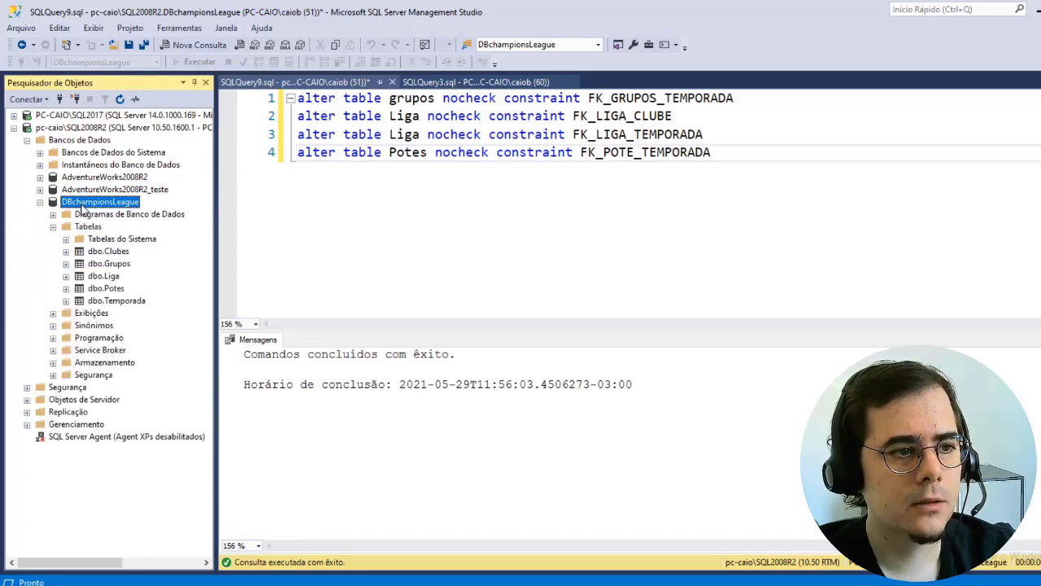
right_click(116, 253)
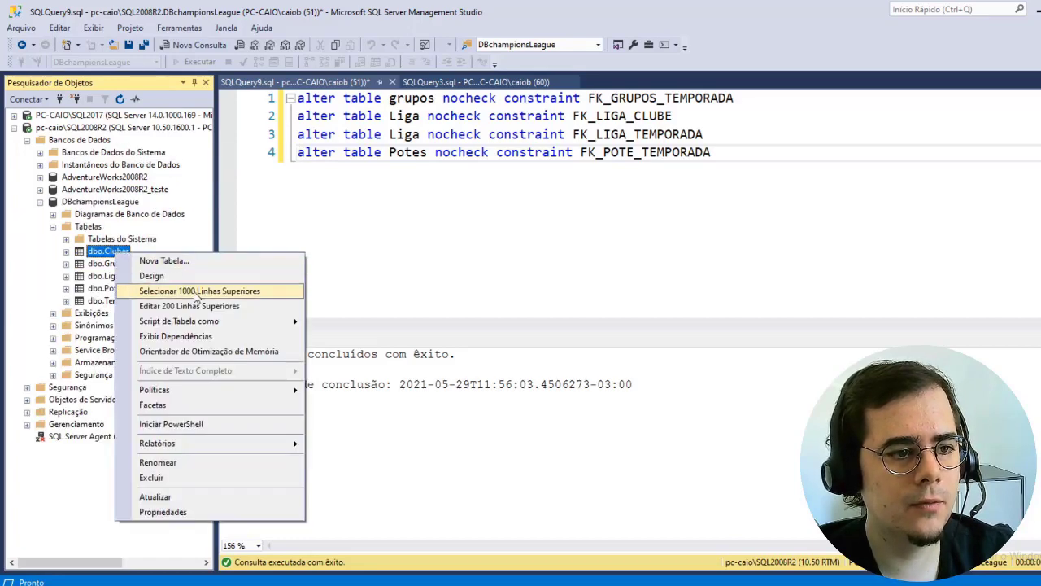
click(194, 291)
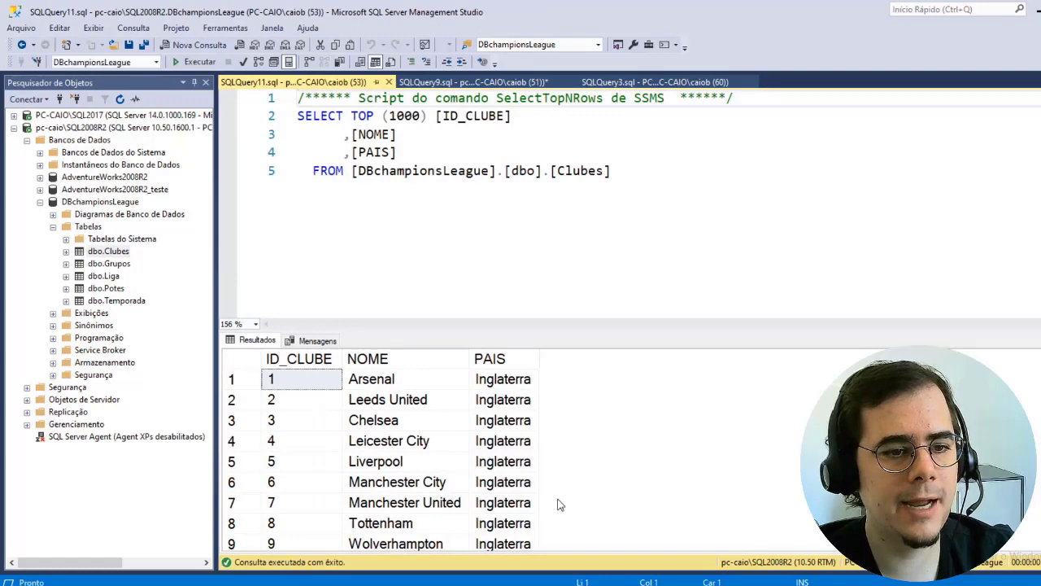
click(389, 83)
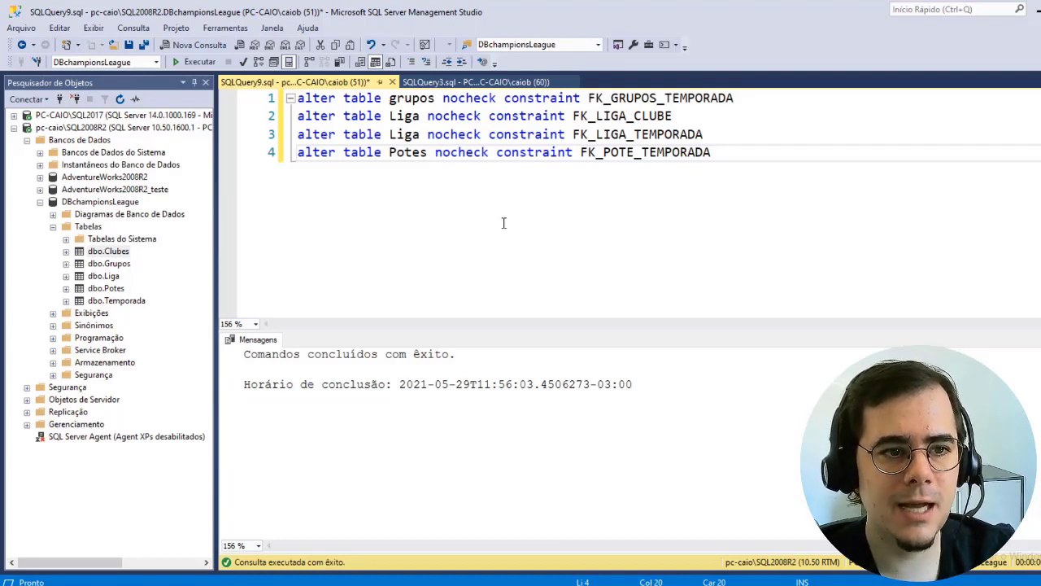
- Change nocheck to check in the Potes statement for constraint FK_POTE_TEMPORADA
key(Right)
key(Return)
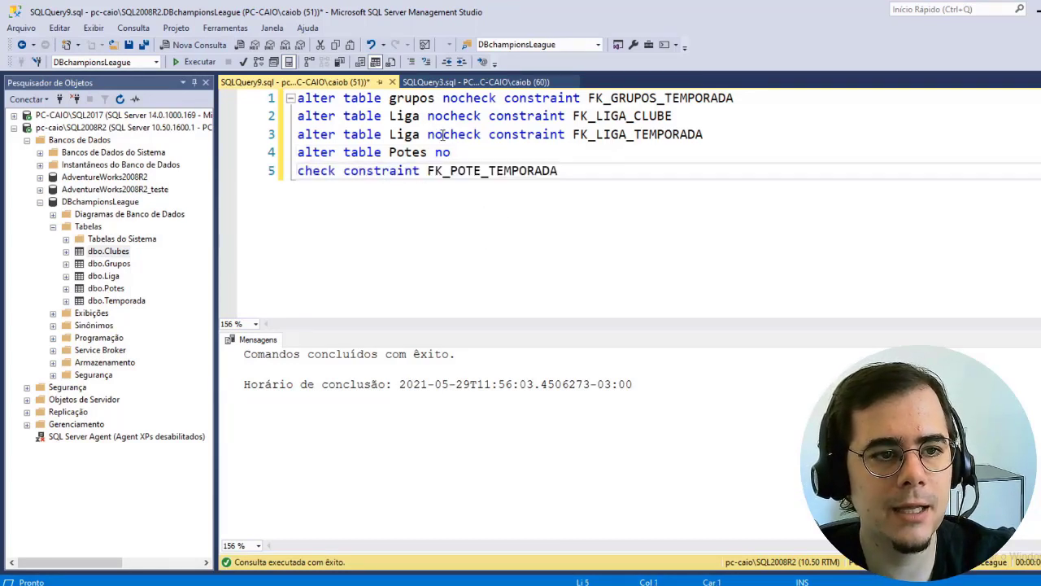
key(BackSpace)
key(BackSpace)
key(BackSpace)
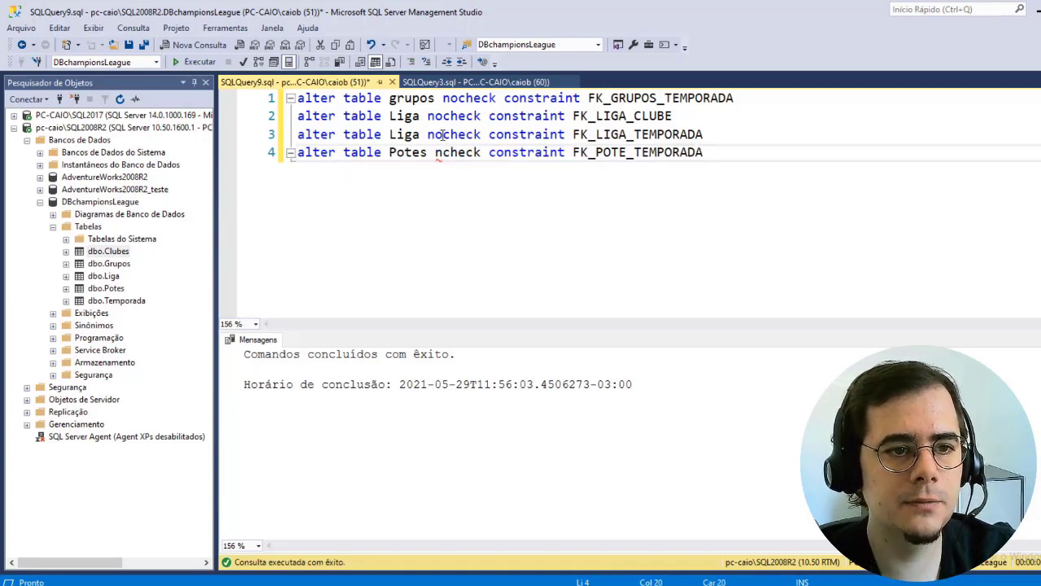
- Change nocheck to check in both Liga statements, for constraints FK_LIGA_TEMPORADA and FK_LIGA_CLUBE
click(443, 134)
key(BackSpace)
key(BackSpace)
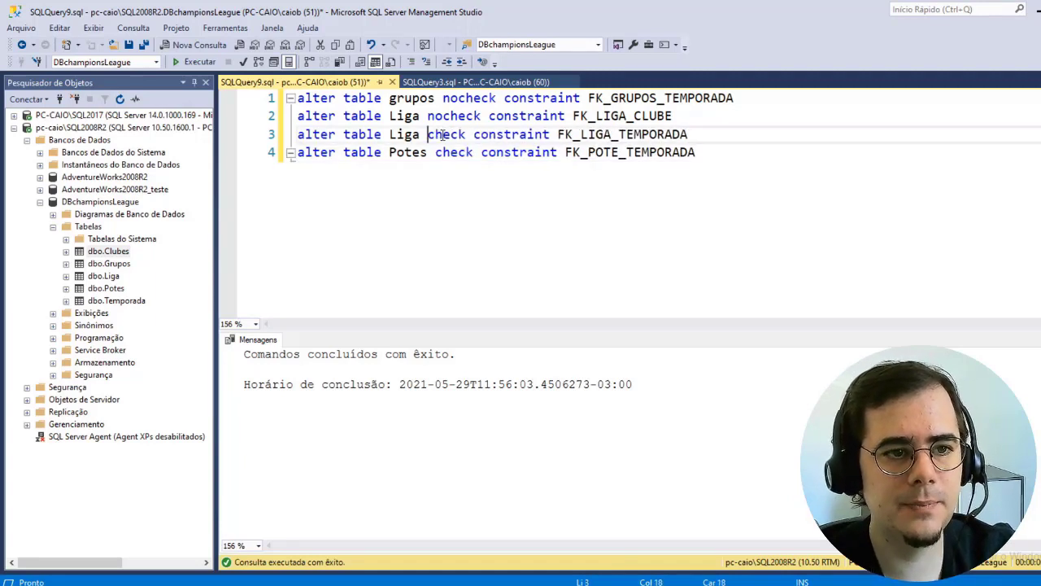
click(443, 116)
key(BackSpace)
key(BackSpace)
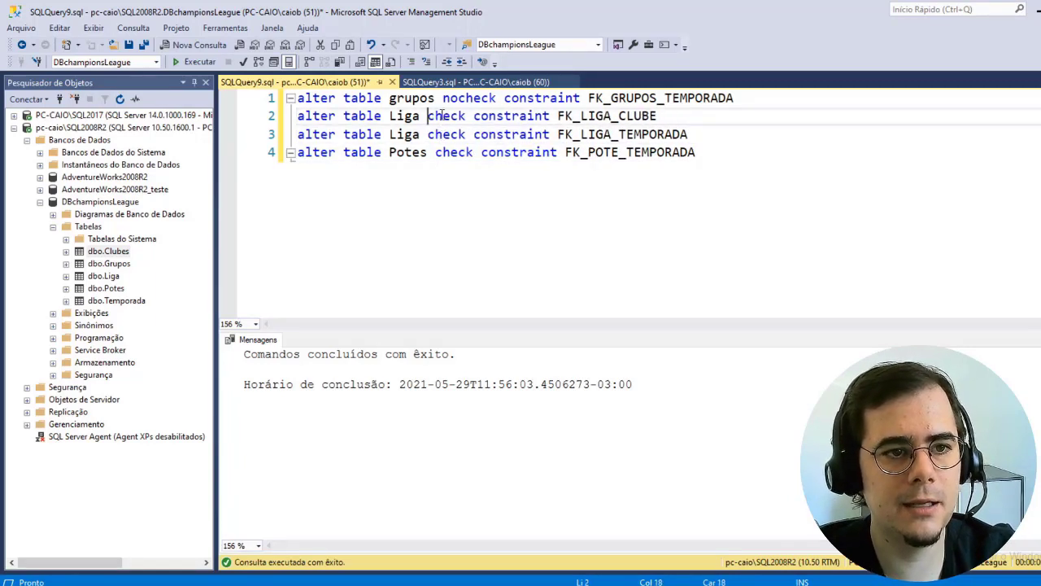
- Change nocheck to check in the grupos statement for FK_GRUPOS_TEMPORADA and execute all four check constraint statements
click(458, 98)
key(BackSpace)
key(BackSpace)
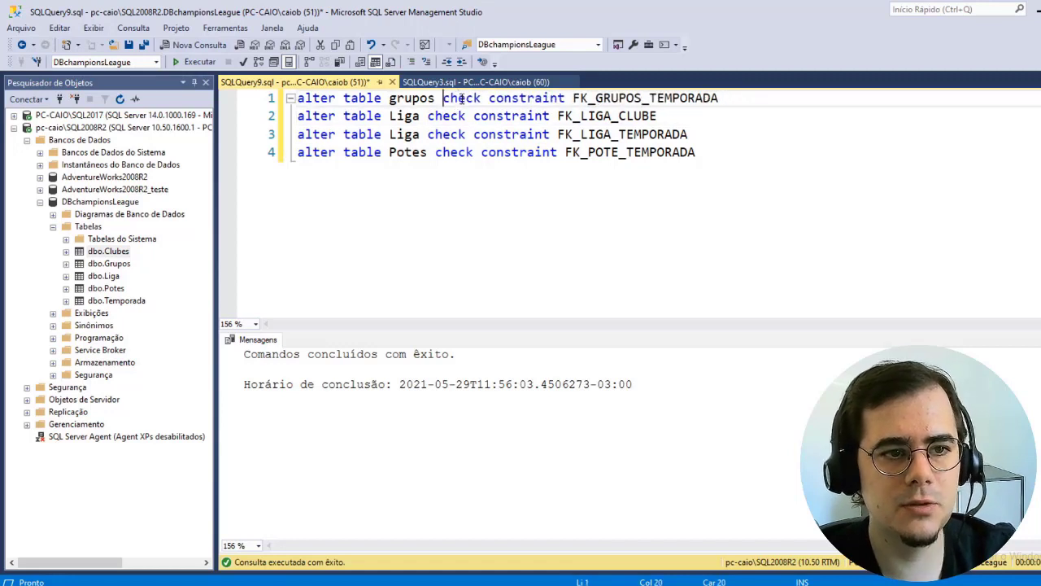
click(803, 214)
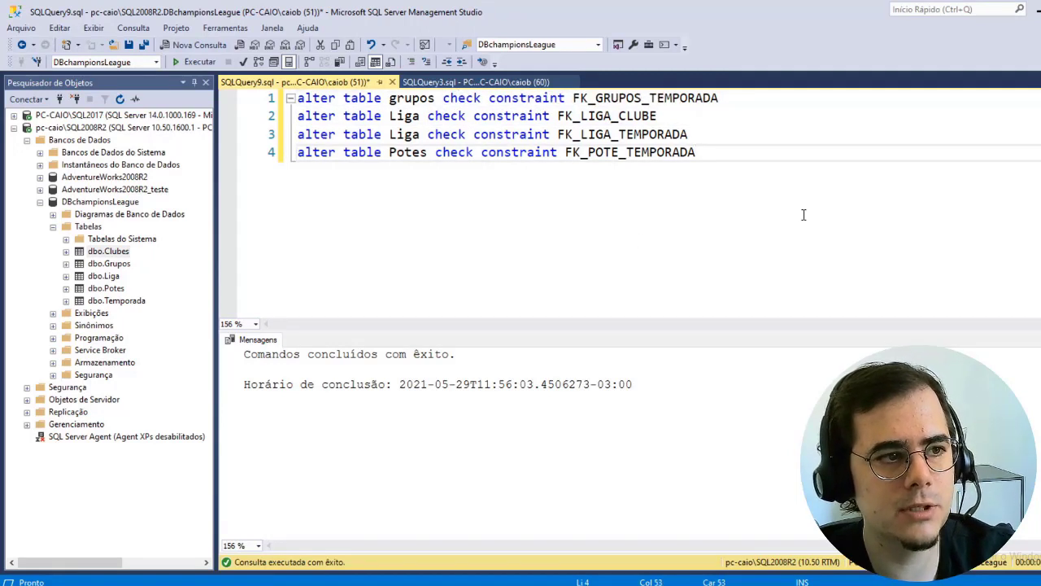
key(F5)
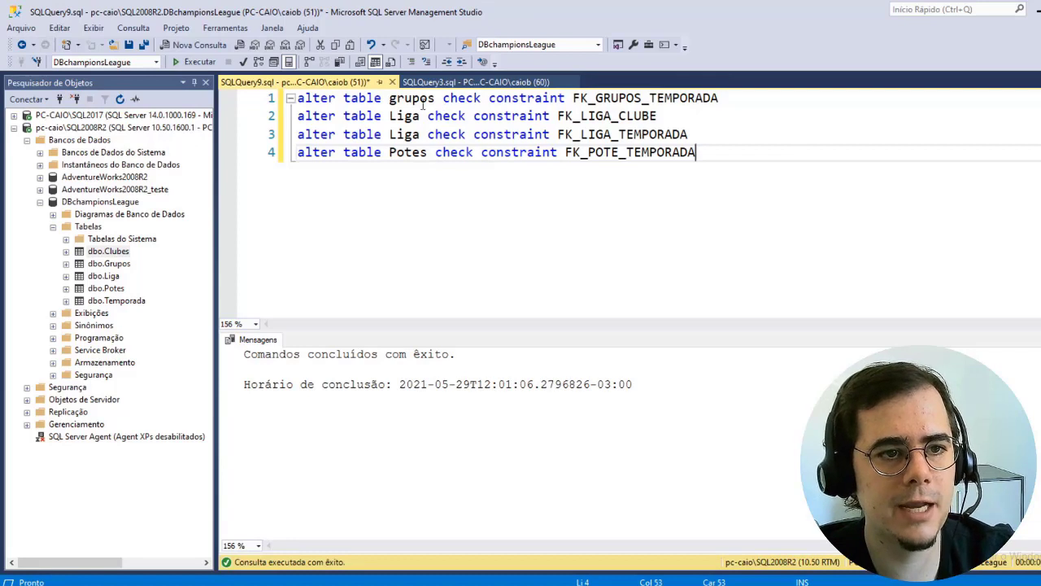